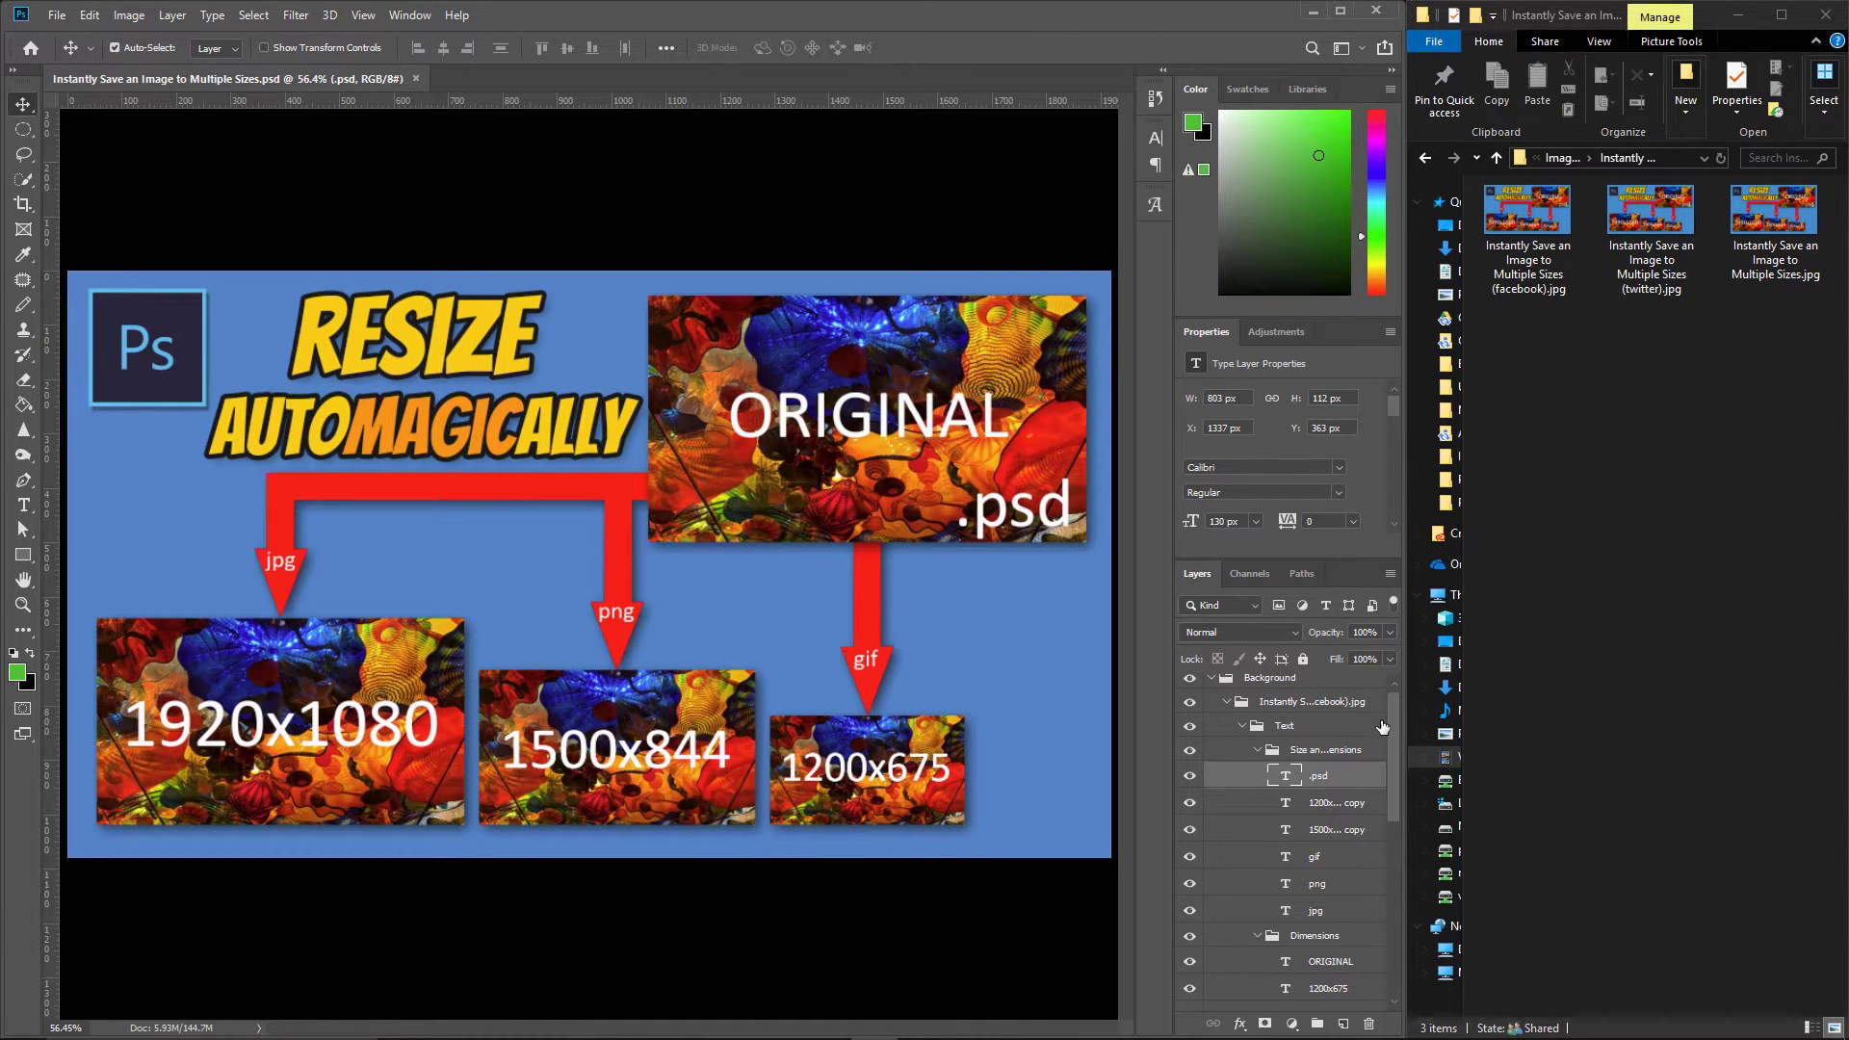
Step: Swap the background from blue to transparent, then green, and back to blue, then open the File menu
scroll(1386, 724, "down", 5)
scroll(1390, 722, "down", 3)
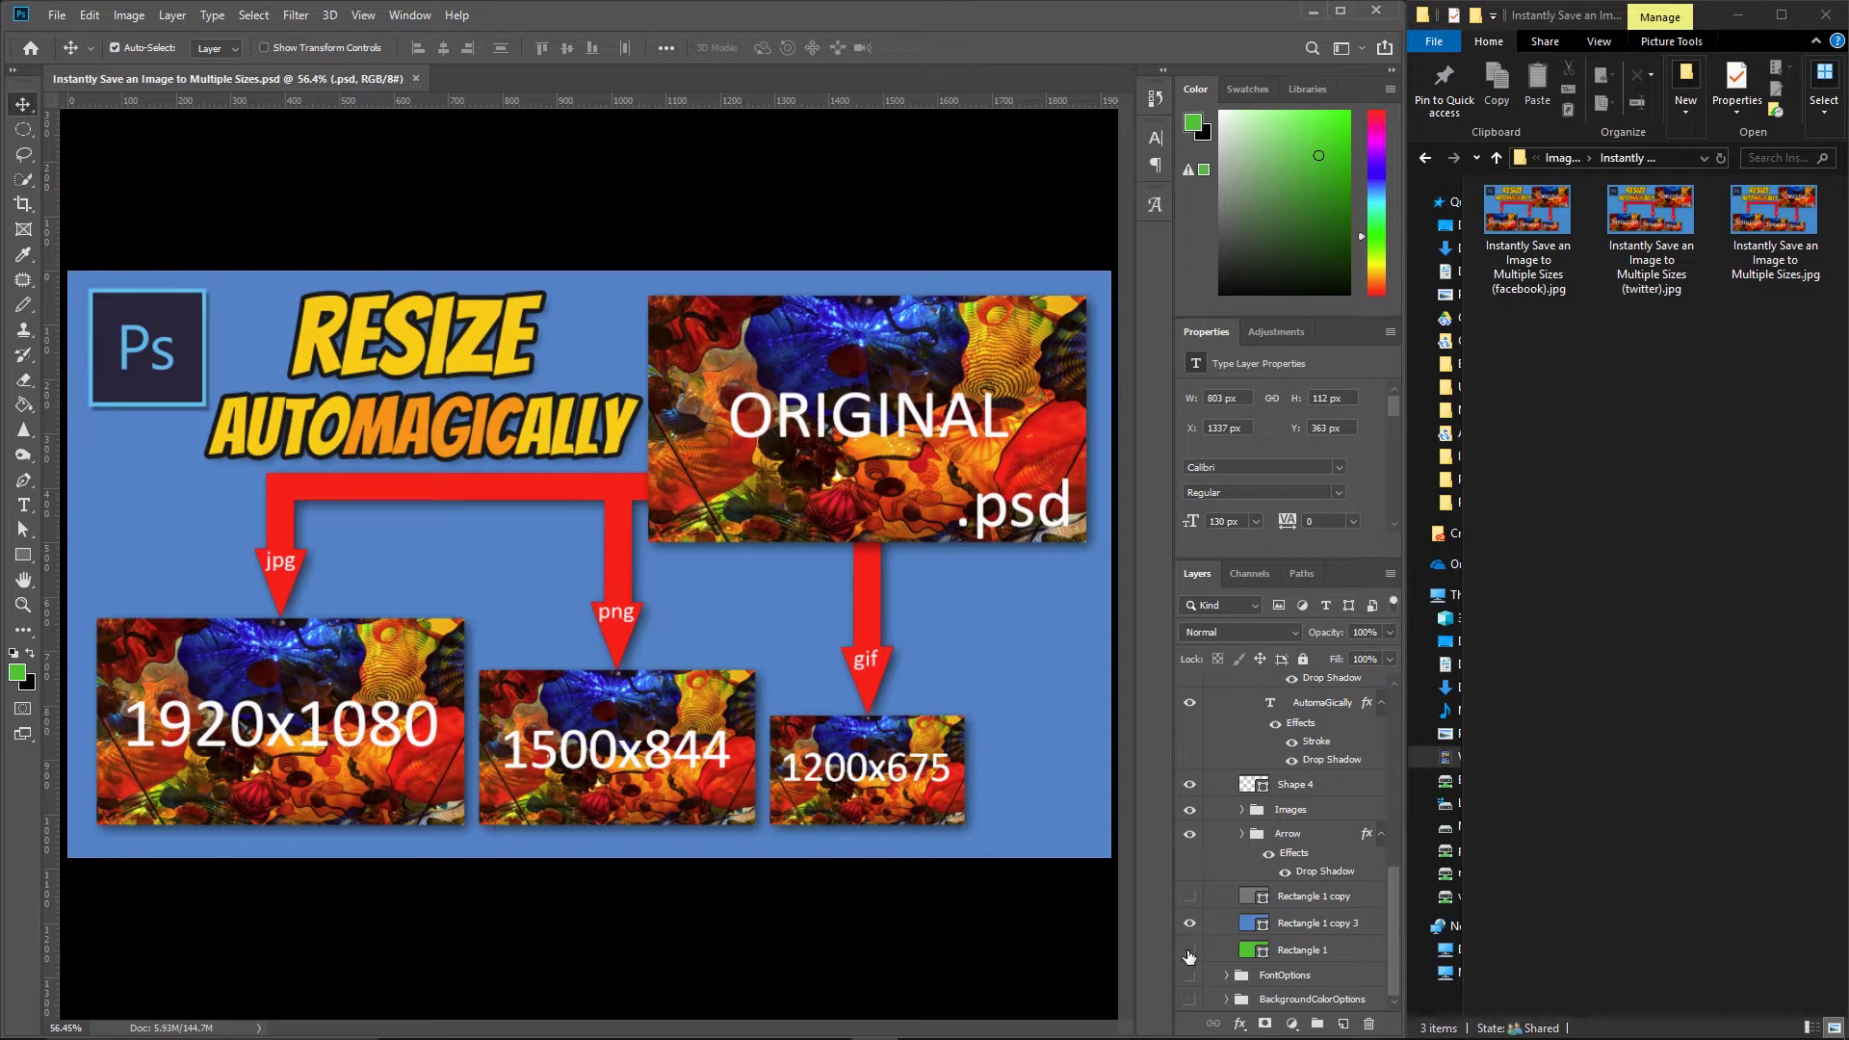
left_click(1190, 926)
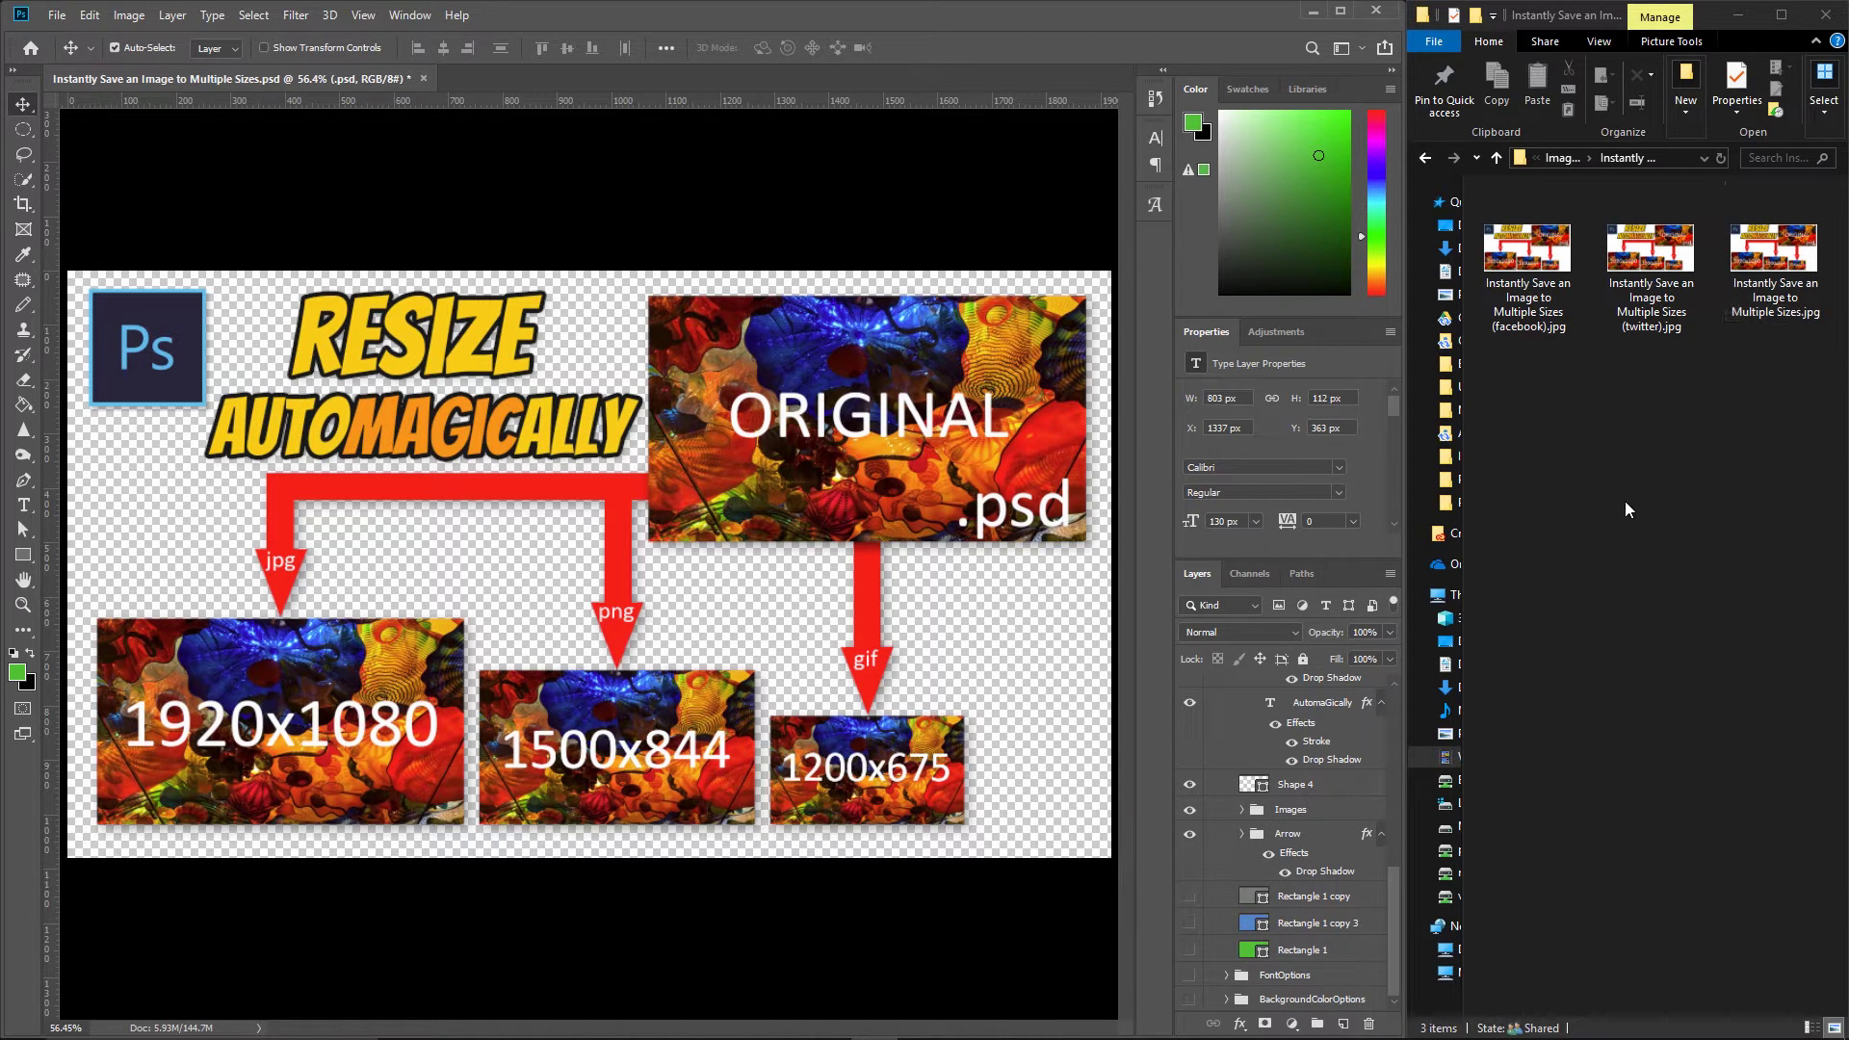
left_click(1190, 949)
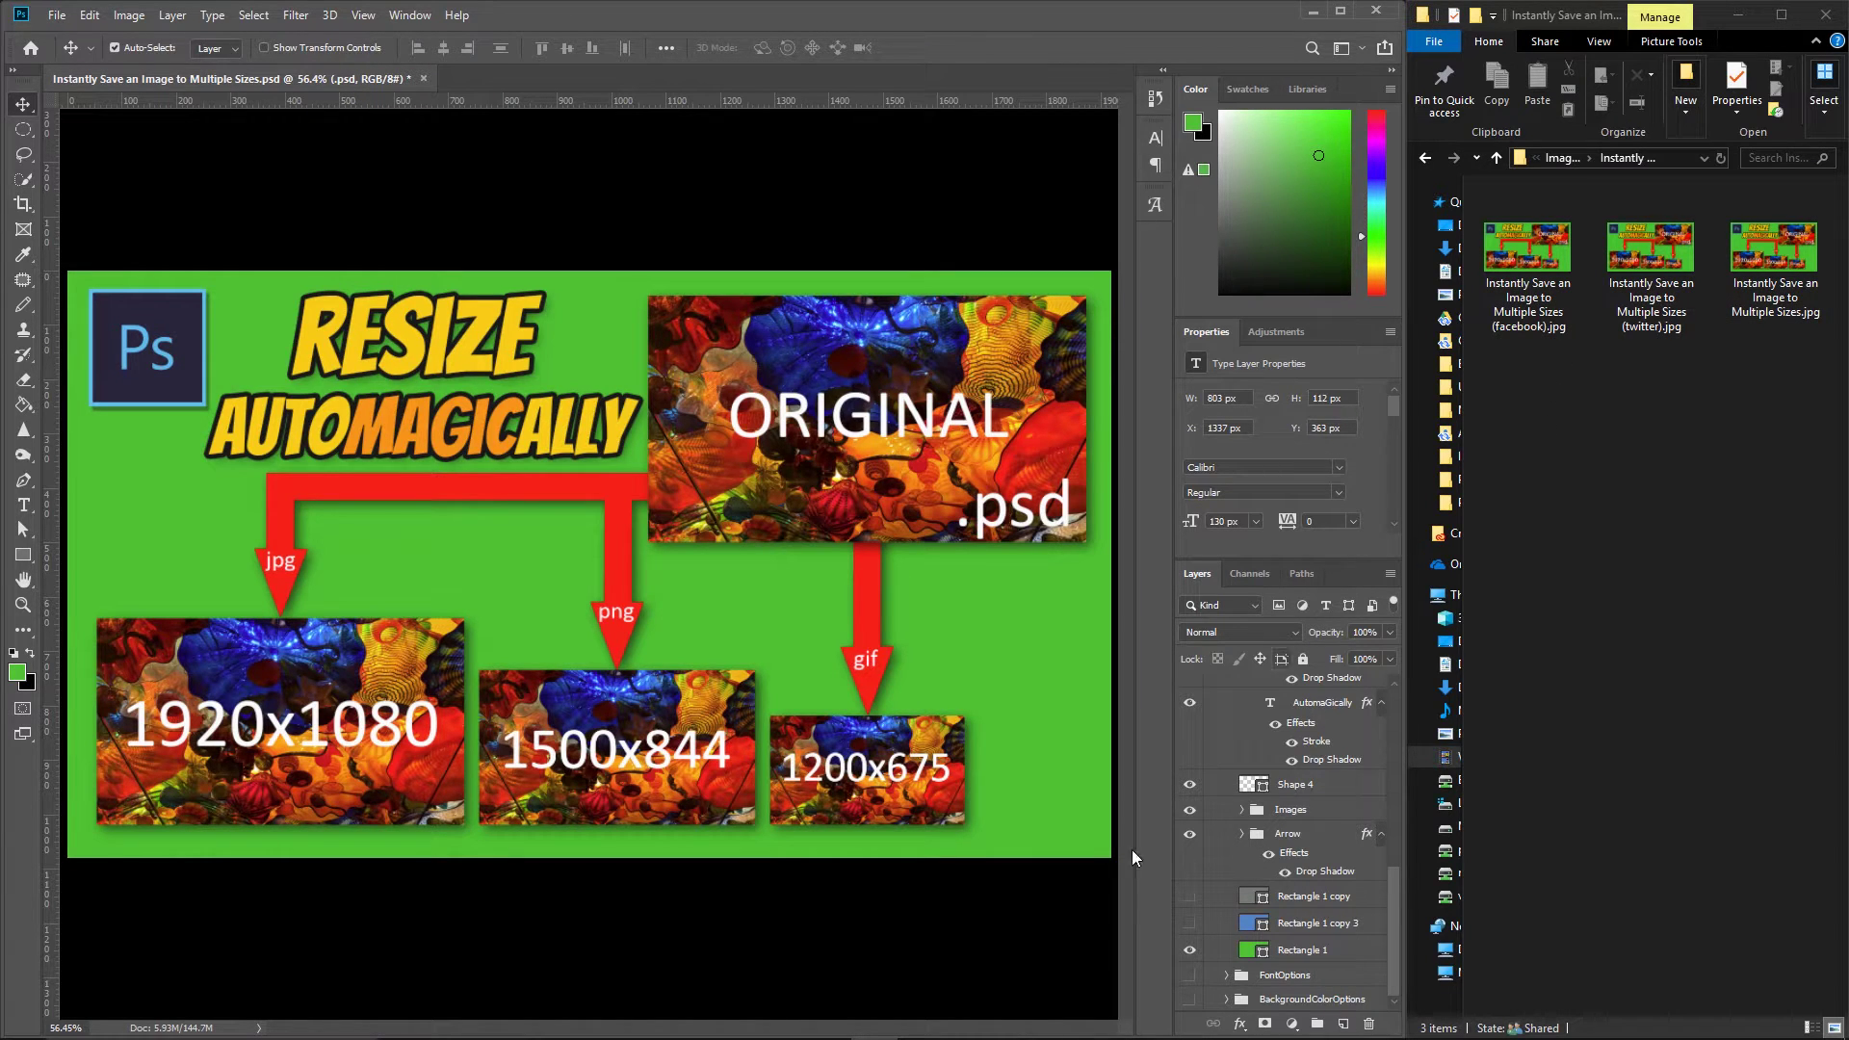
left_click(1189, 922)
left_click(1189, 949)
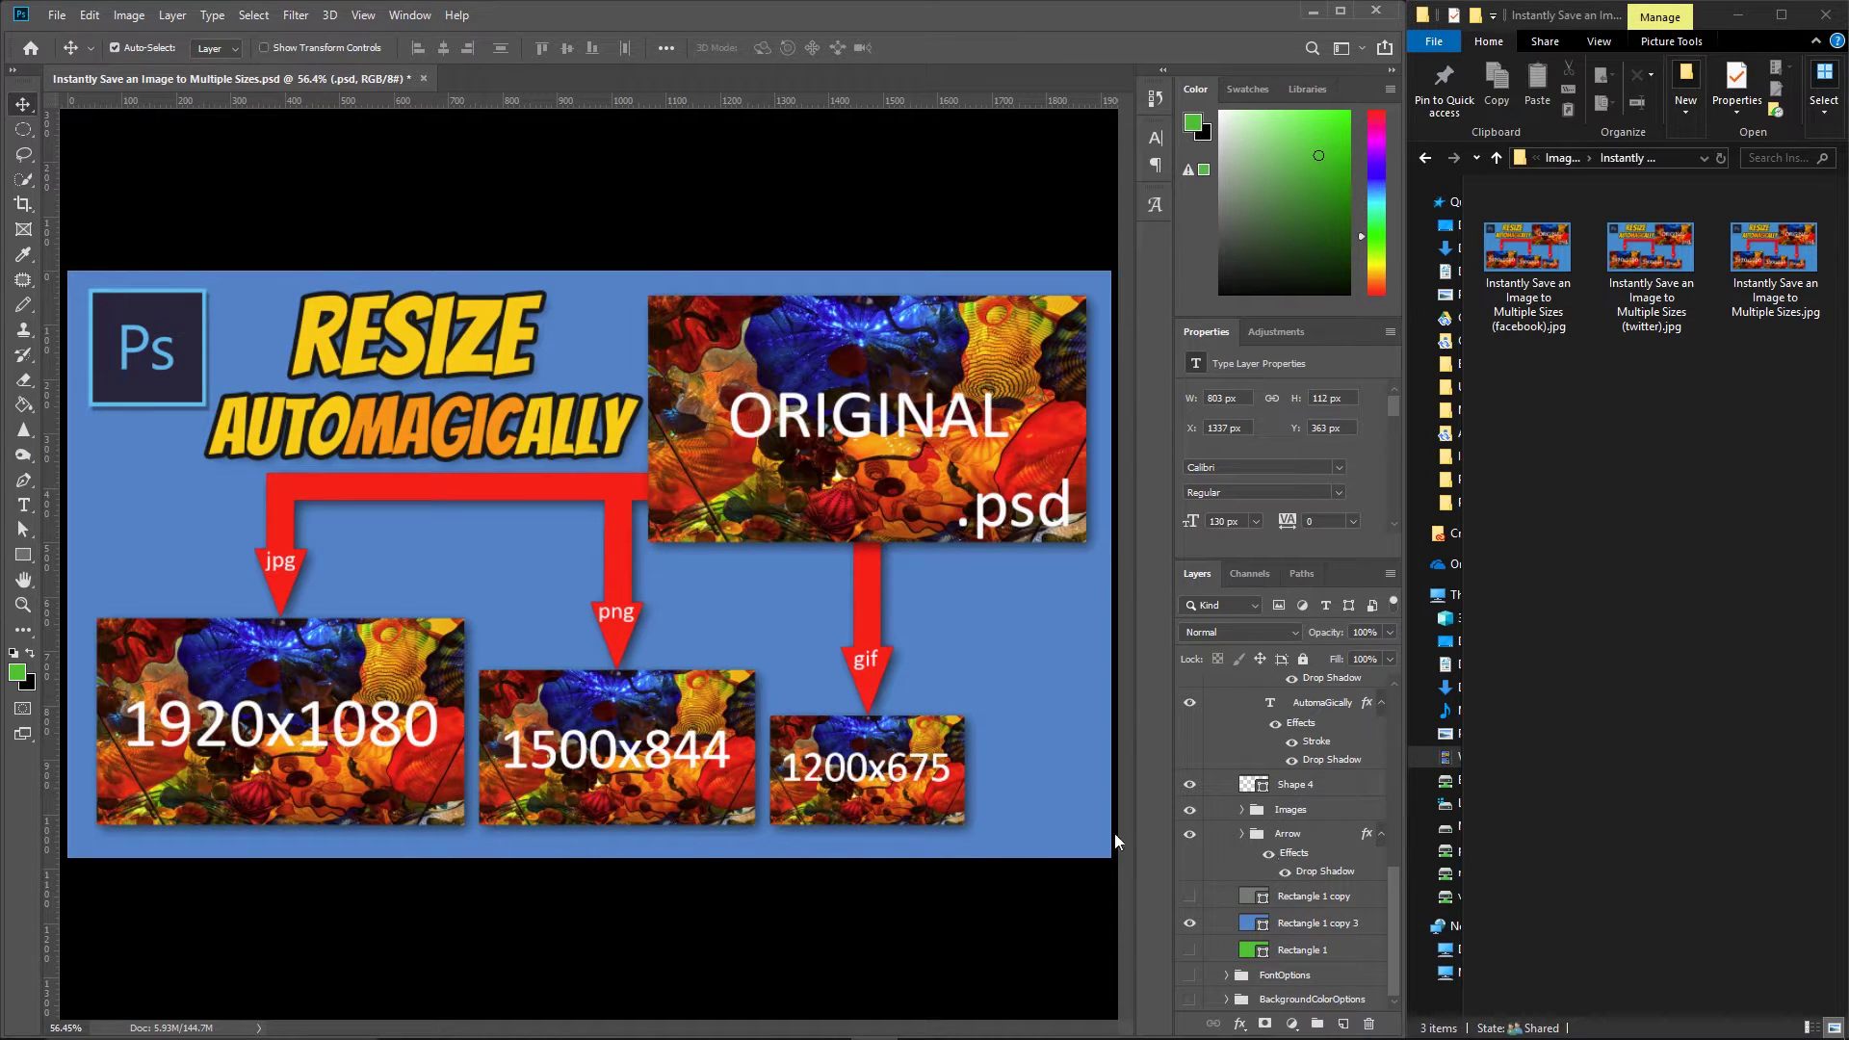
left_click(57, 16)
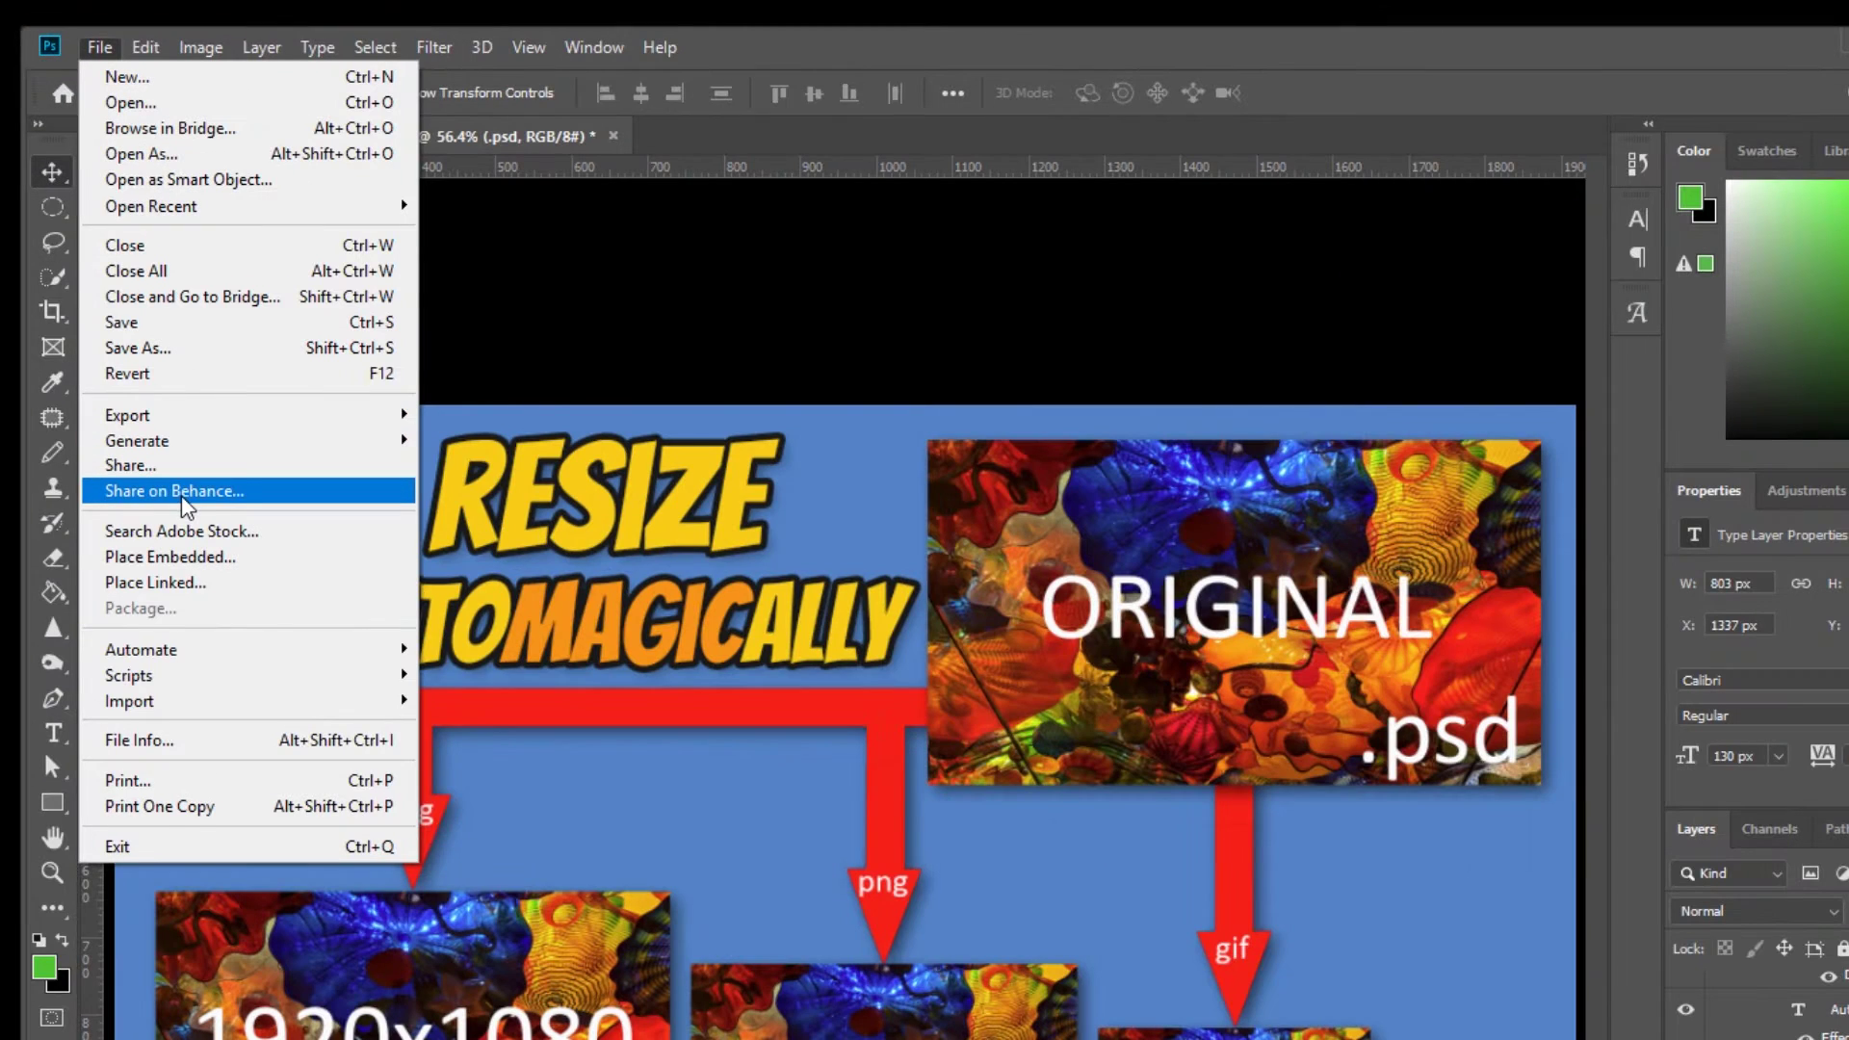
Step: Check under File > Generate that Image Assets is ticked
mouse_move(248, 447)
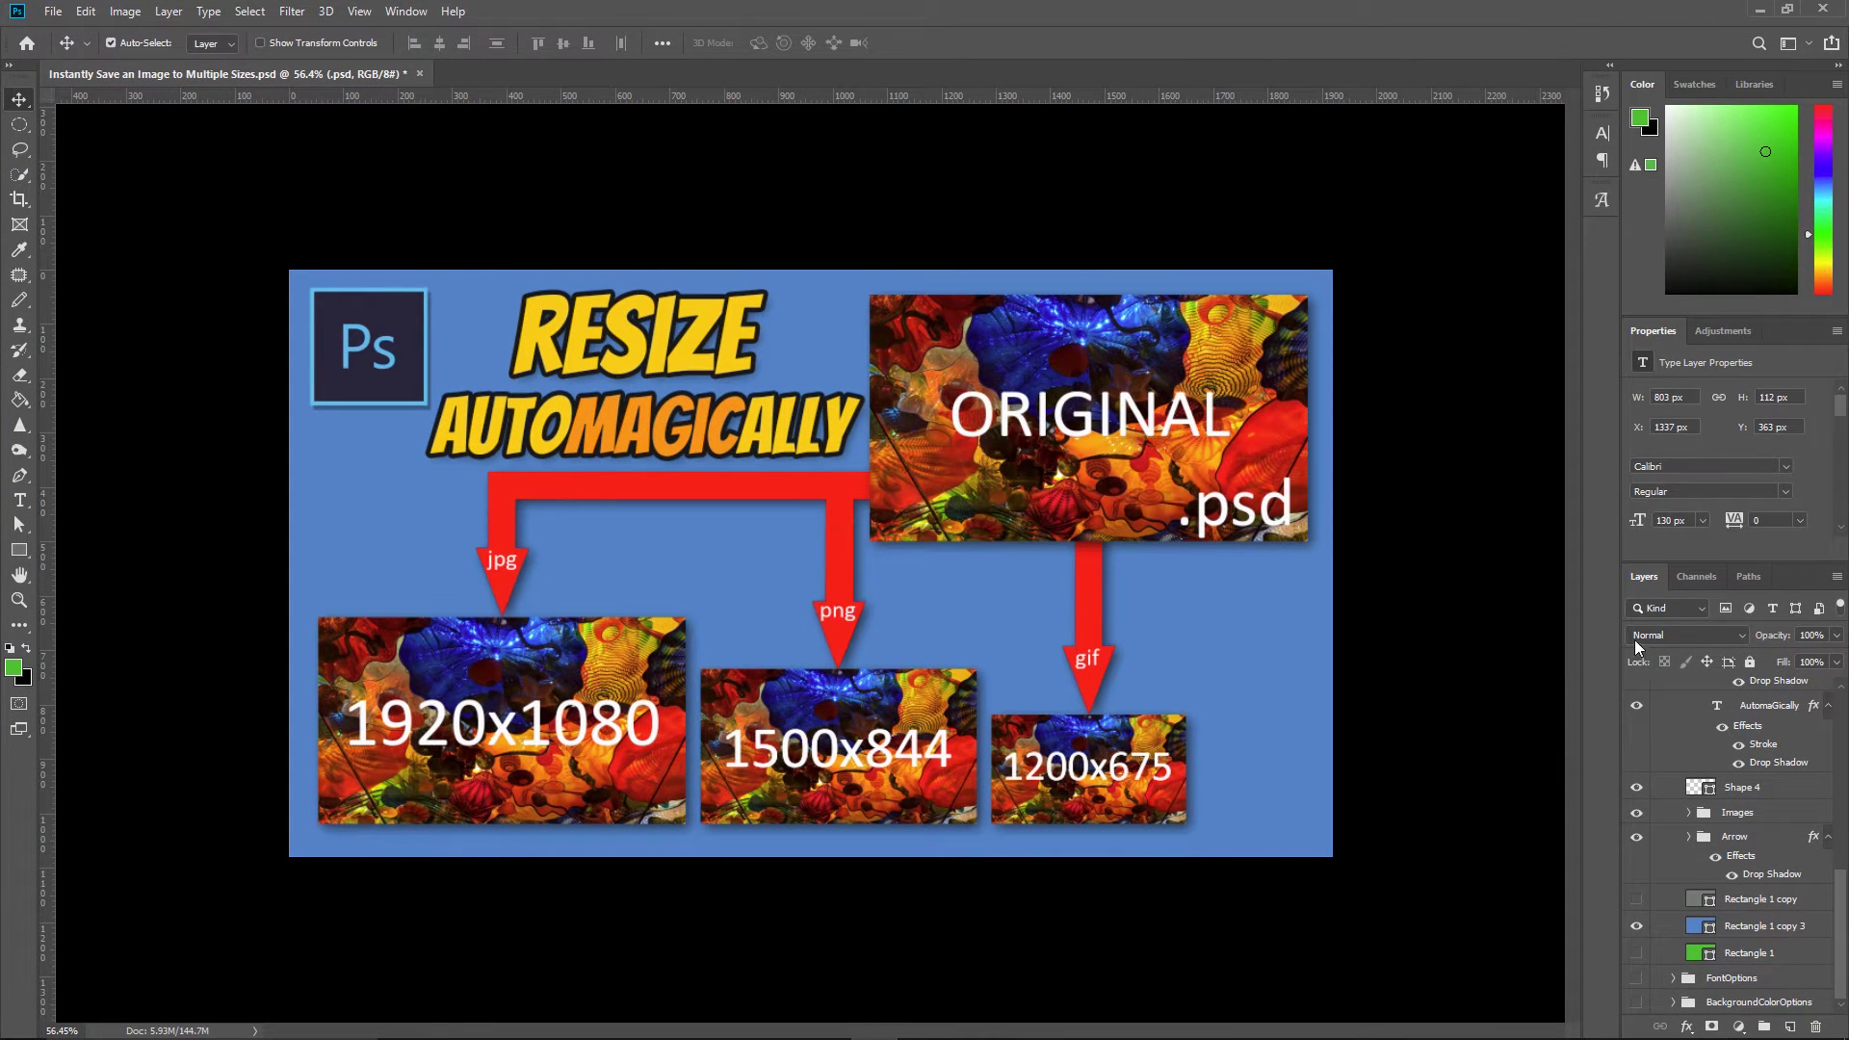
Step: Widen the Layers panel and collapse the Text folder and resize group to reveal the group's name
left_click_drag(1622, 628, 1113, 629)
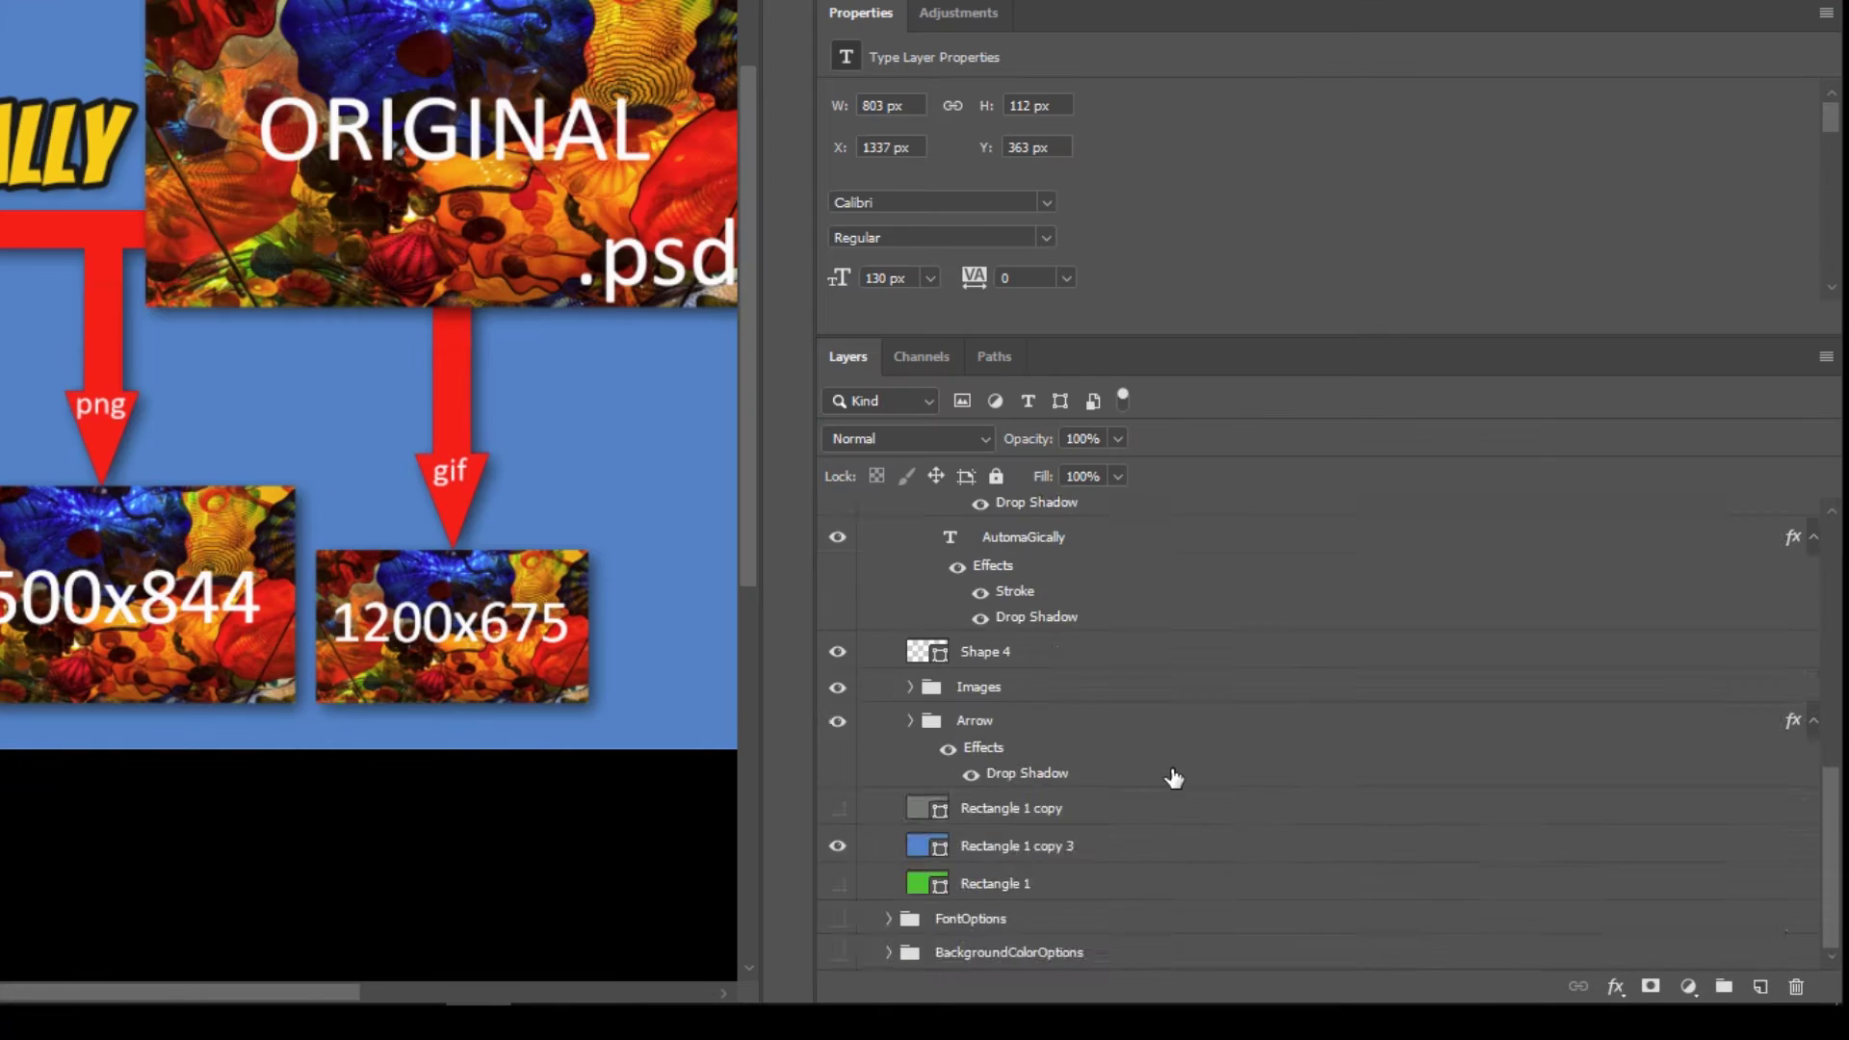
scroll(1368, 871, "up", 3)
scroll(1167, 772, "up", 10)
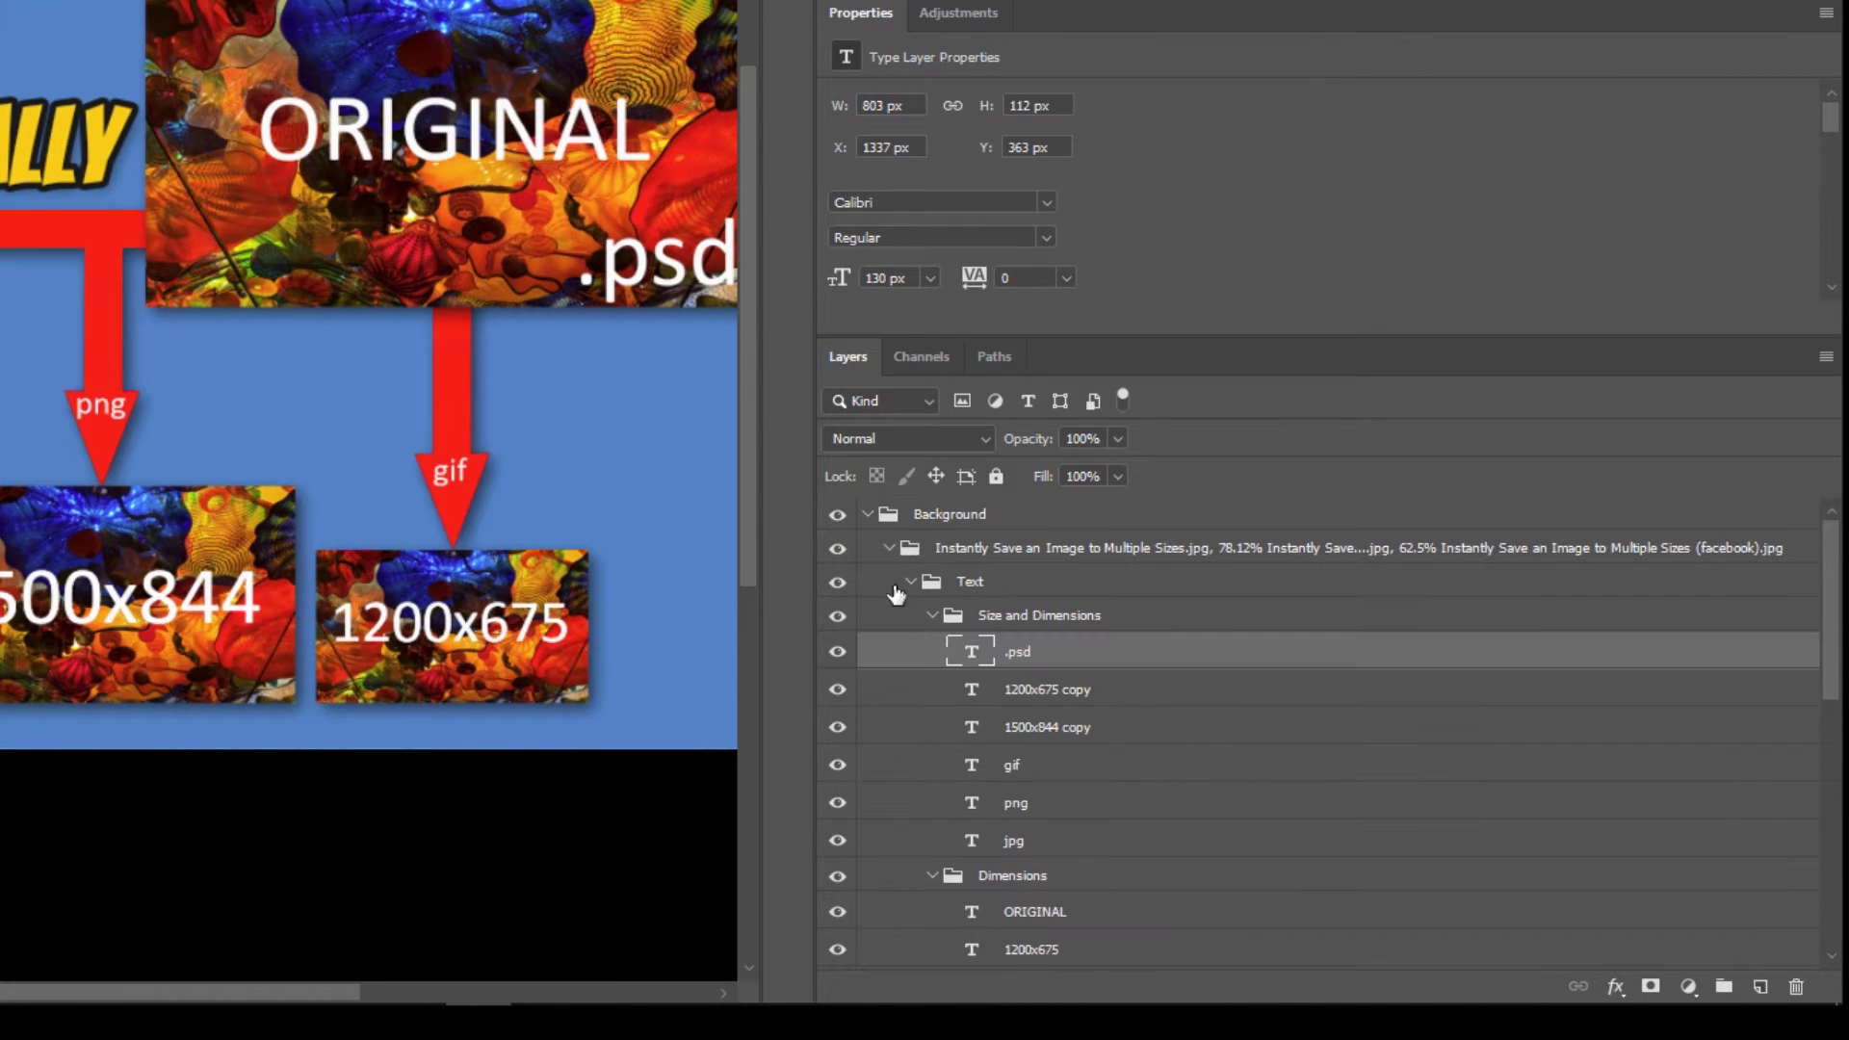
left_click(903, 587)
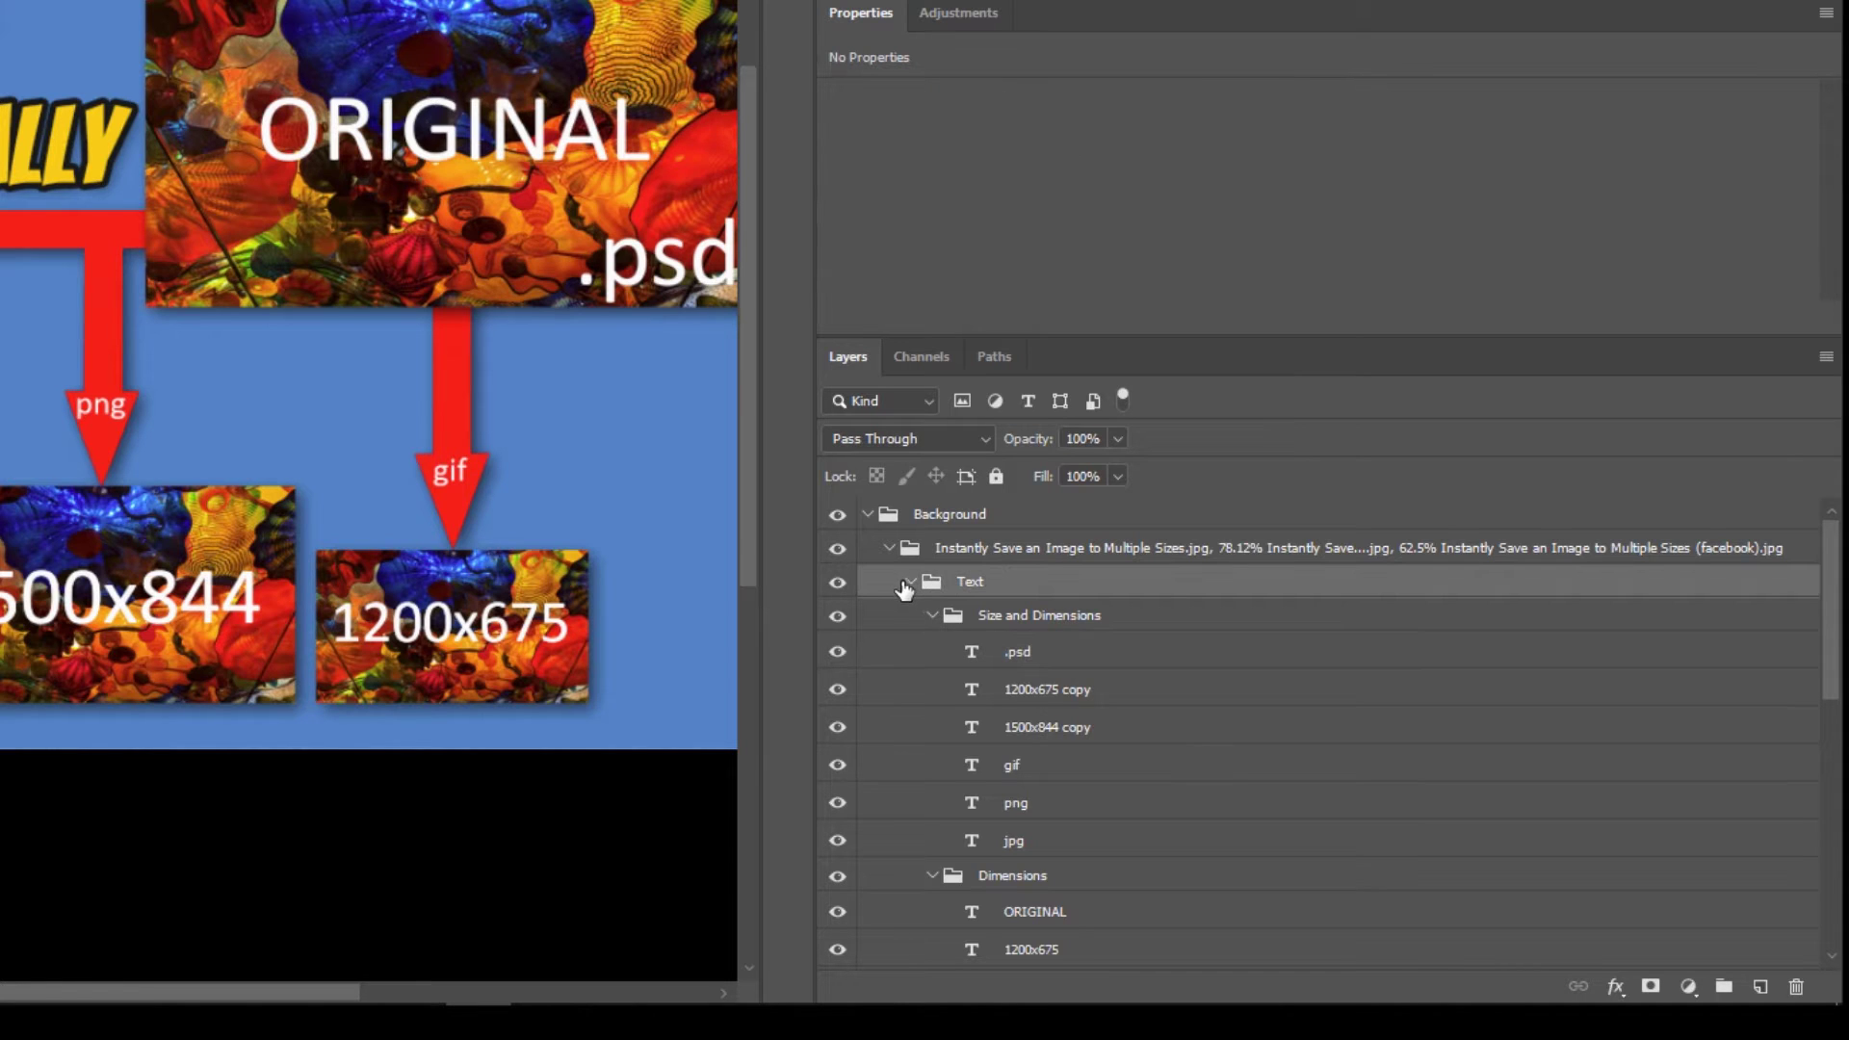
left_click(907, 584)
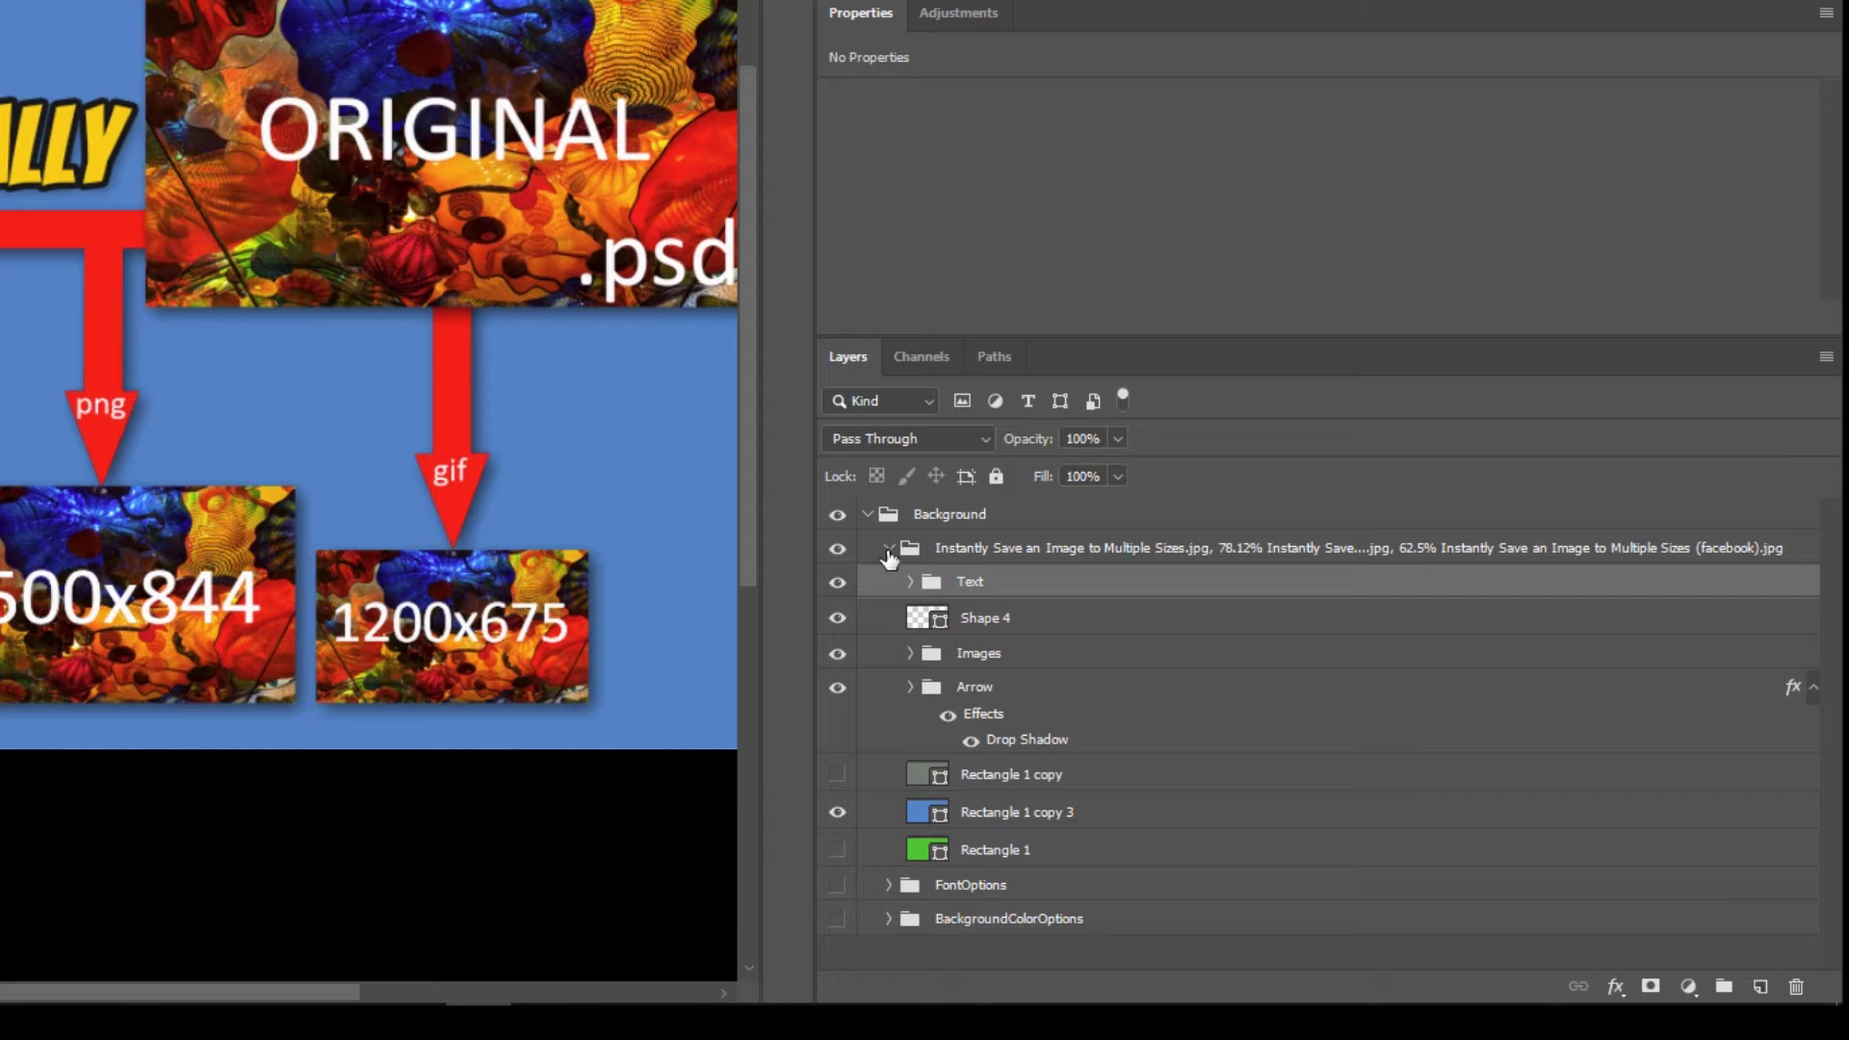
left_click(888, 549)
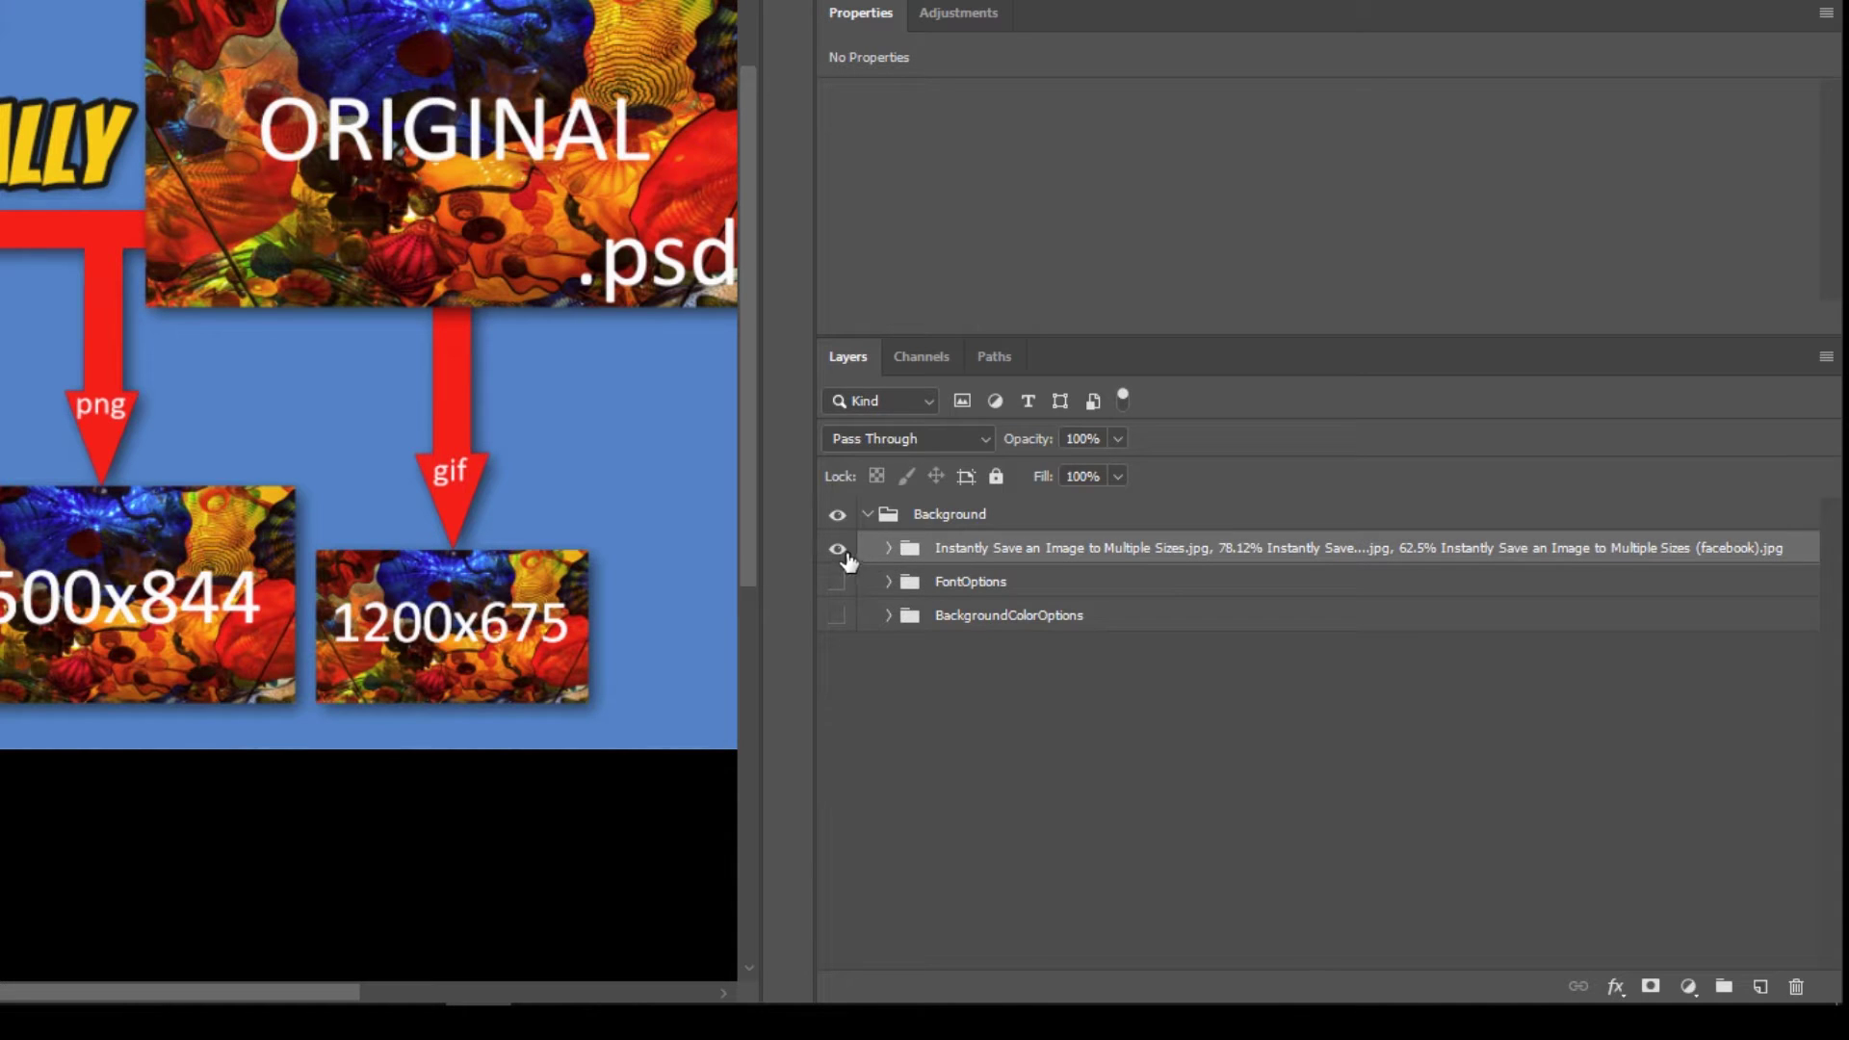
double_click(1035, 548)
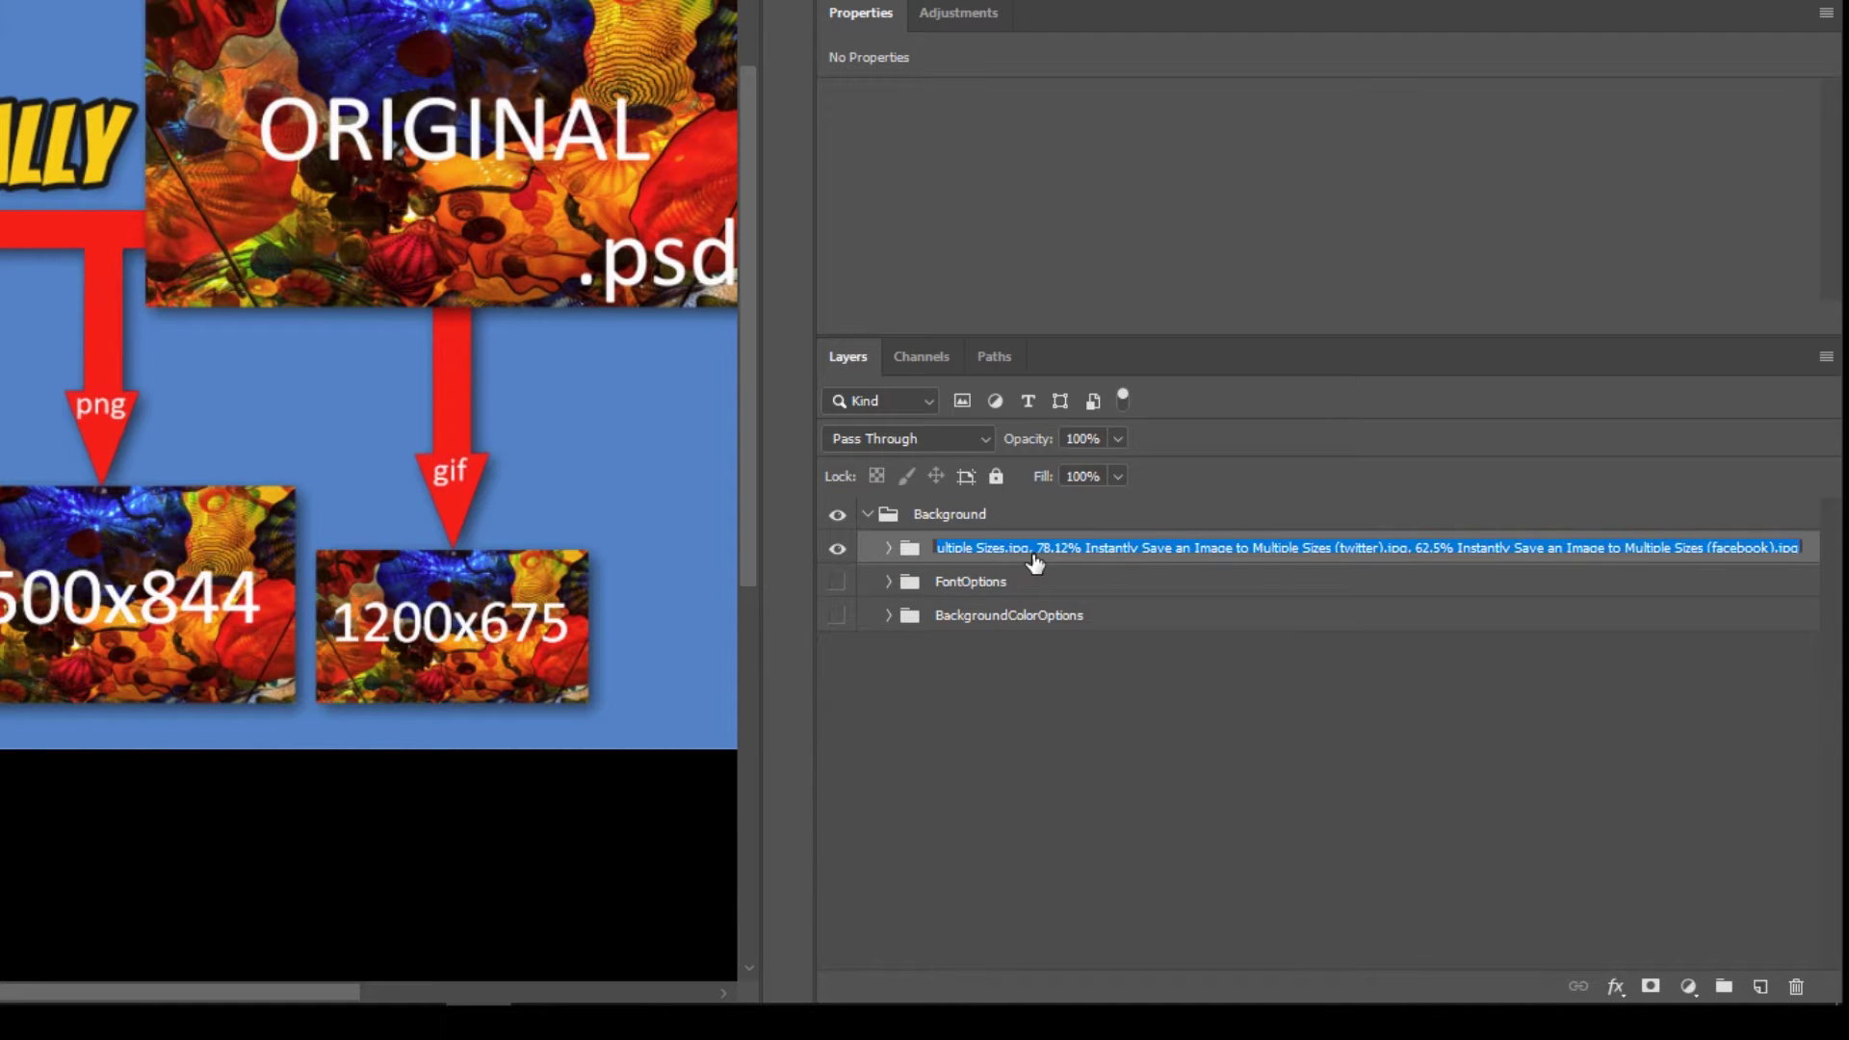
left_click(1011, 549)
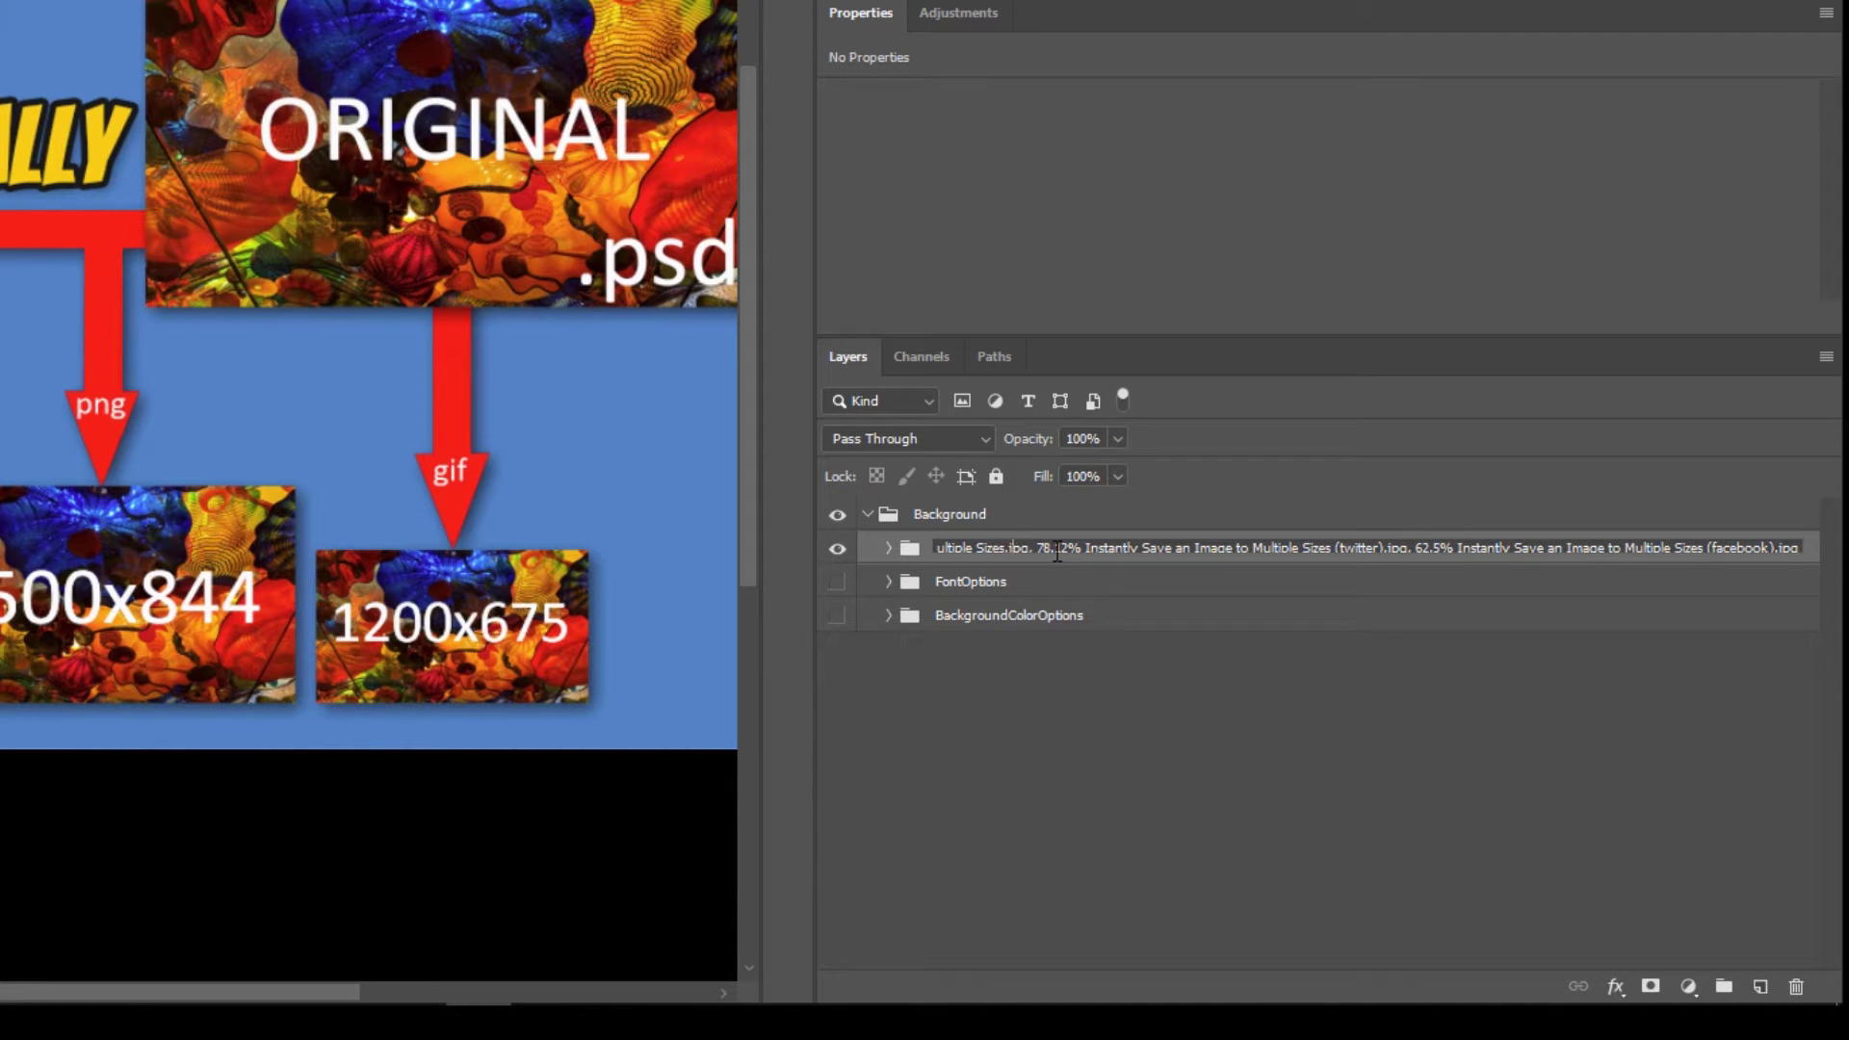
key("Left")
key("Left")
key("Left")
key("Left")
key("Left")
key("Left")
key("Left")
key("Left")
key("Left")
key("Left")
key("Left")
key("Left")
key("Left")
key("Left")
key("Left")
key("Left")
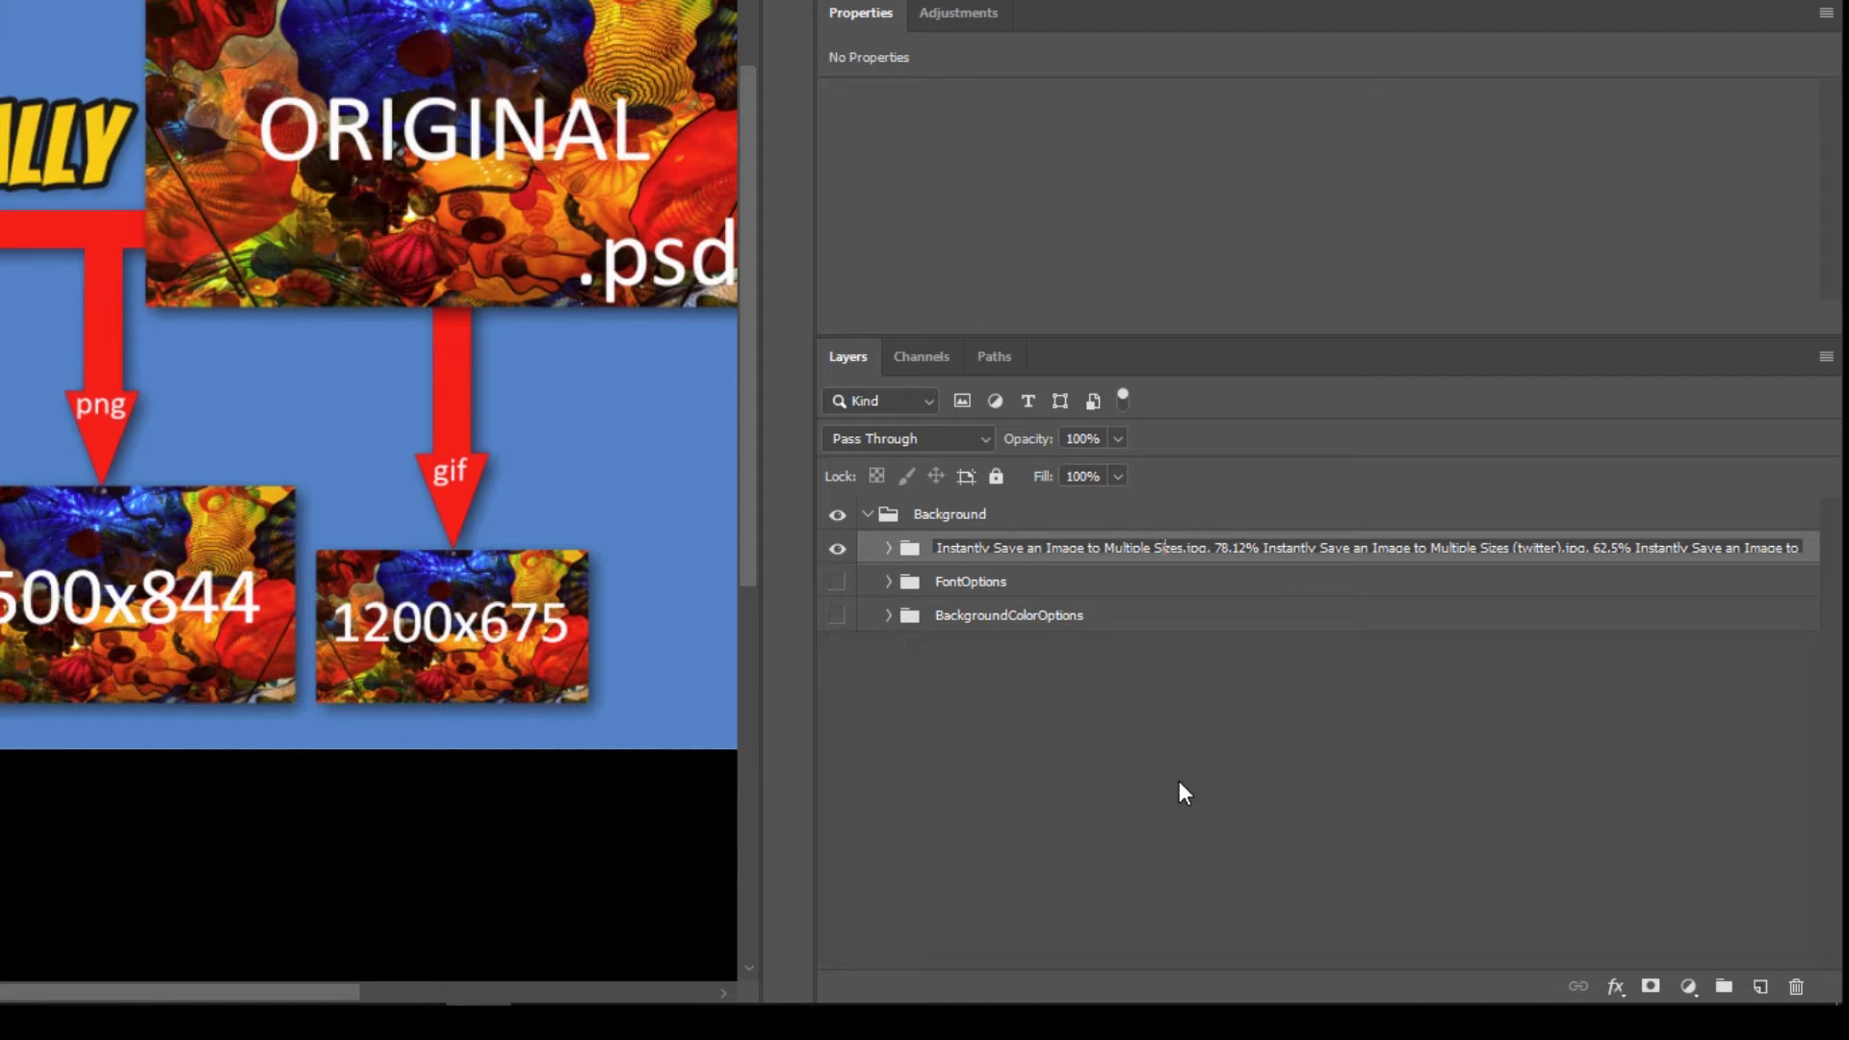
key("Right")
key("Right")
key("Right")
key("Right")
key("Right")
key("Right")
key("Right")
key("Right")
key("Right")
key("Right")
key("Right")
key("Right")
key("Right")
key("Right")
key("Right")
key("Right")
key("Right")
key("Right")
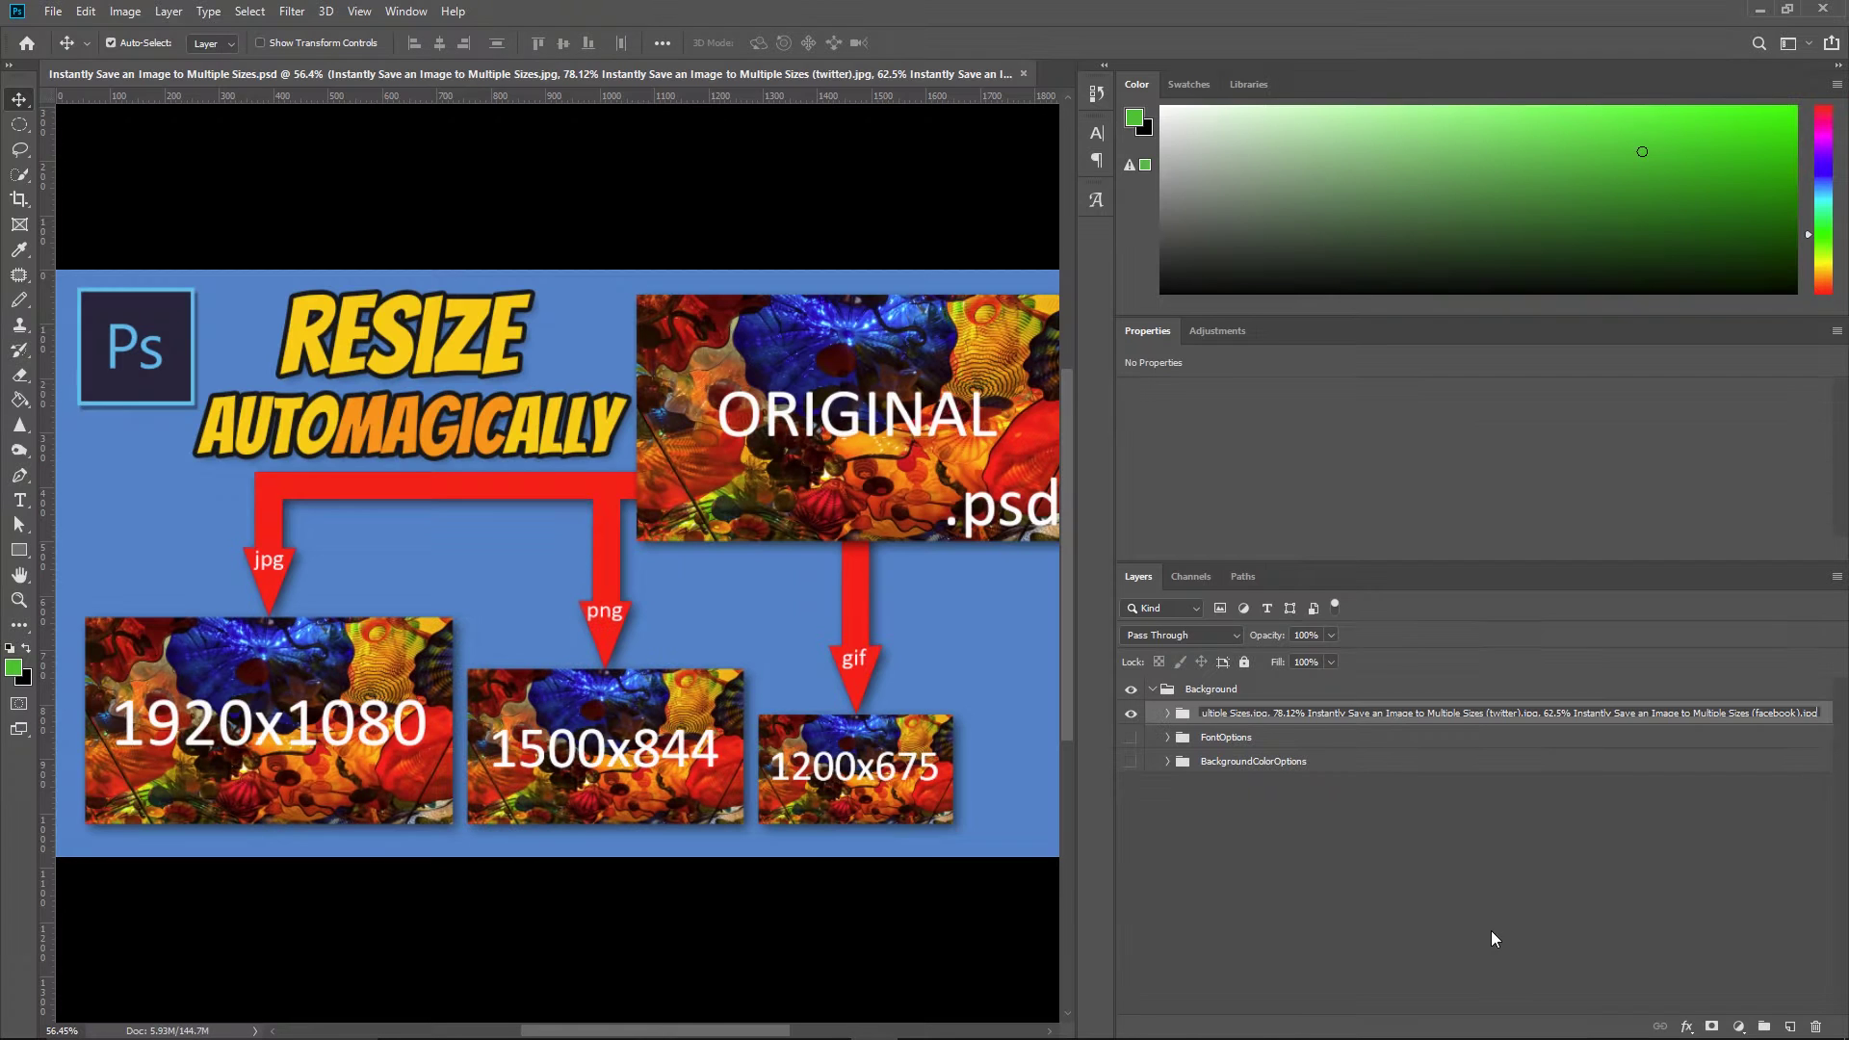
left_click(1339, 849)
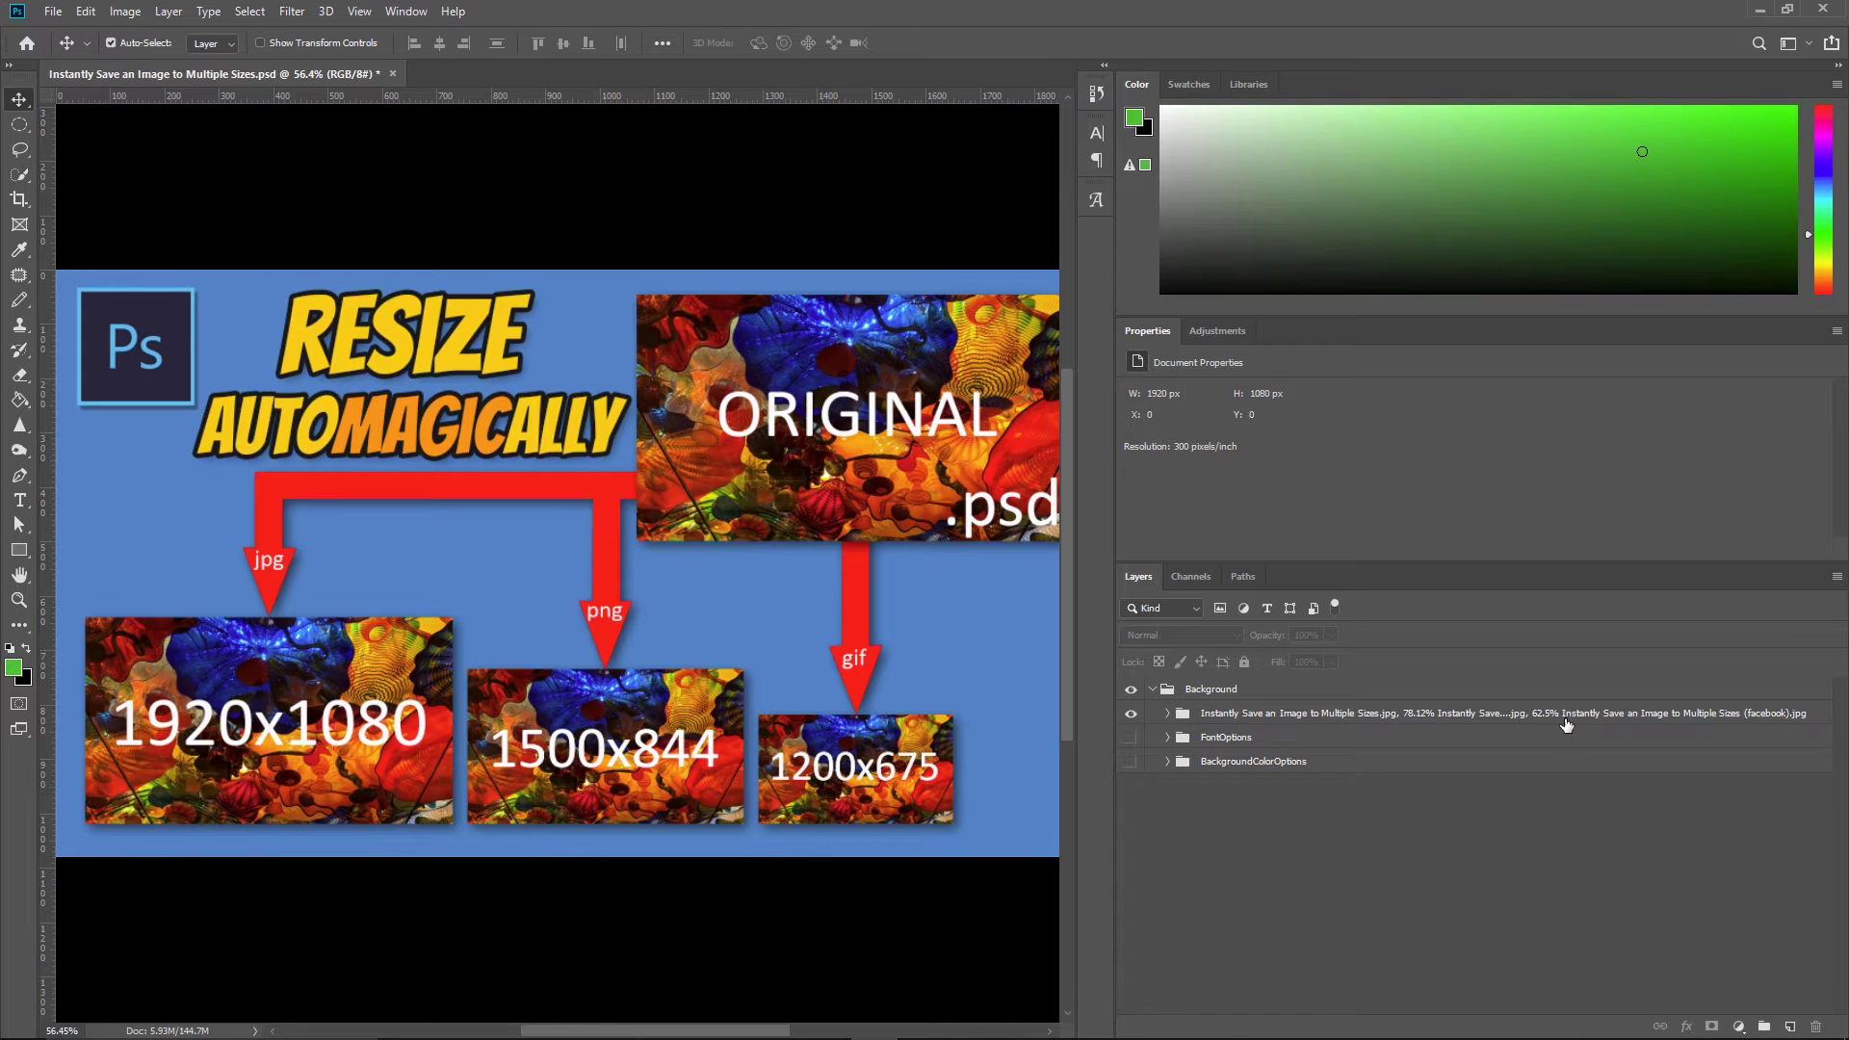
Step: Narrow the Photoshop window beside the assets folder and open facebook.jpg in Photos
left_click(1788, 12)
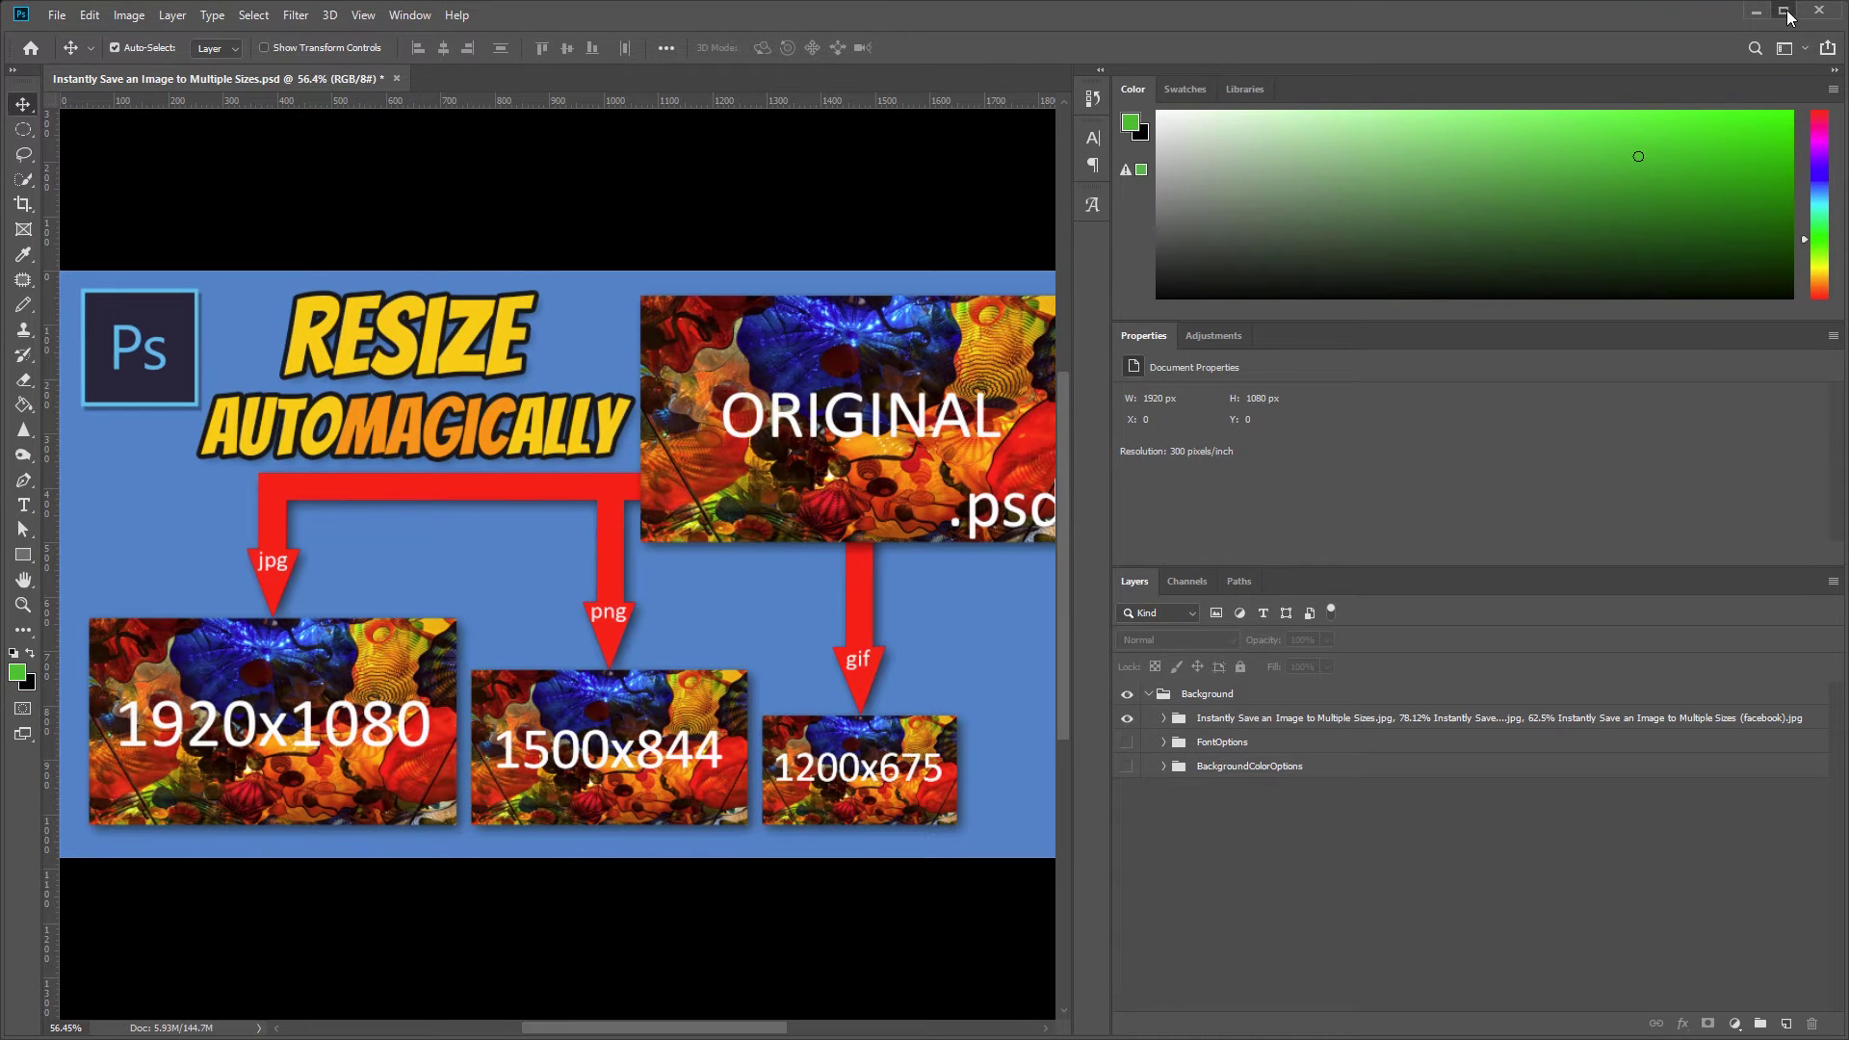
left_click(1787, 12)
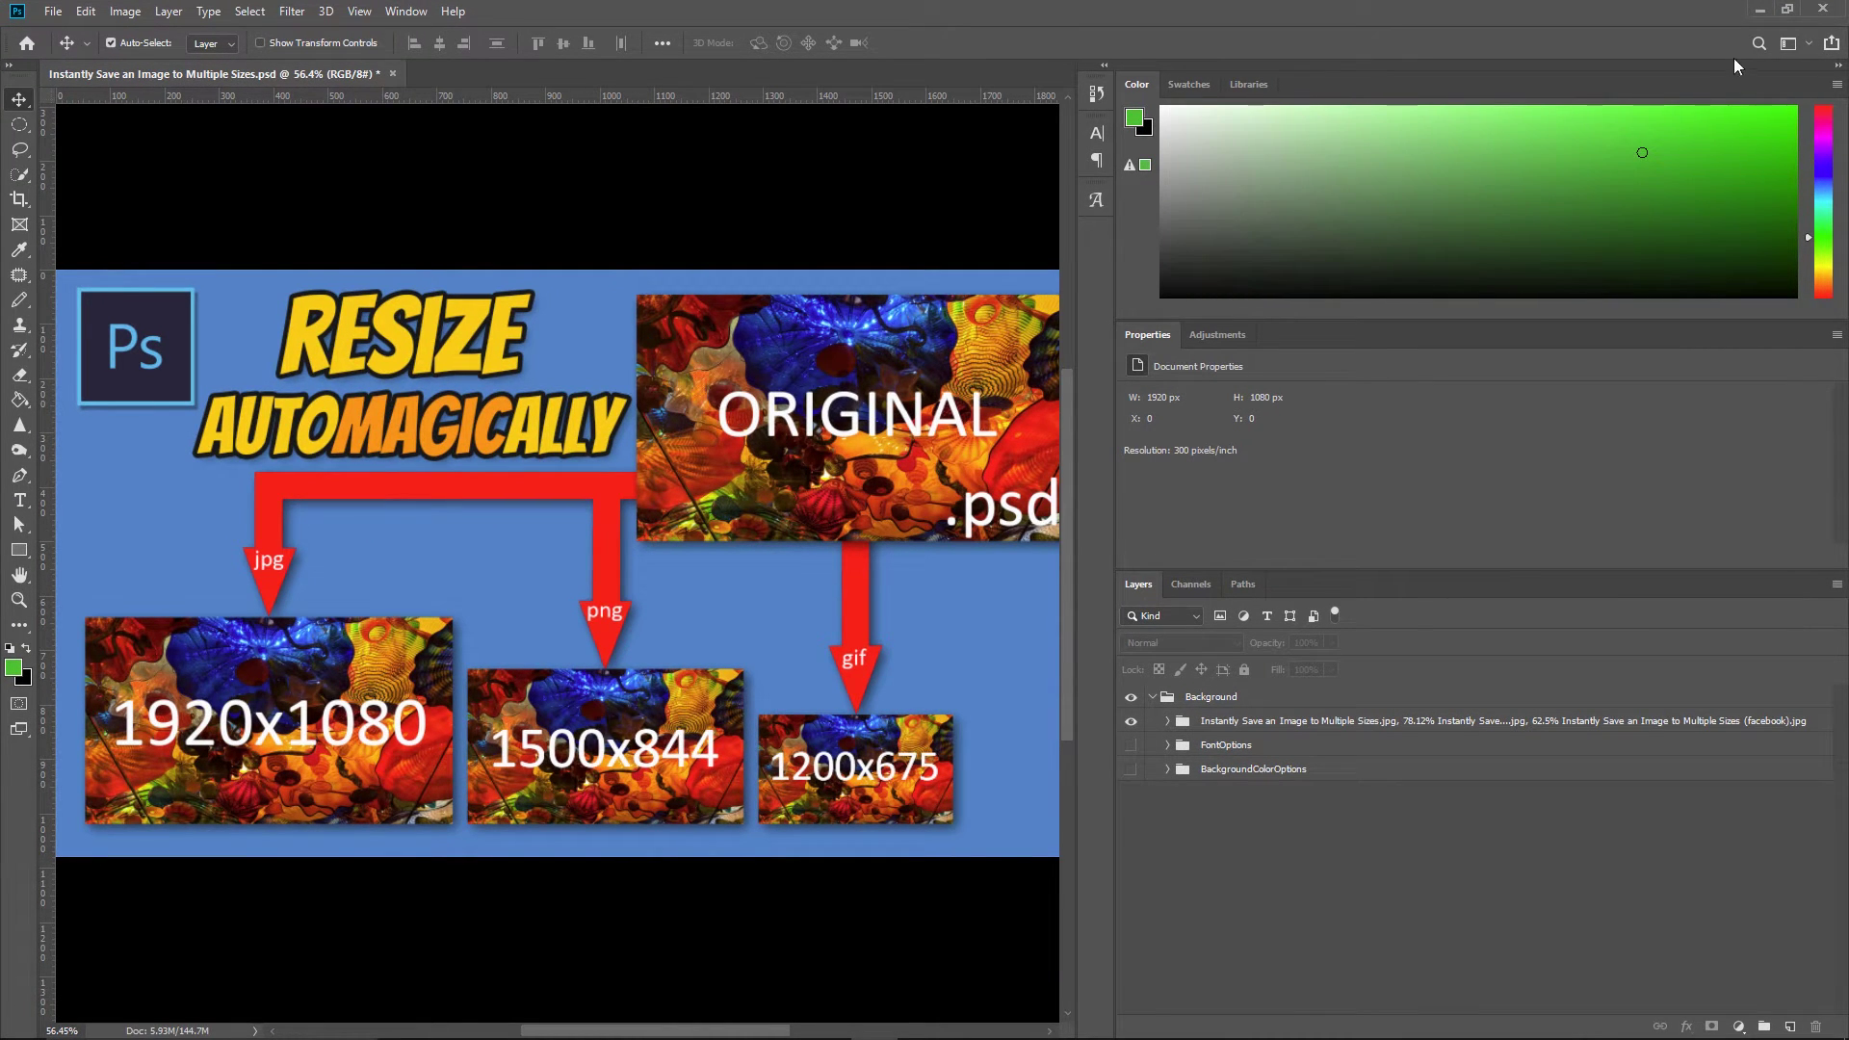
left_click(1786, 9)
left_click_drag(1842, 106, 1412, 121)
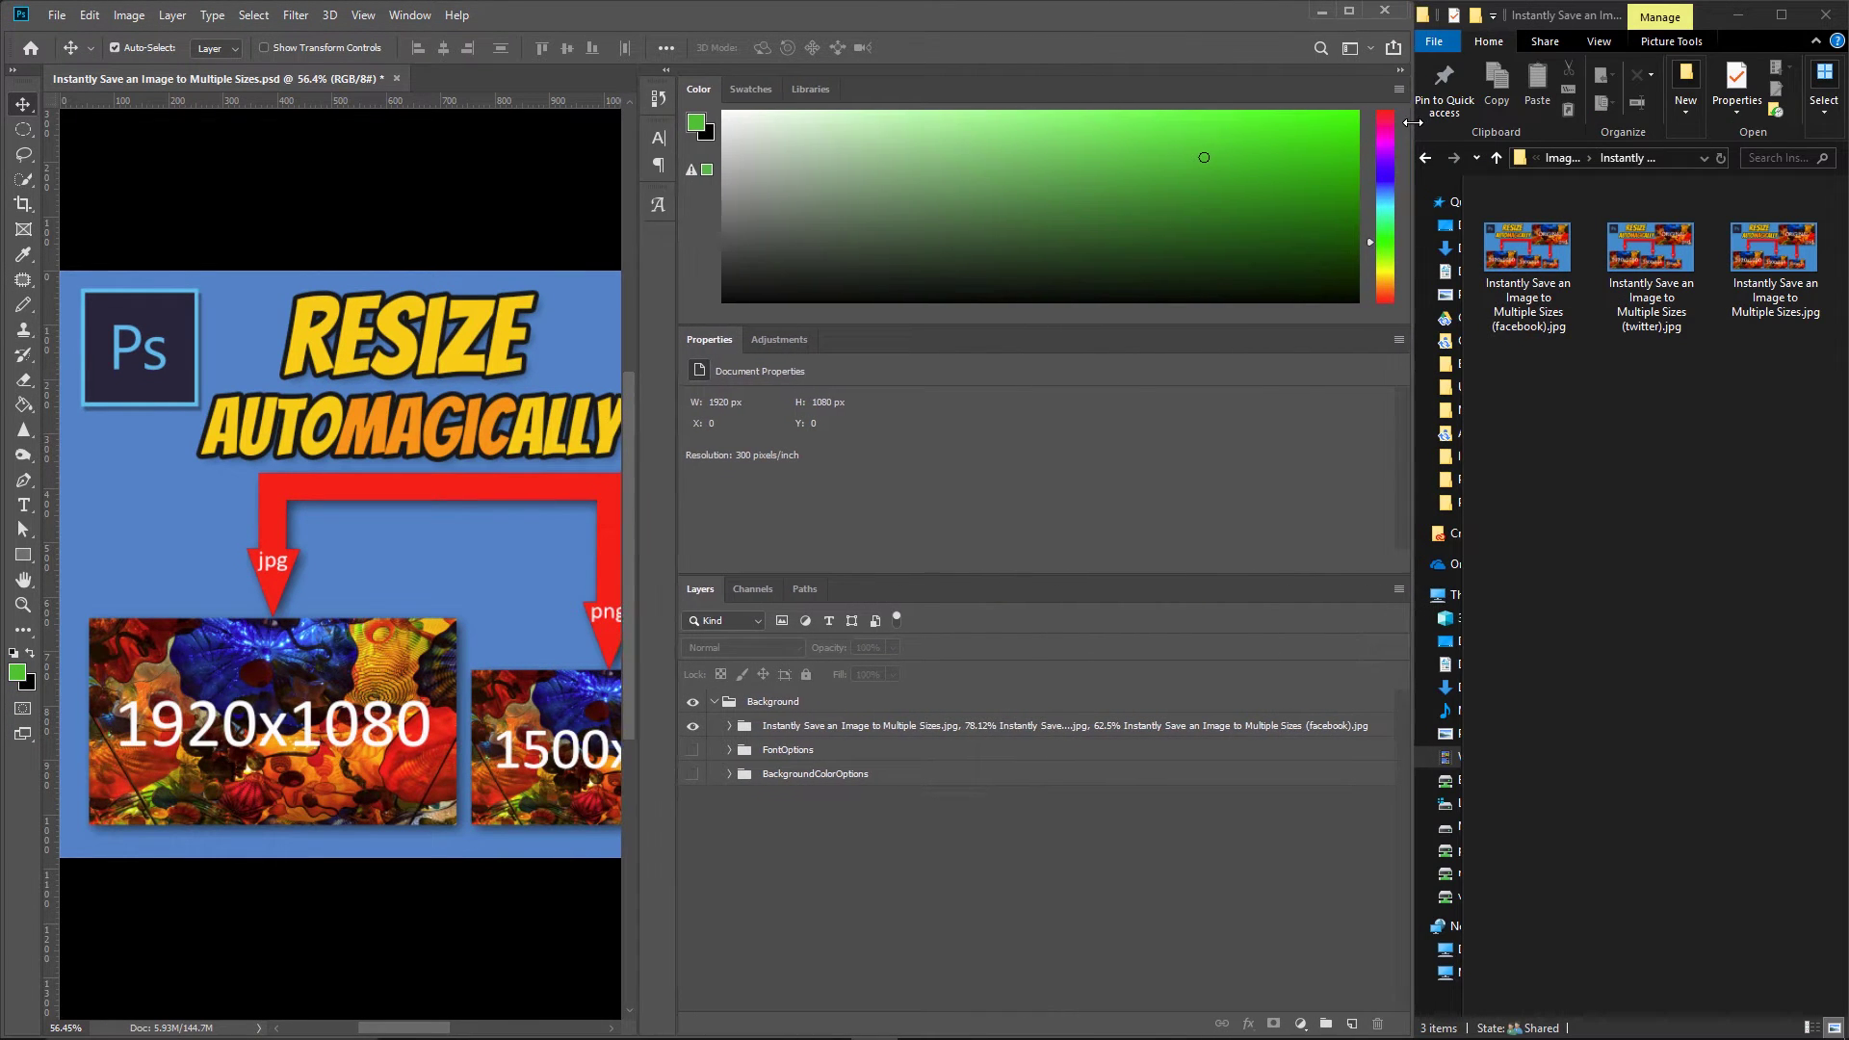
left_click(1535, 280)
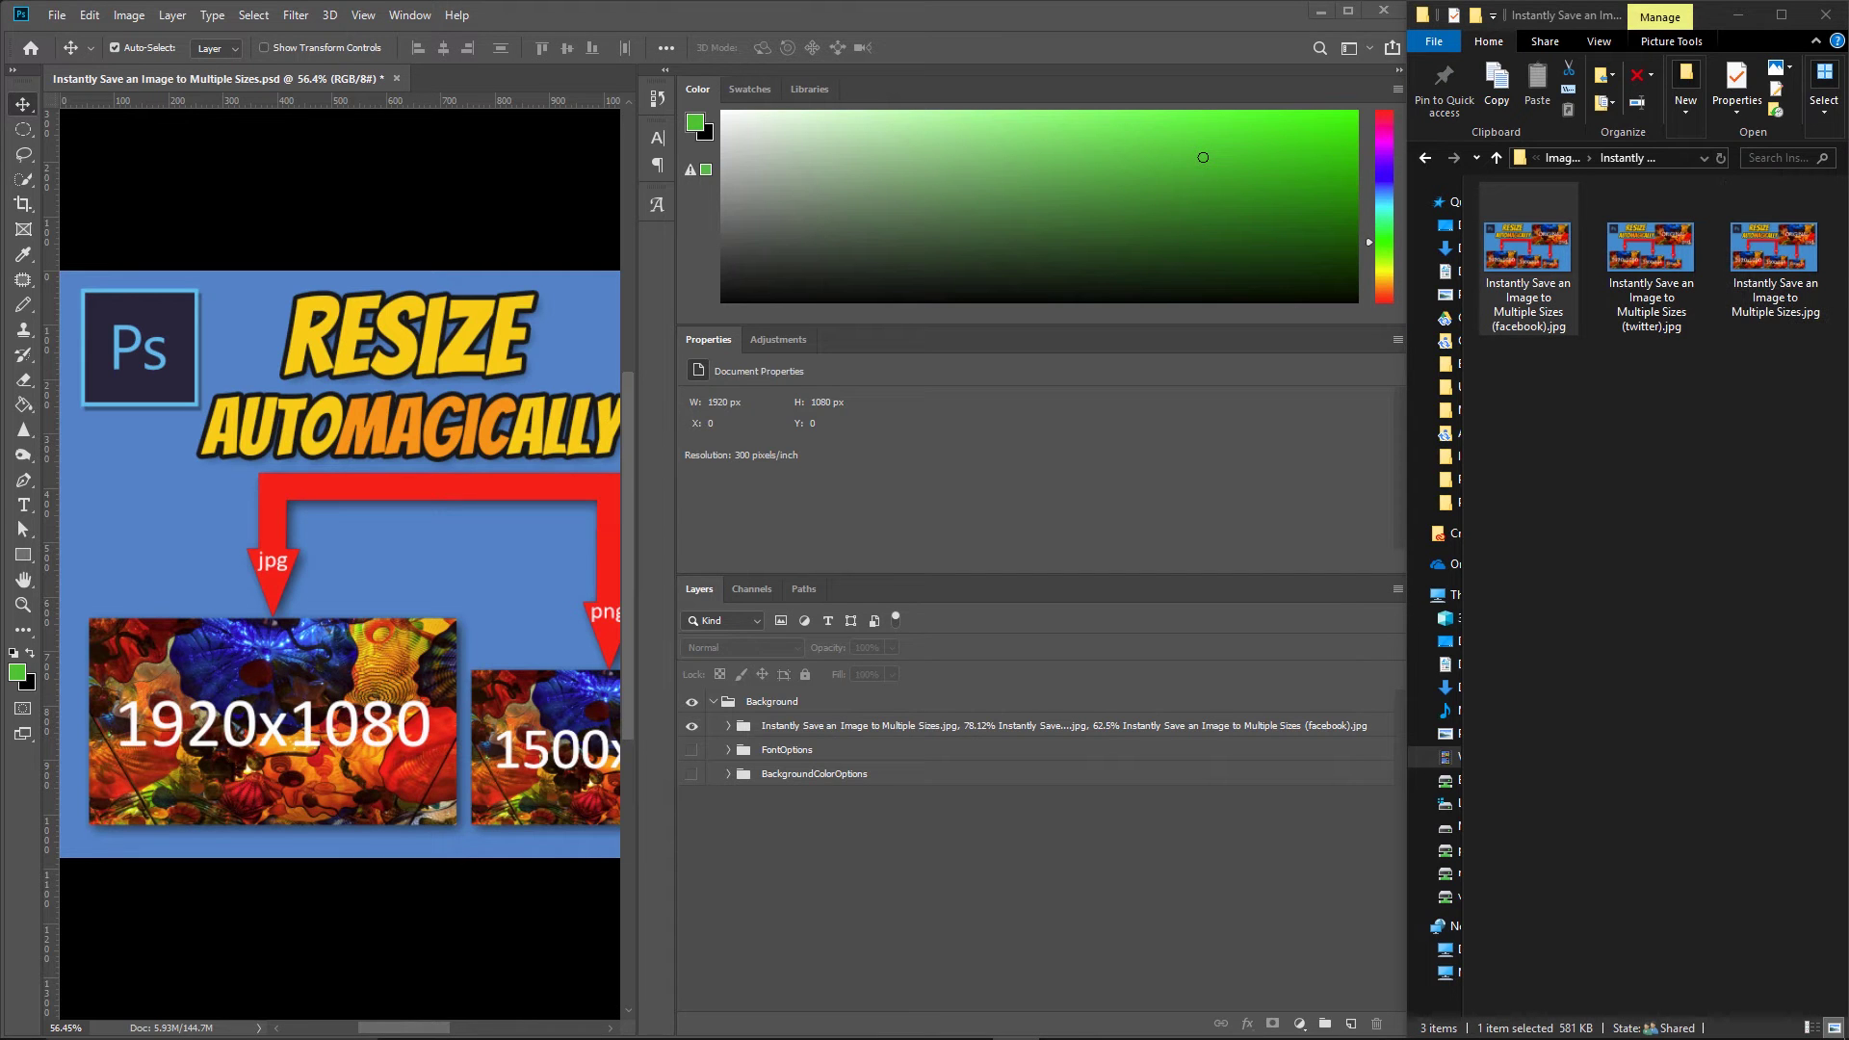
key("Return")
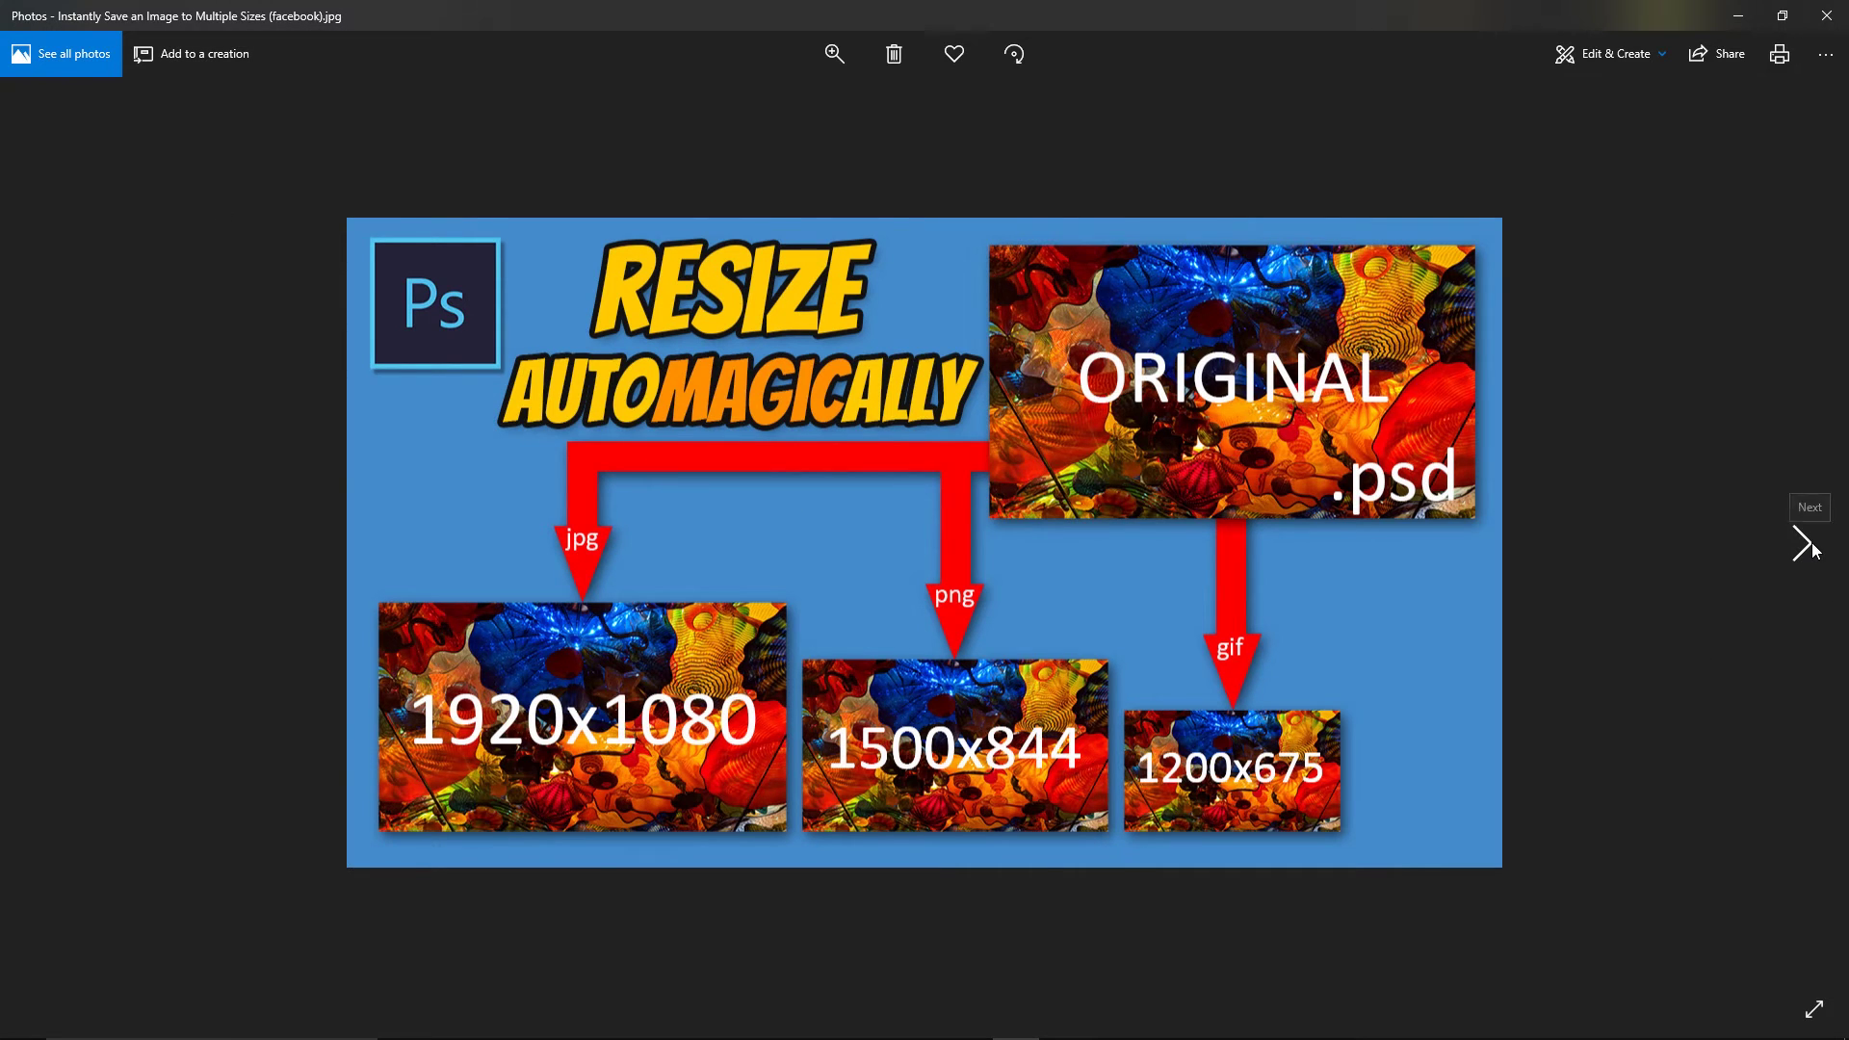
Step: Step through the three JPG copies, reading sizes 1920 x 1080, 1500 x 844 and 1200 x 675 in File info
left_click(1801, 544)
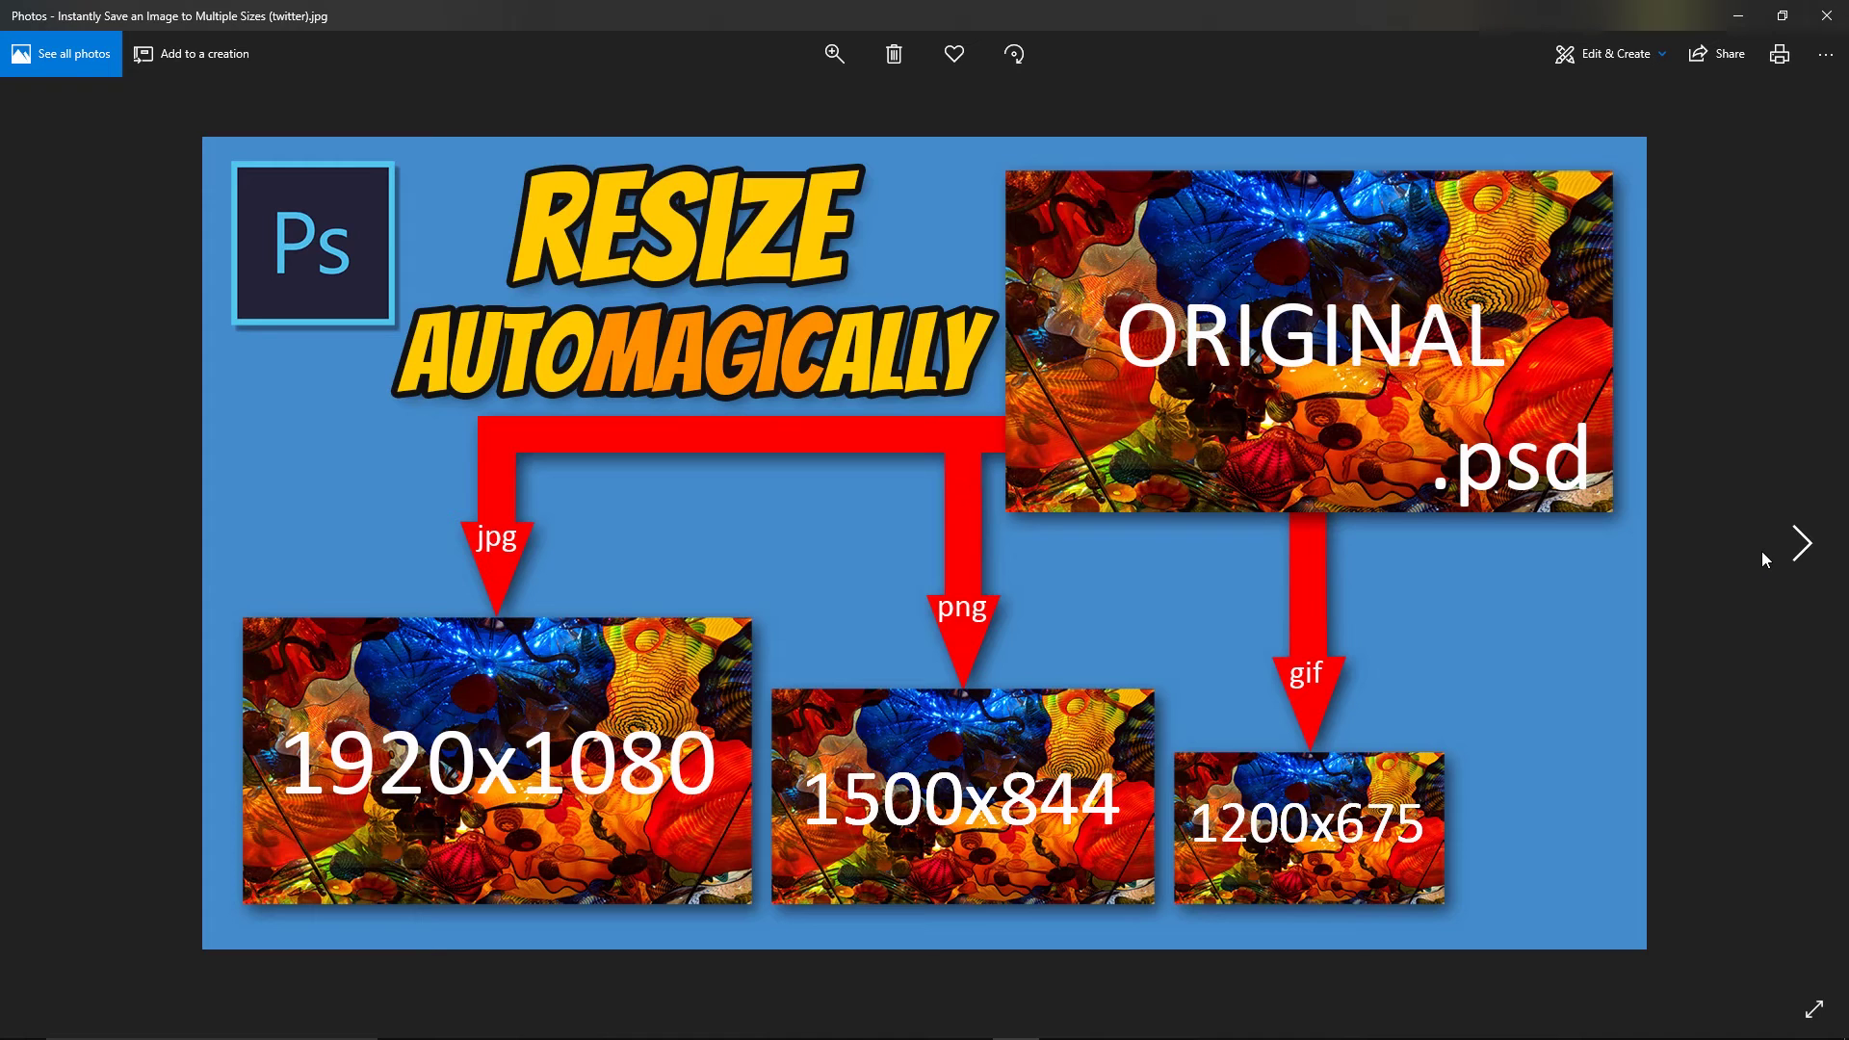
left_click(1802, 544)
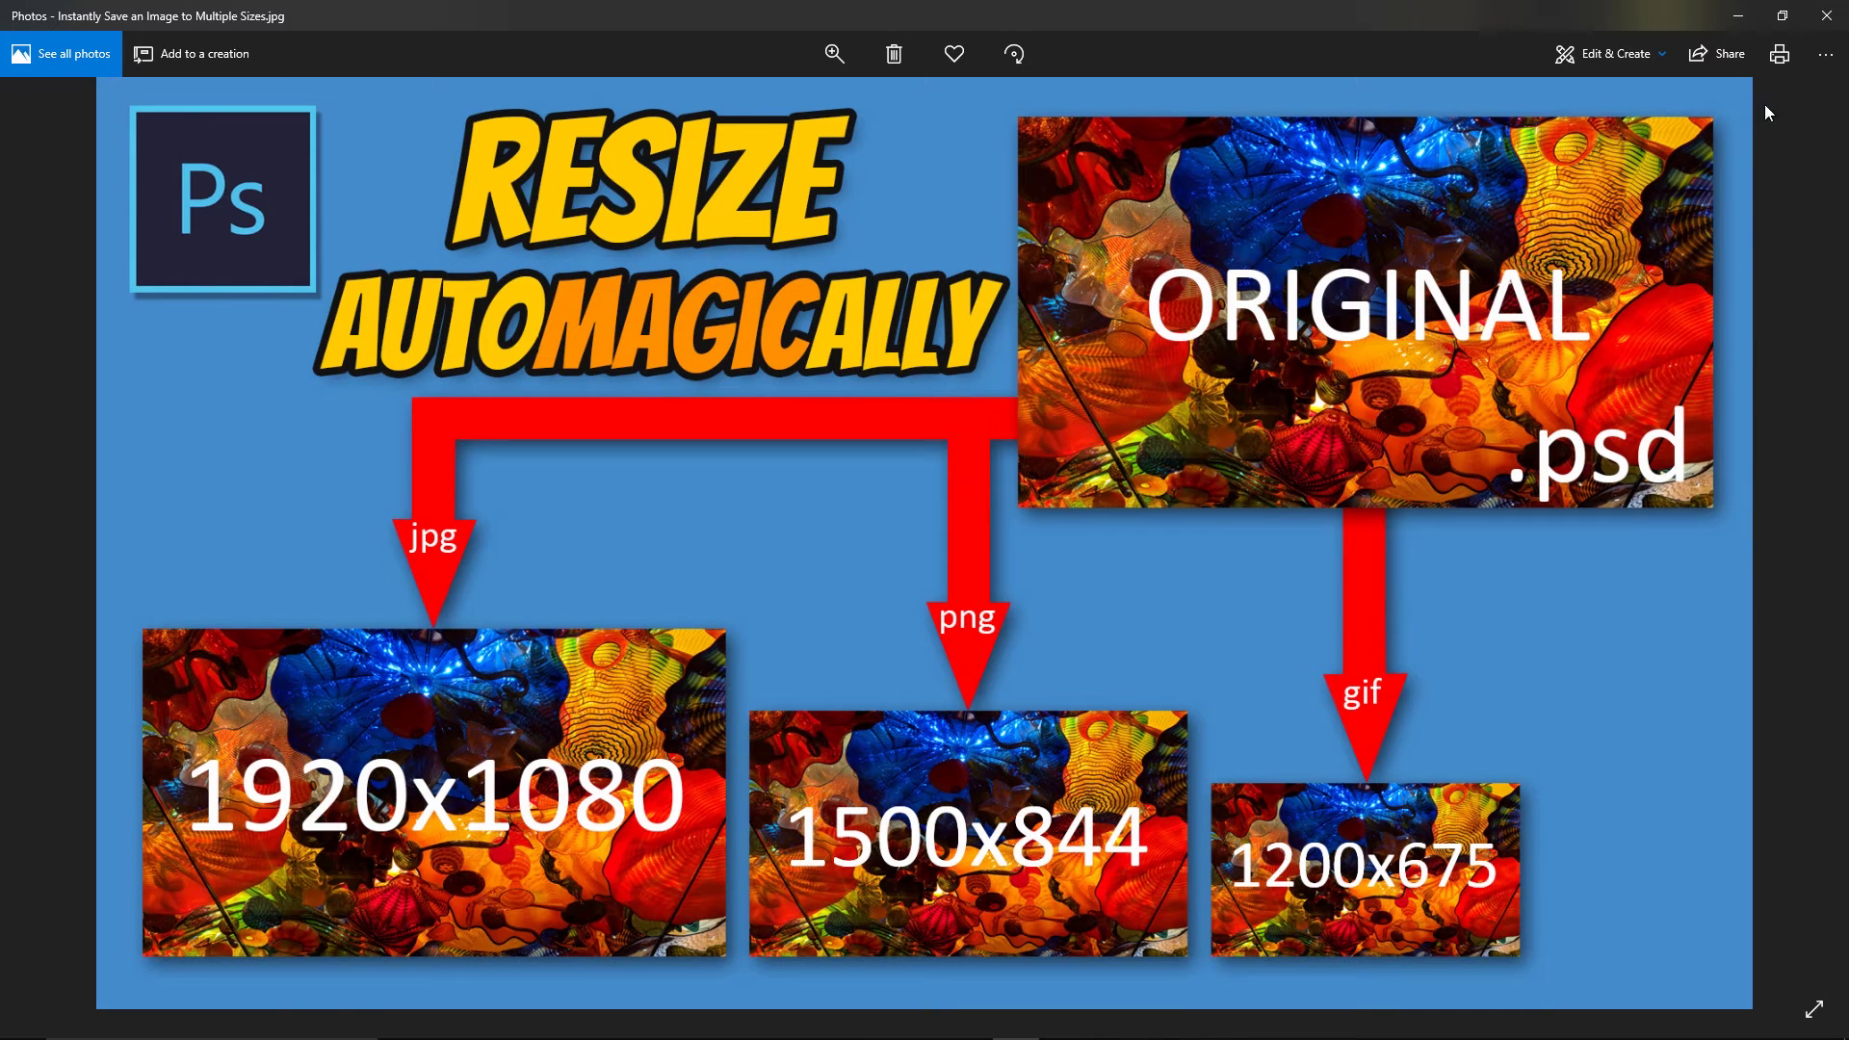
left_click(1825, 54)
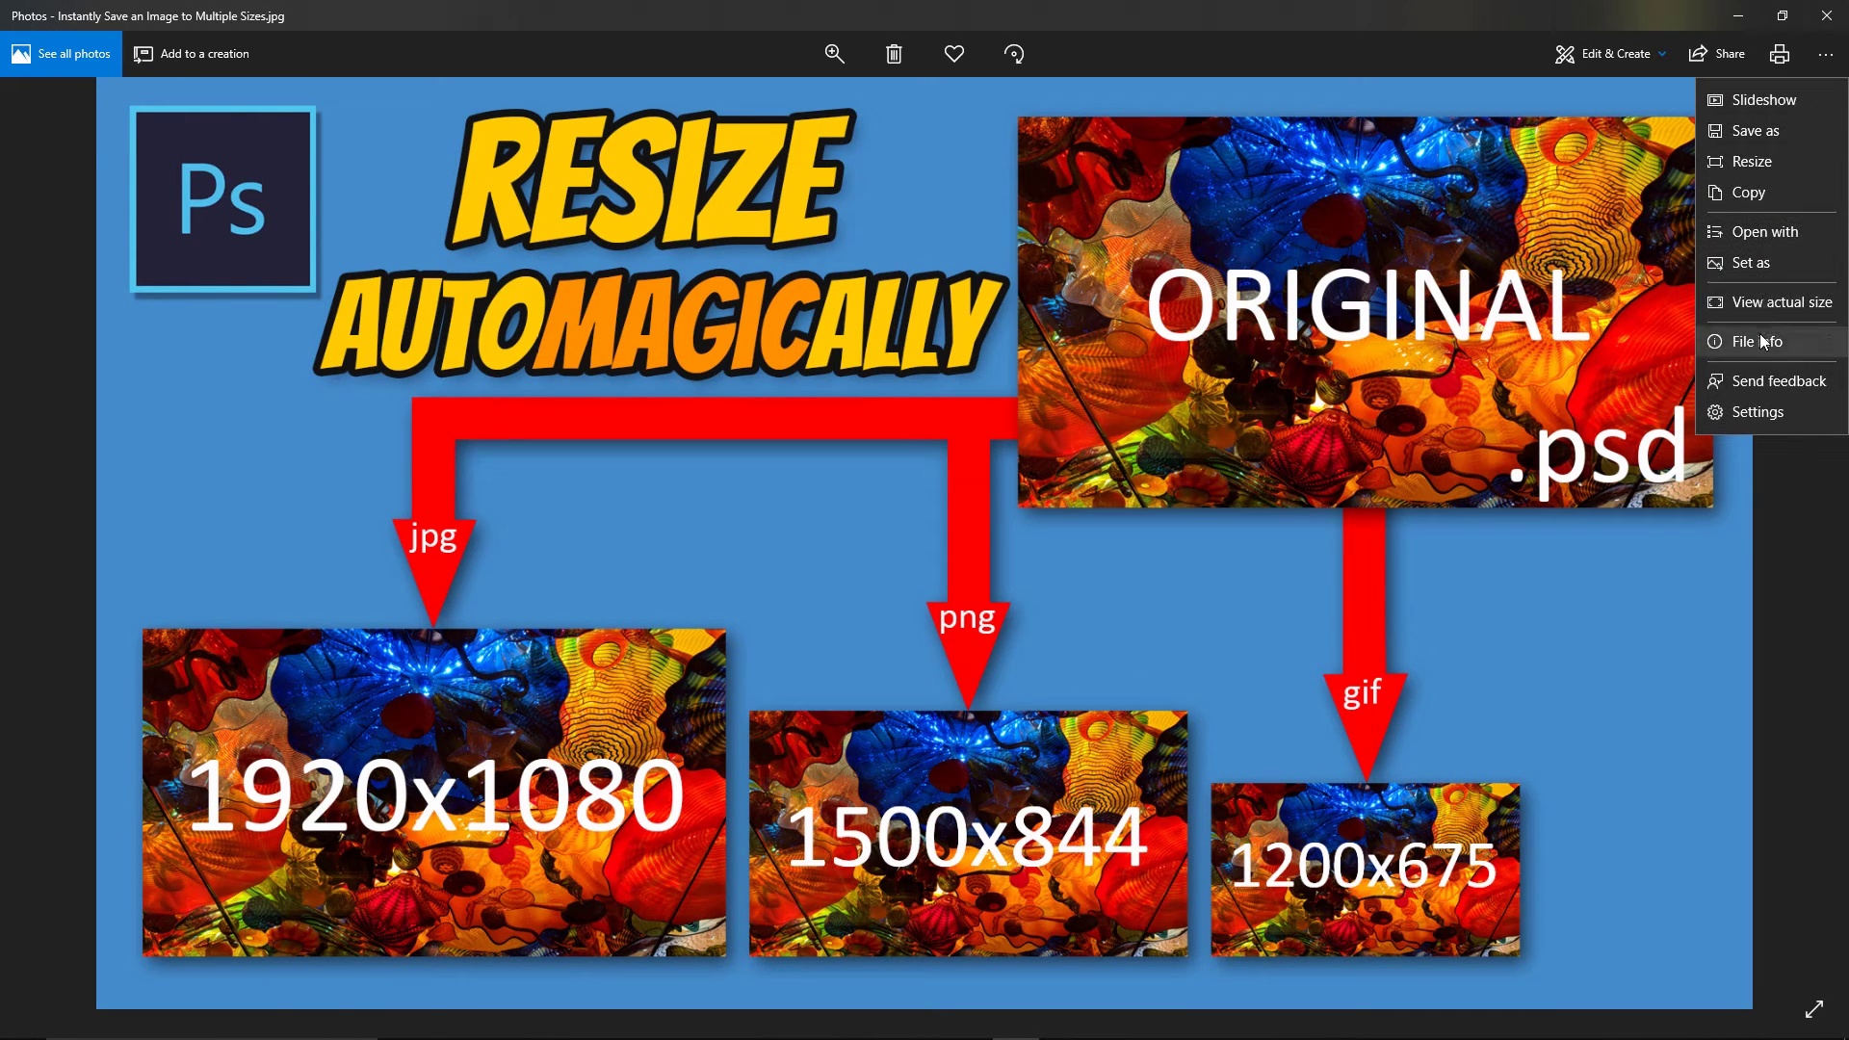
left_click(1764, 342)
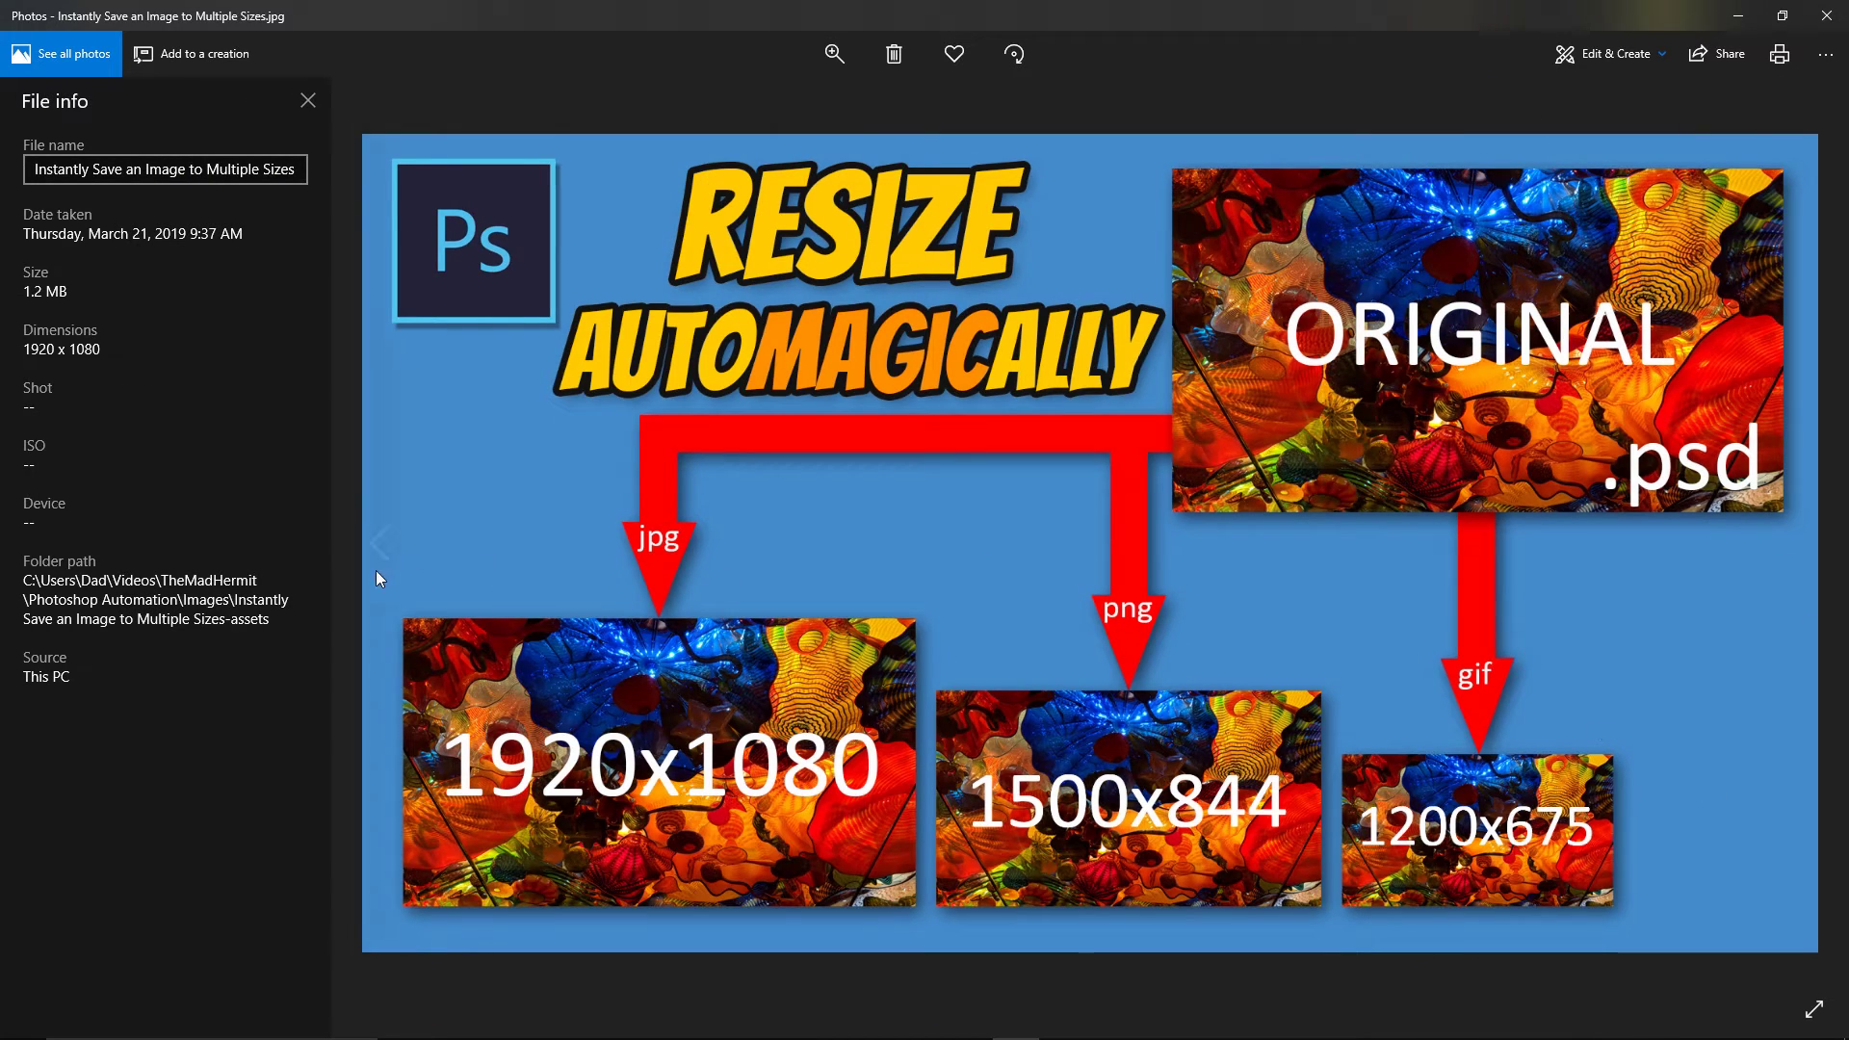
left_click(381, 549)
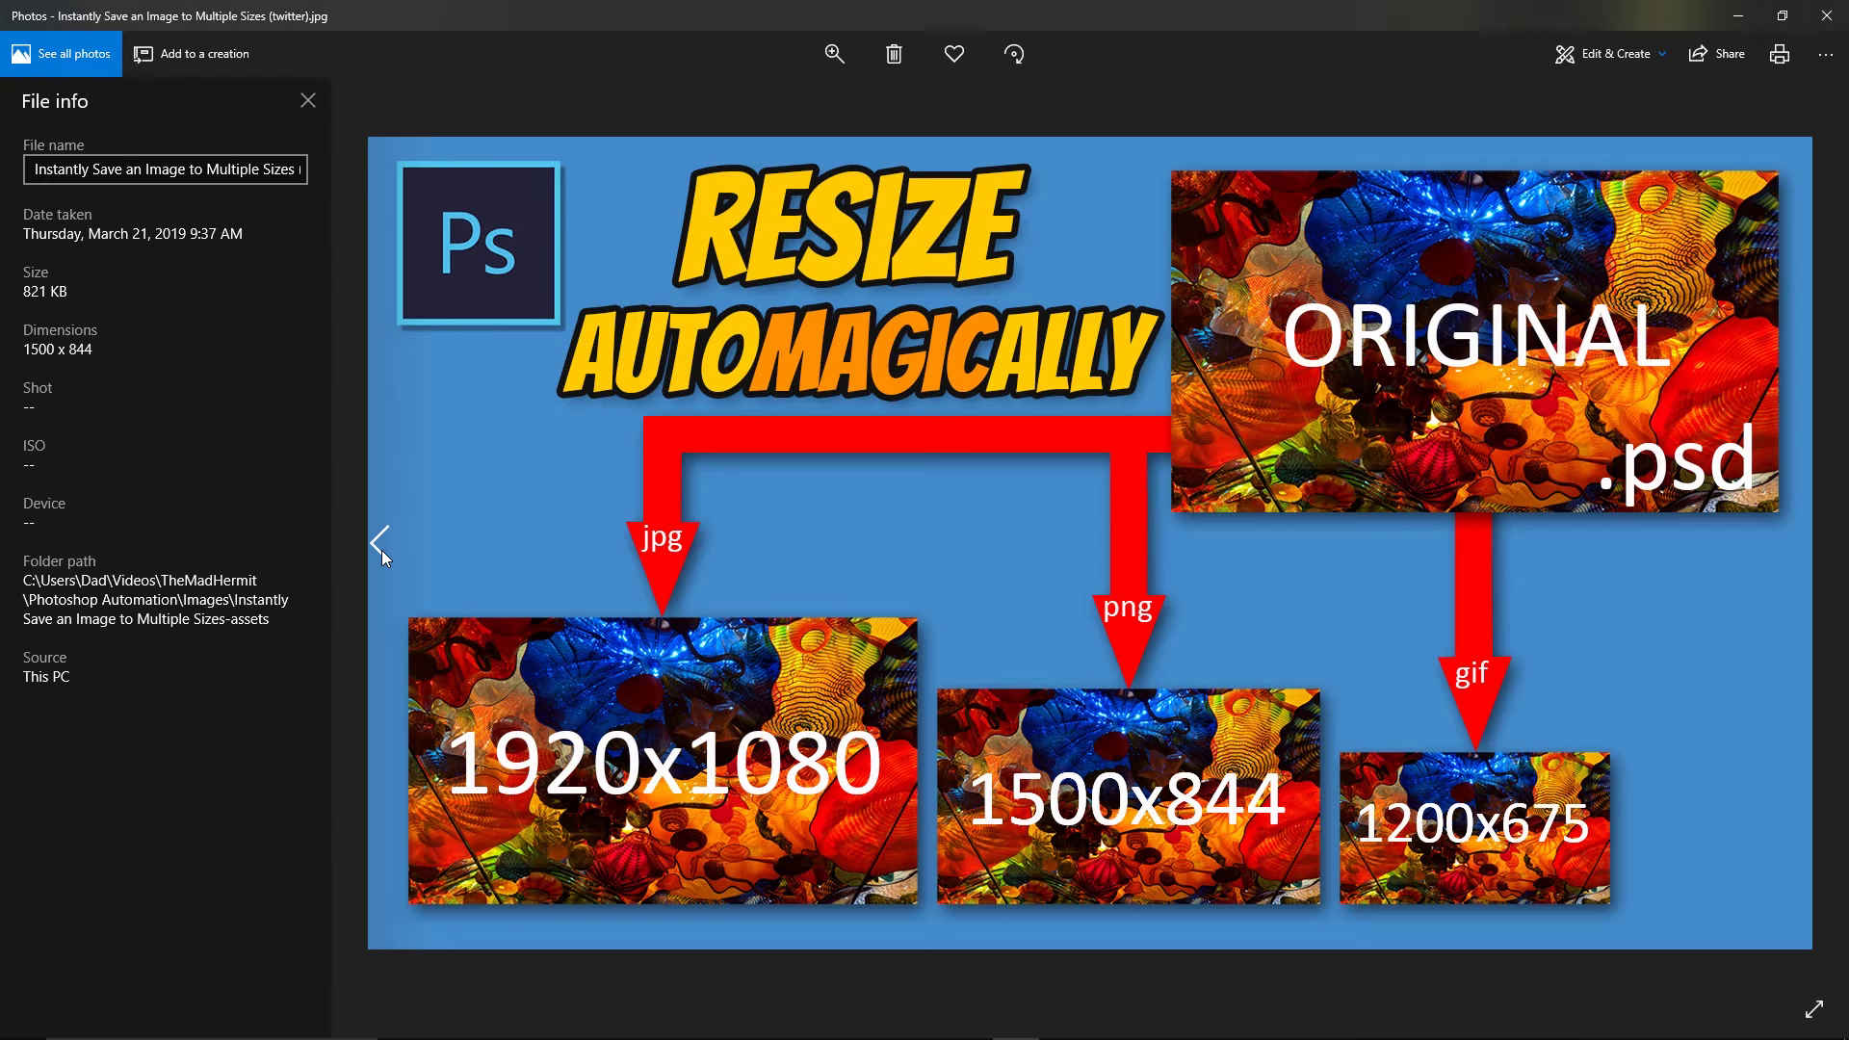
left_click(381, 550)
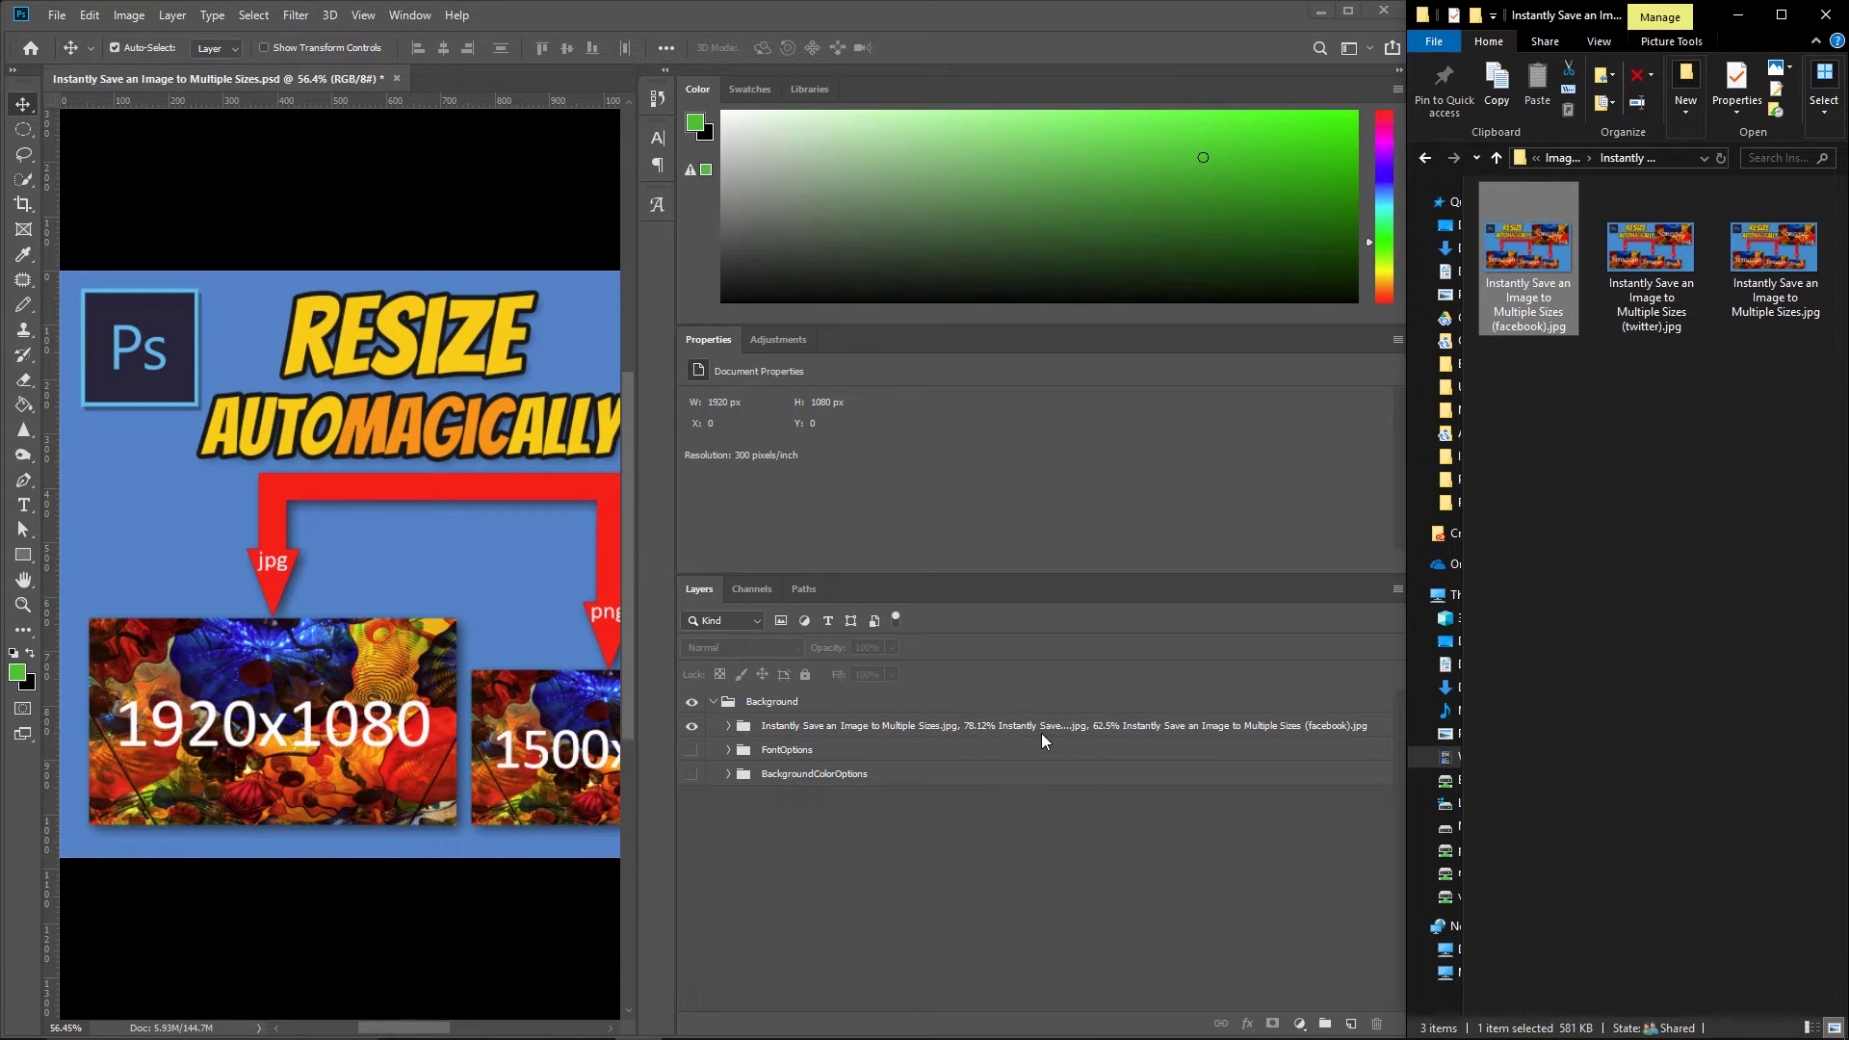
left_click(58, 15)
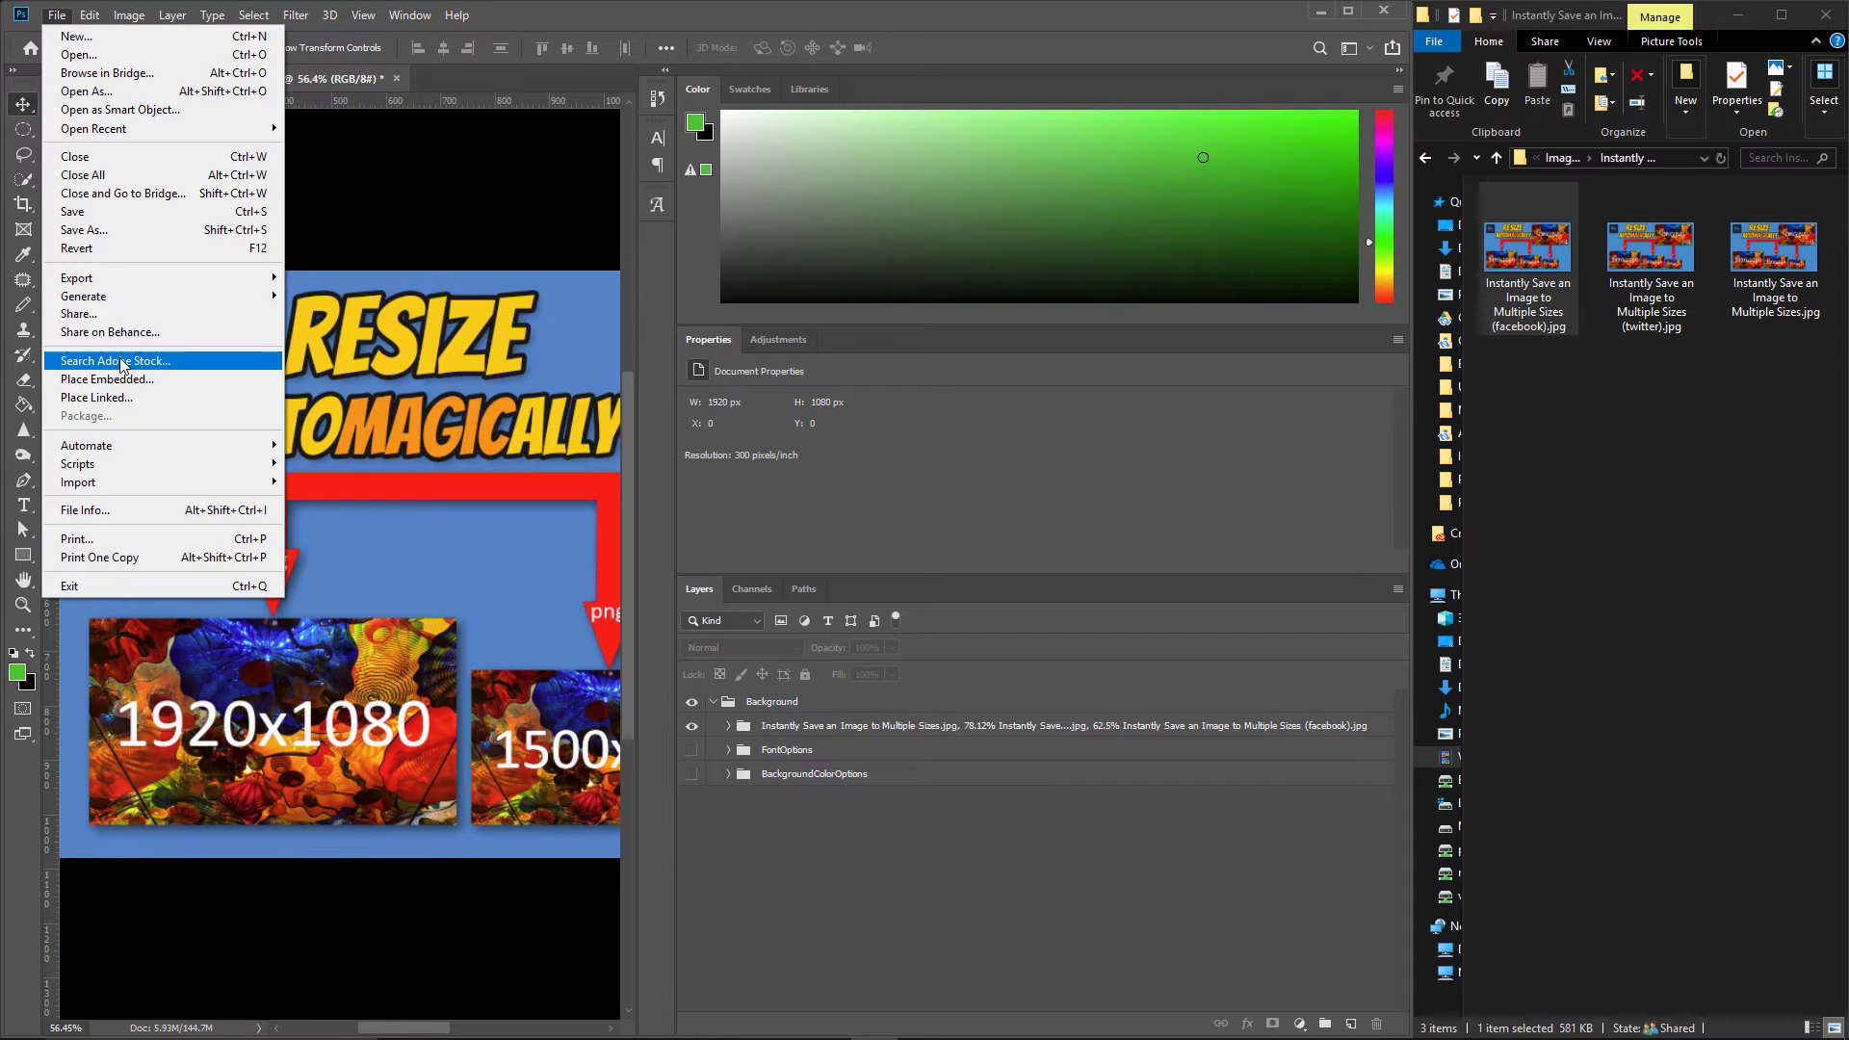
mouse_move(142, 297)
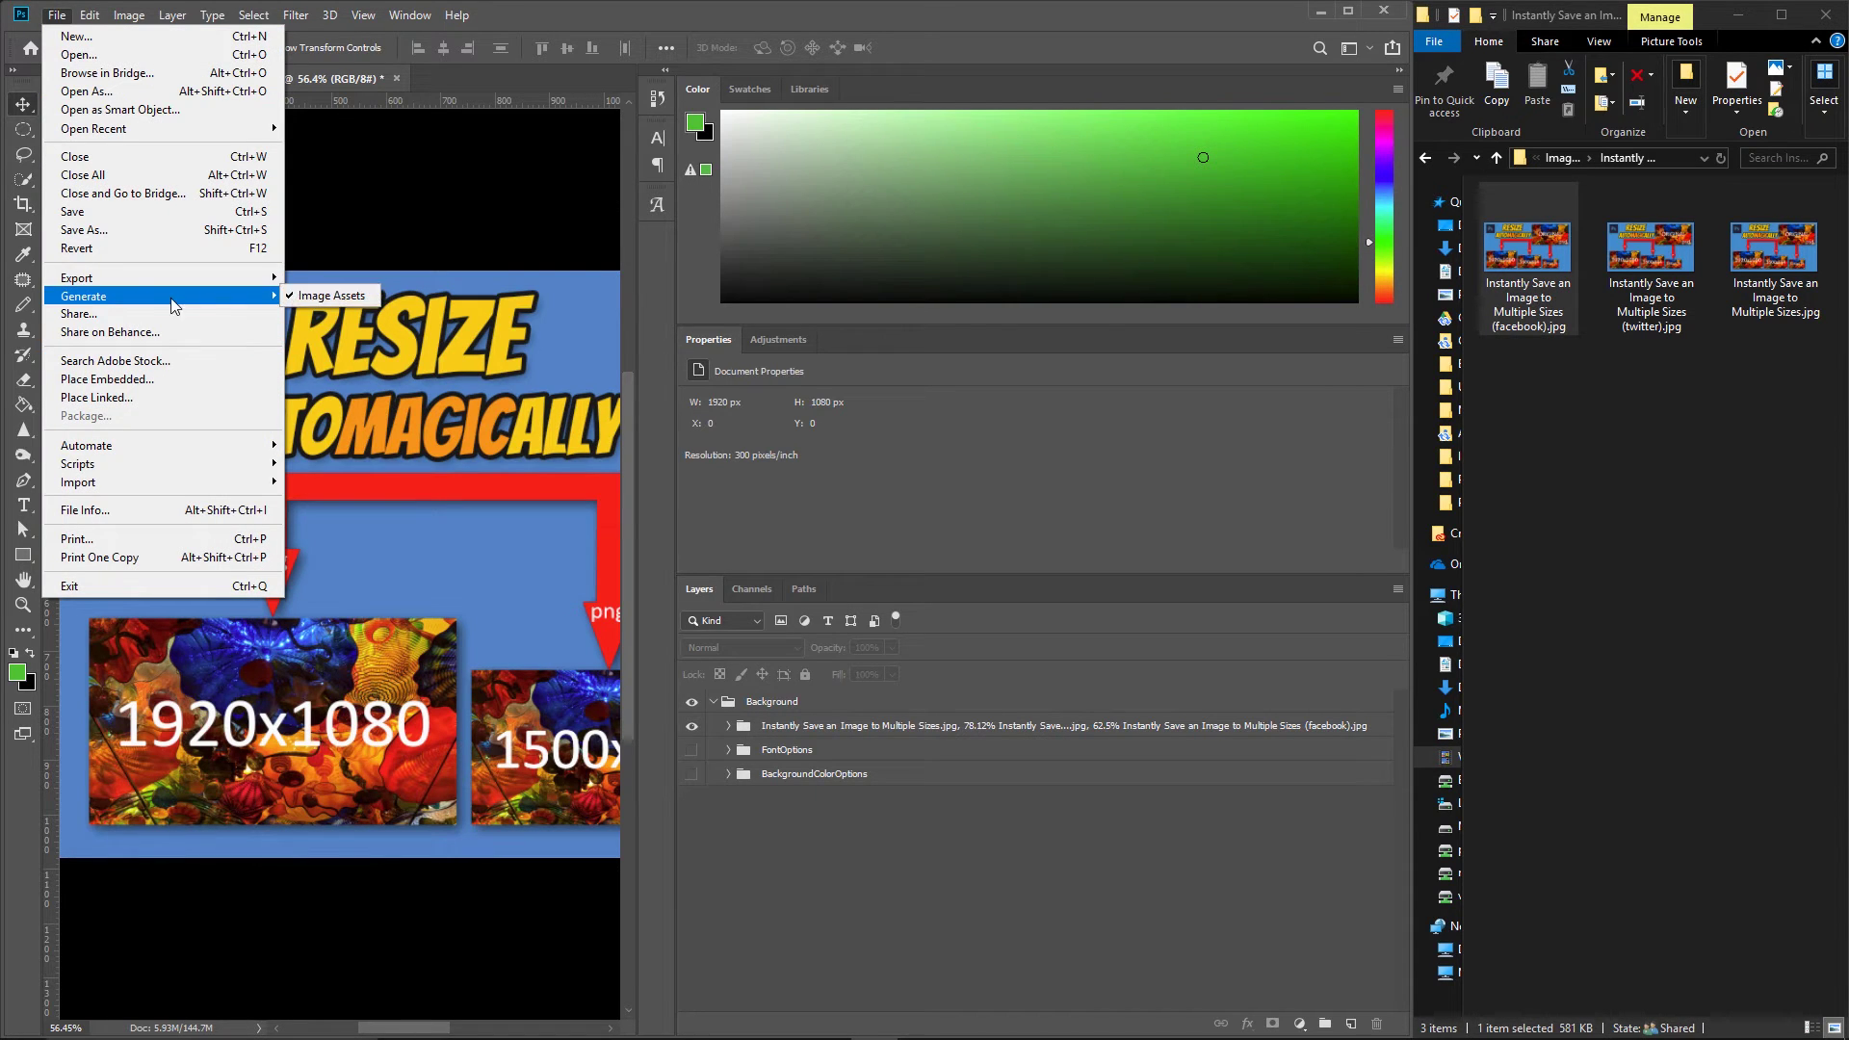
left_click(1172, 19)
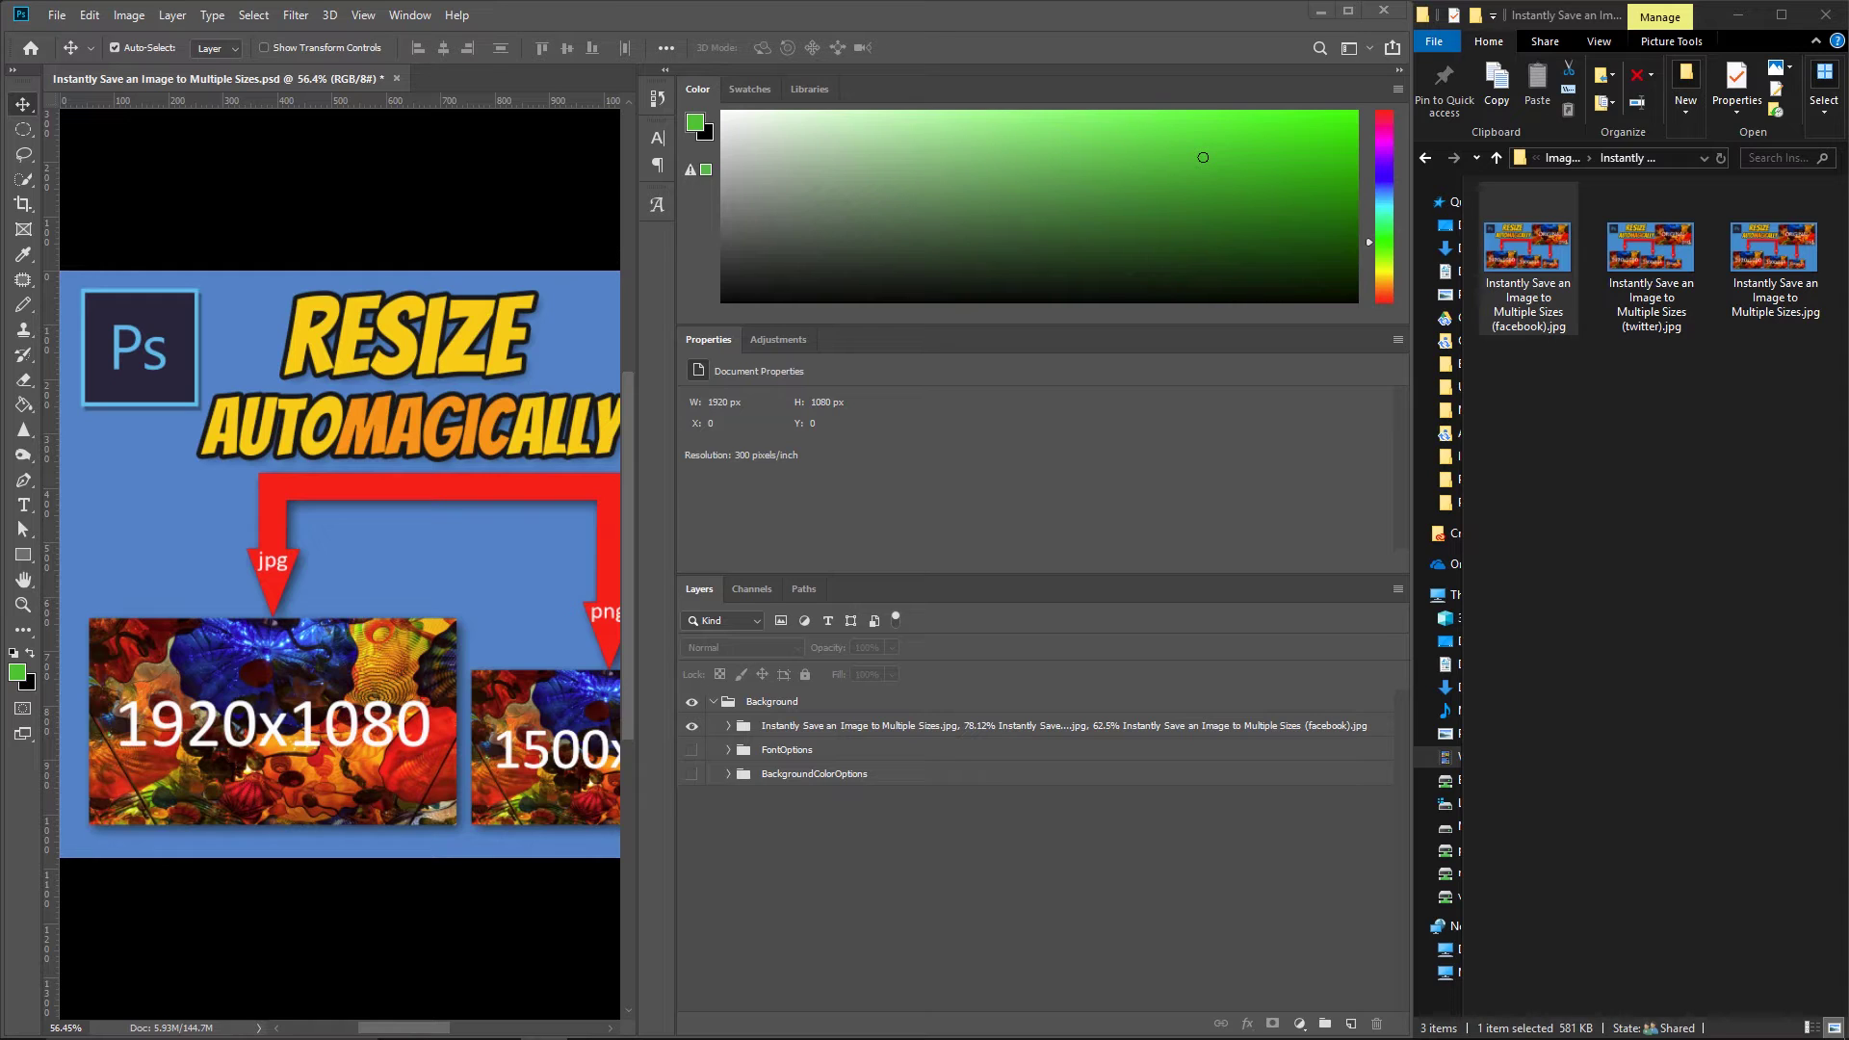
Step: Rename the top layer group to 'File.jpg, File.png, File.gif'
double_click(821, 725)
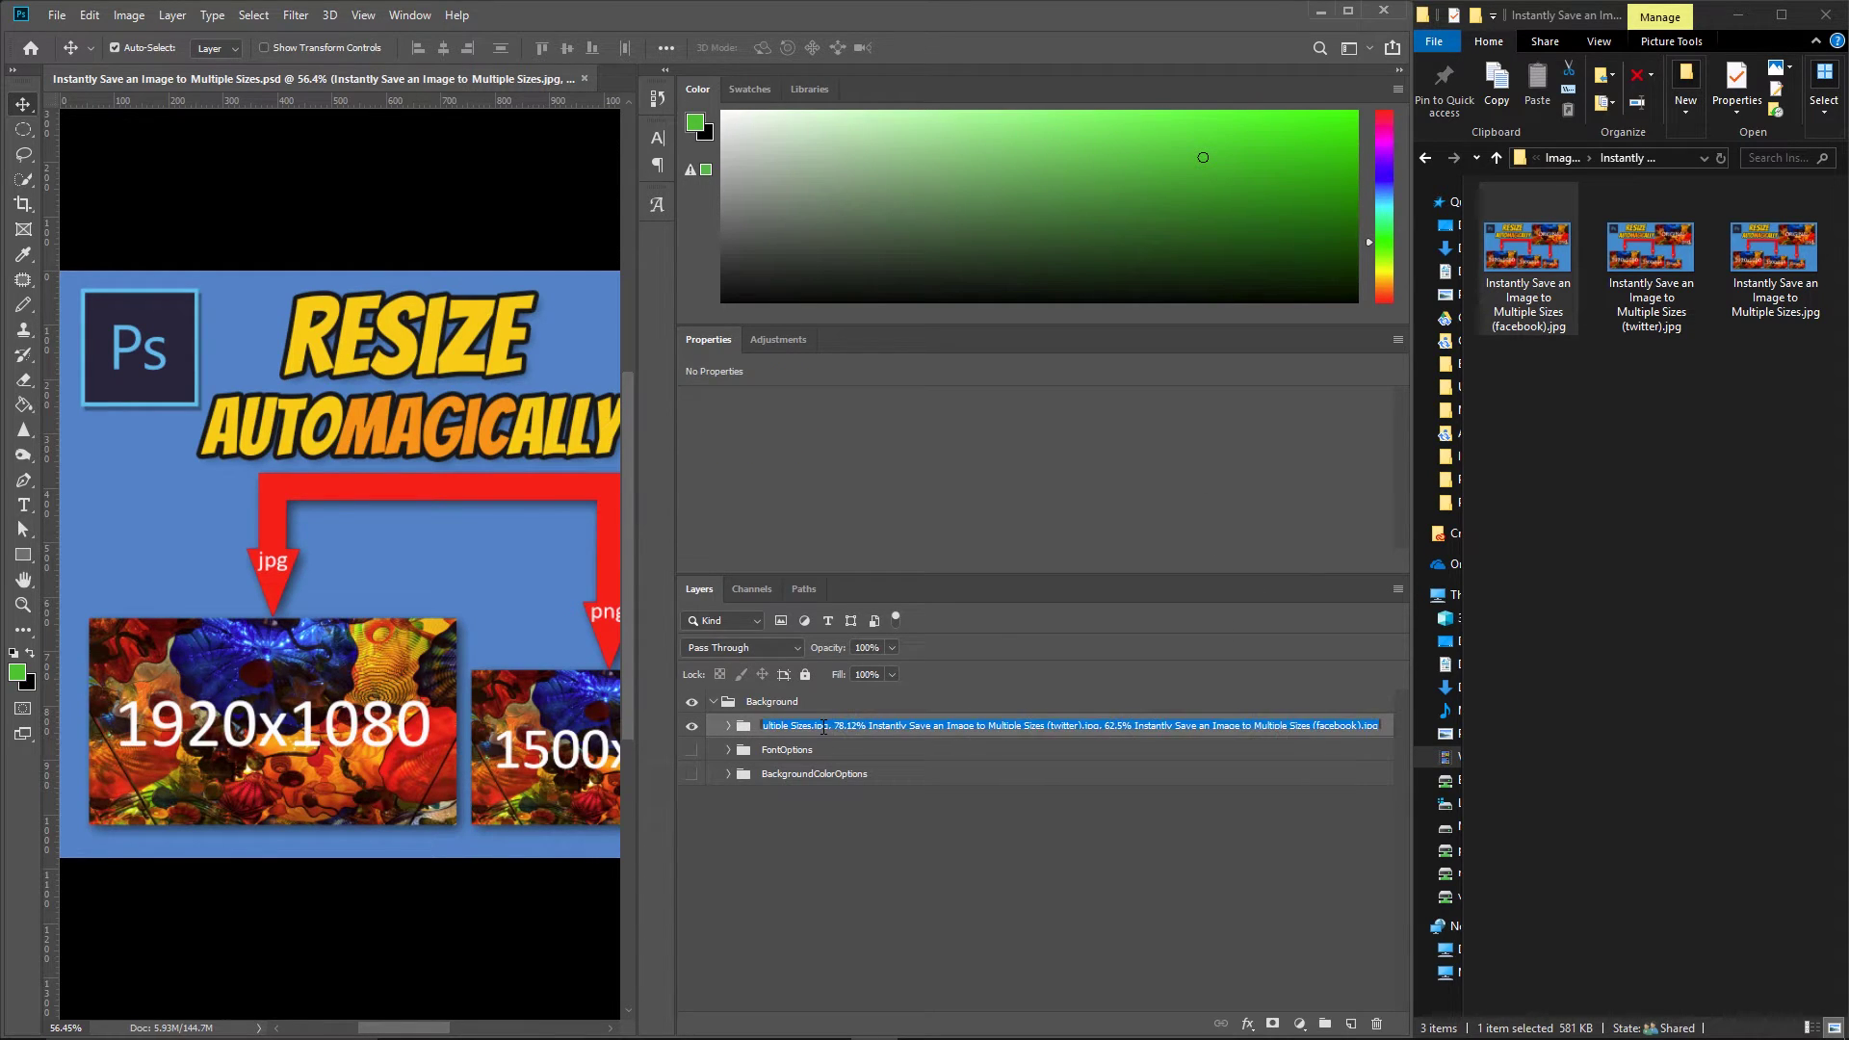
type("File.jpg, File.png, File.gif")
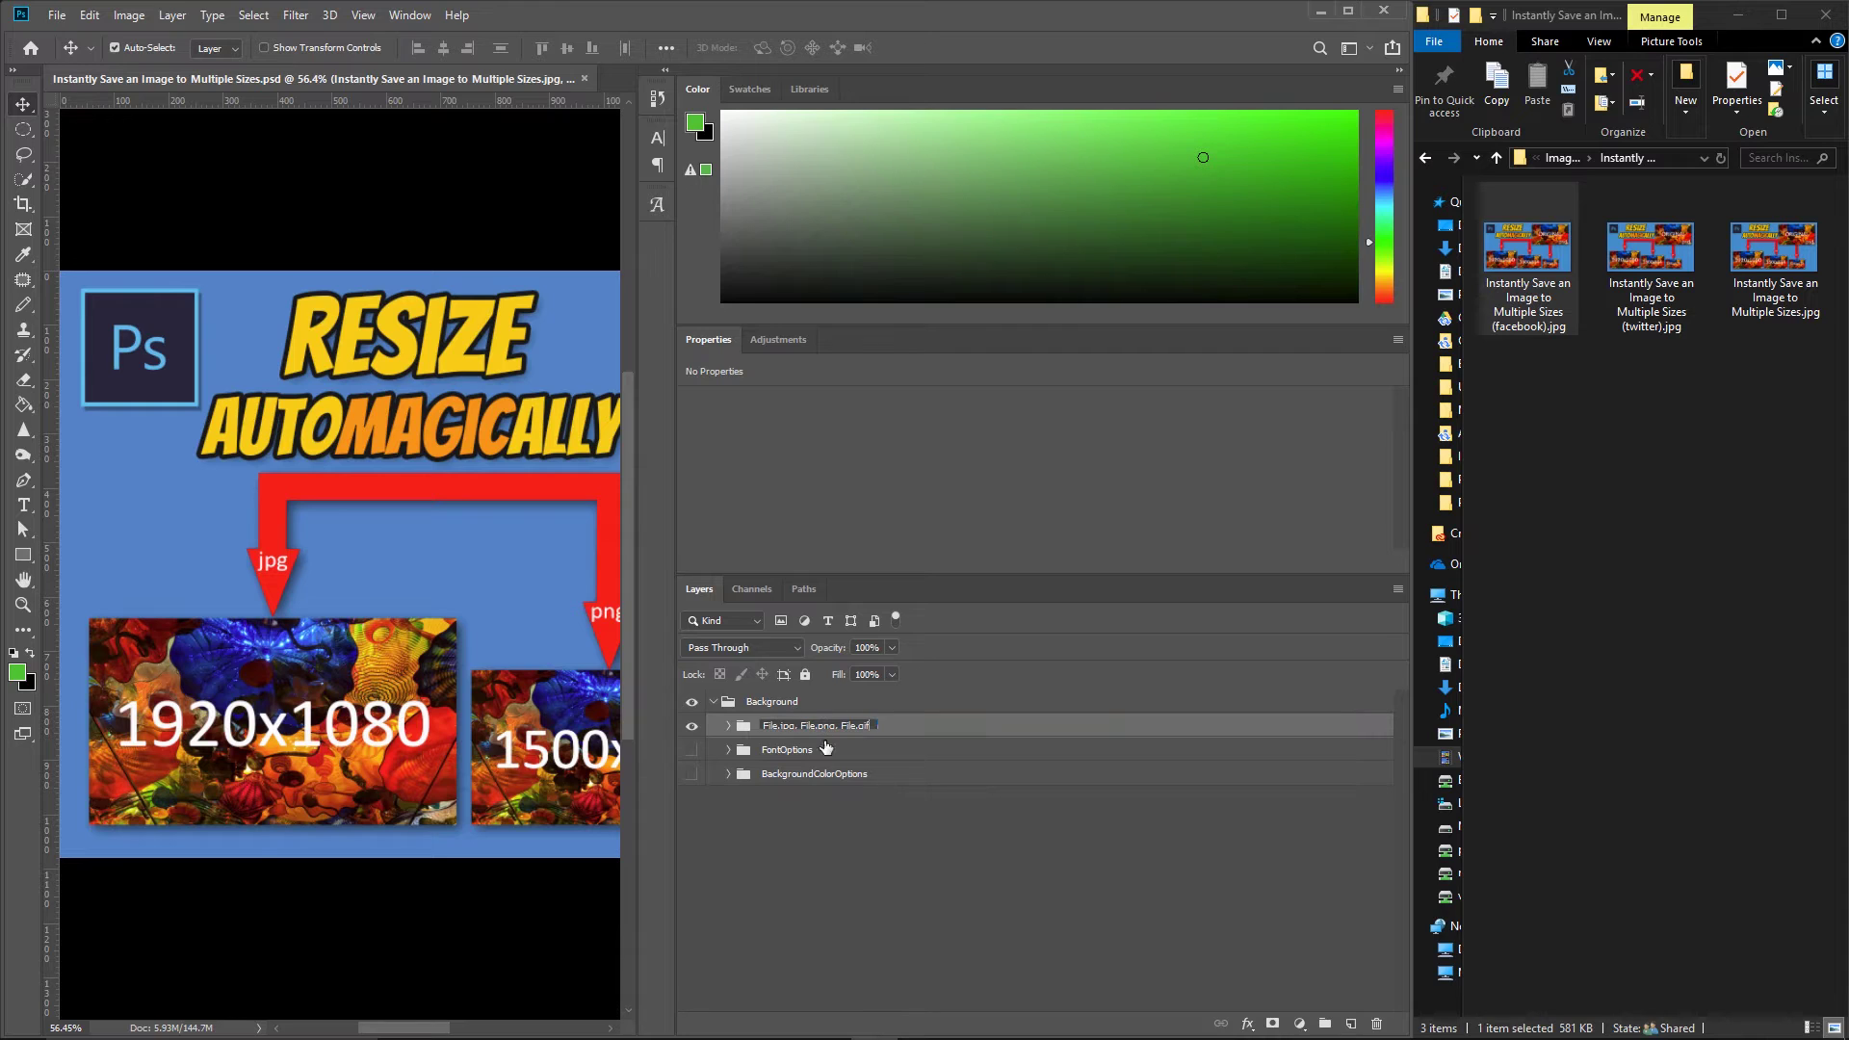
left_click(849, 866)
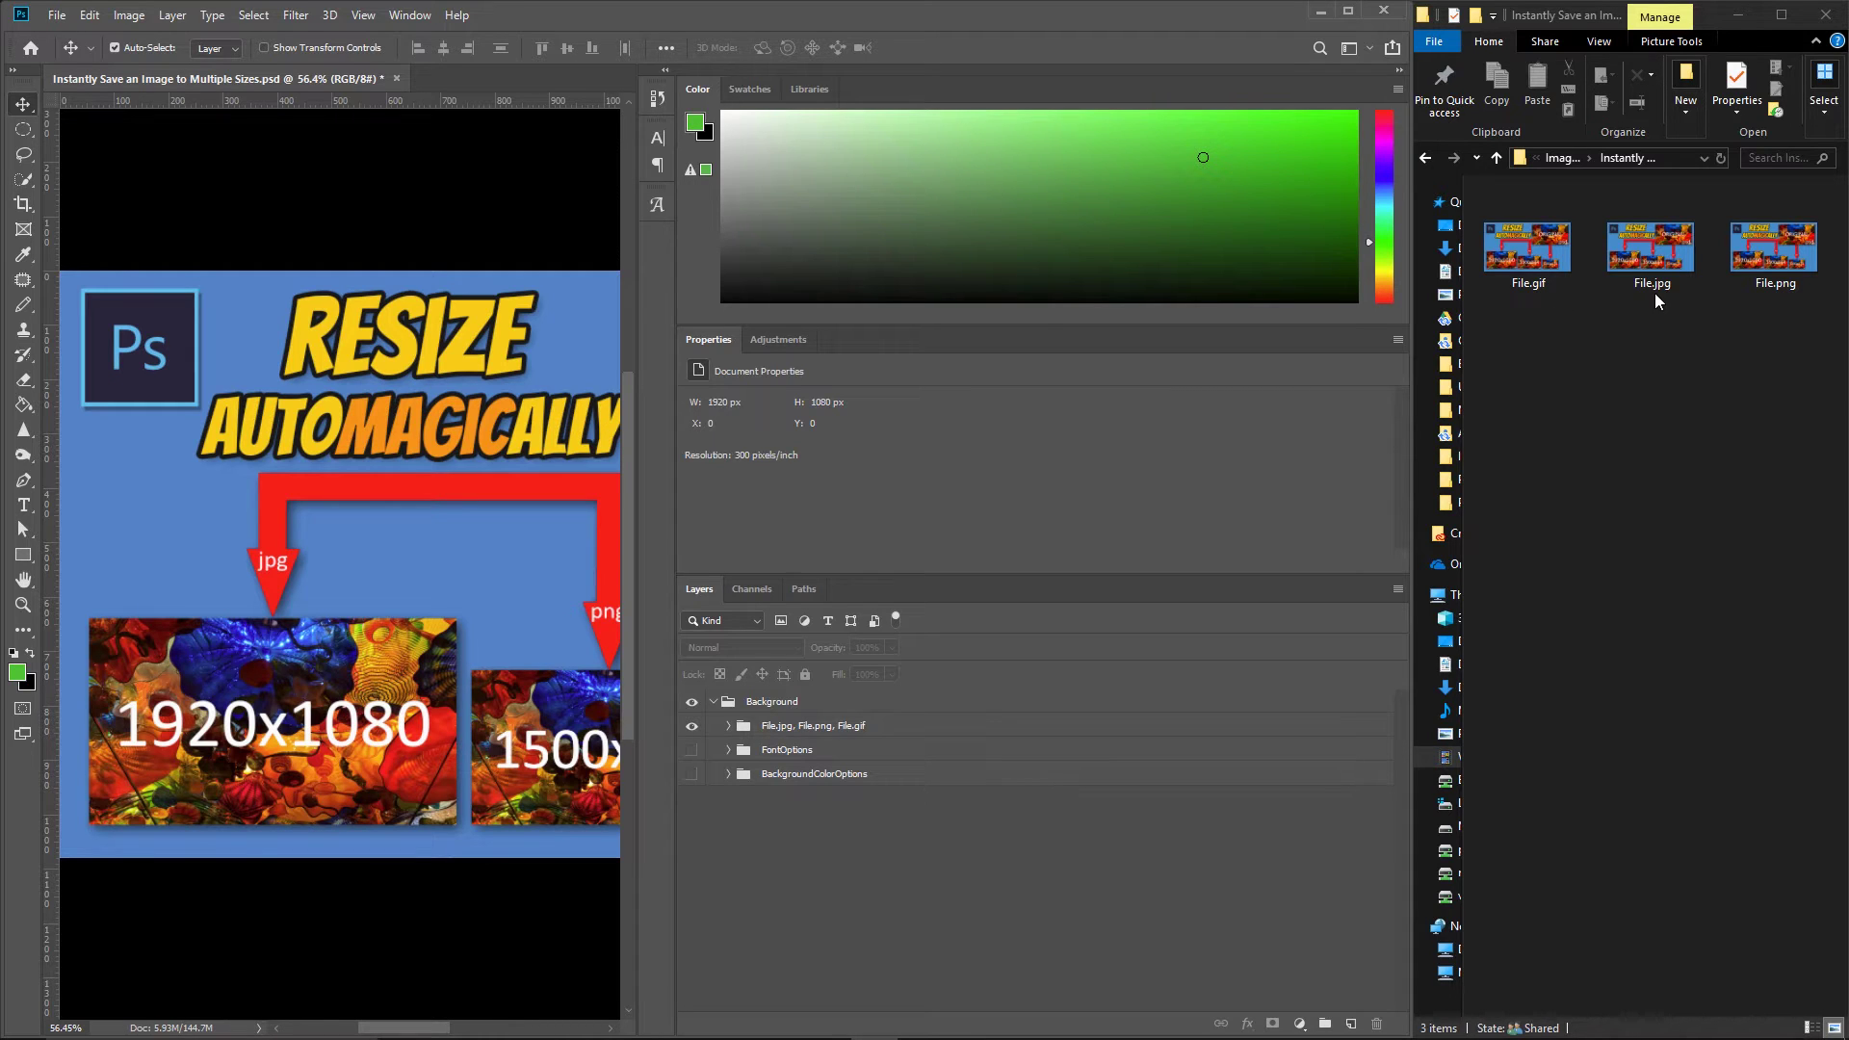
Step: Open the generated File.gif in Photos and step through File.jpg and File.png
left_click(1515, 258)
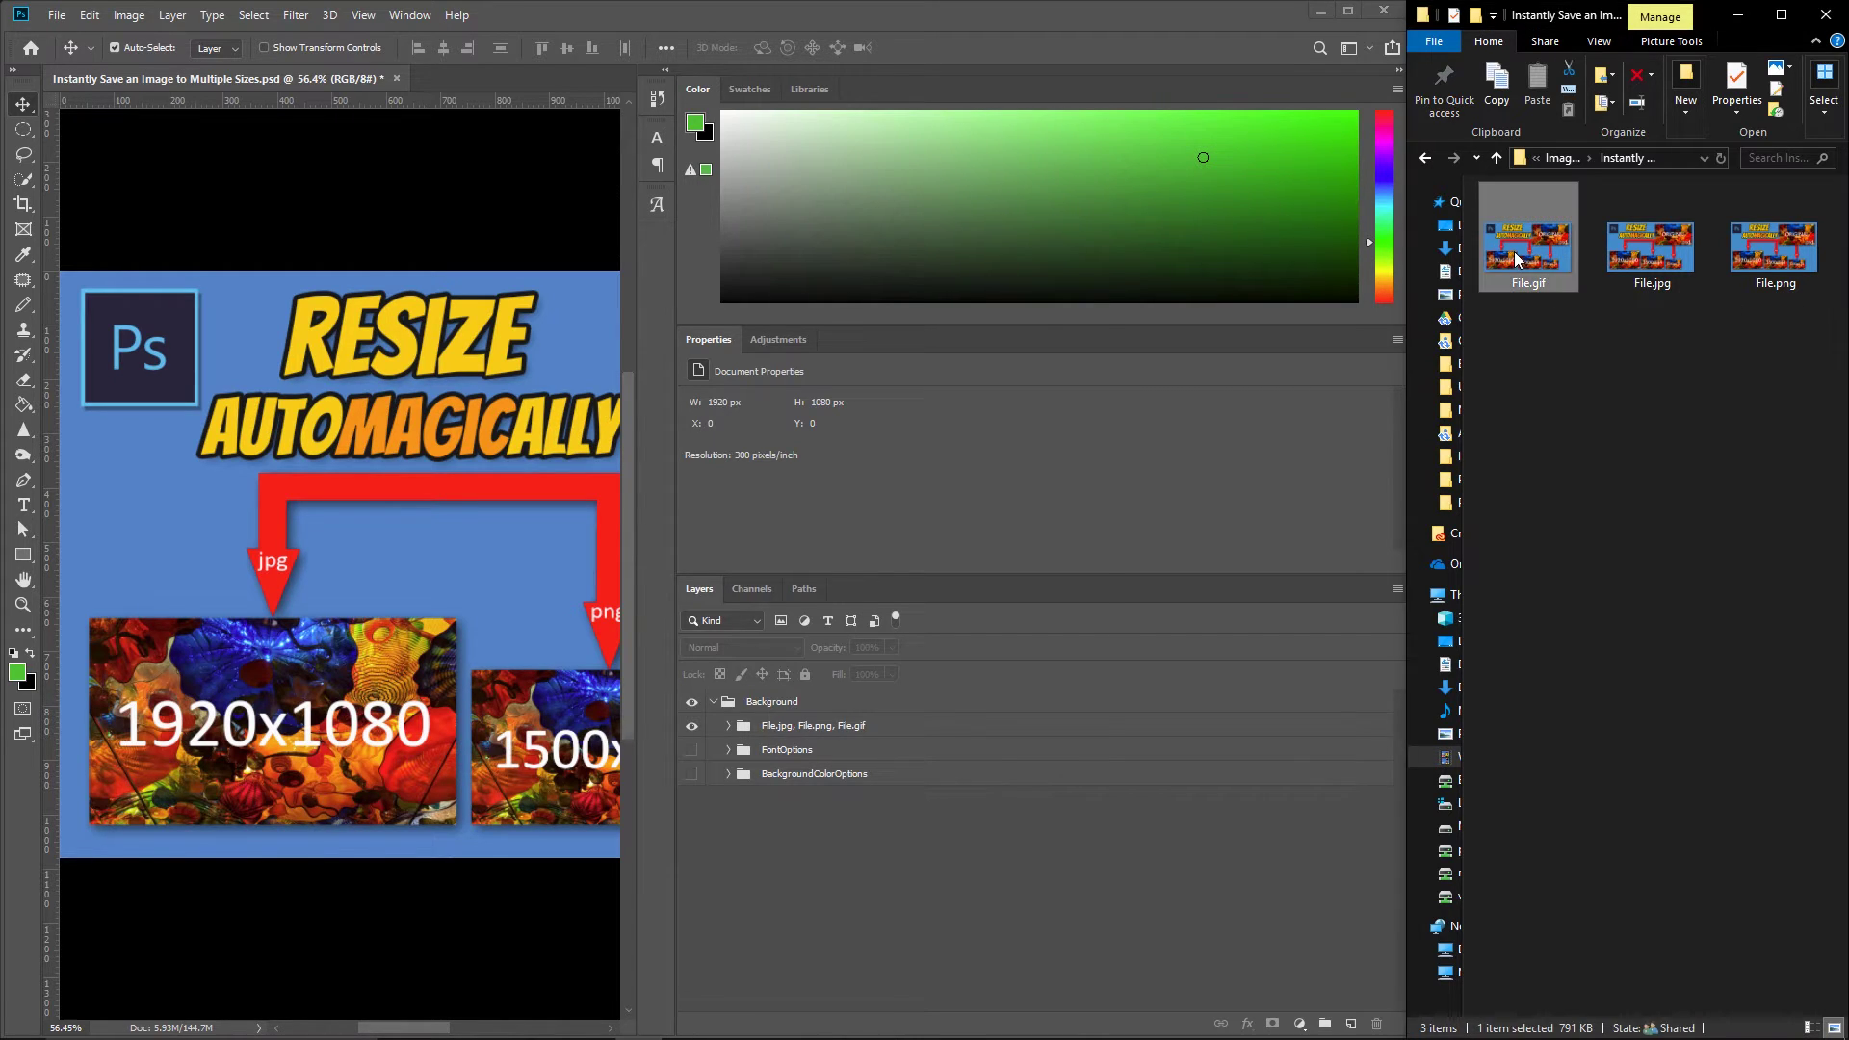
double_click(1514, 258)
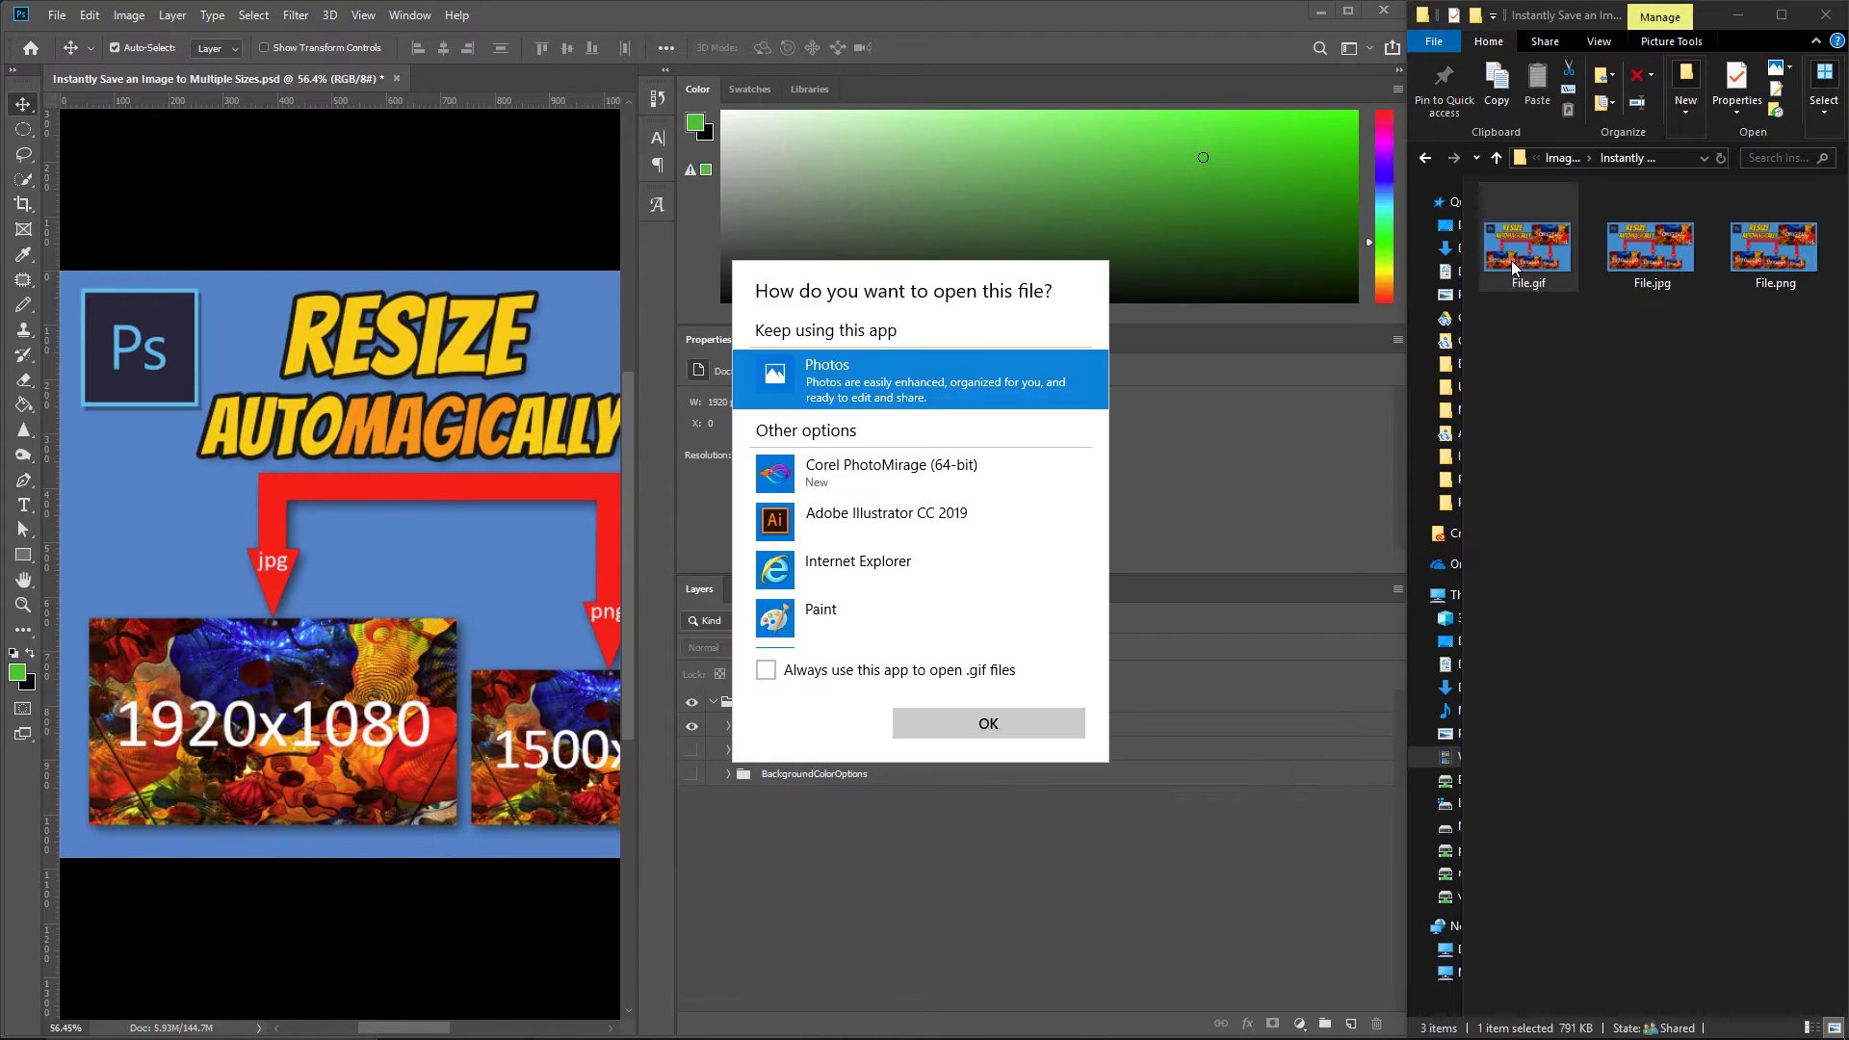
left_click(1009, 746)
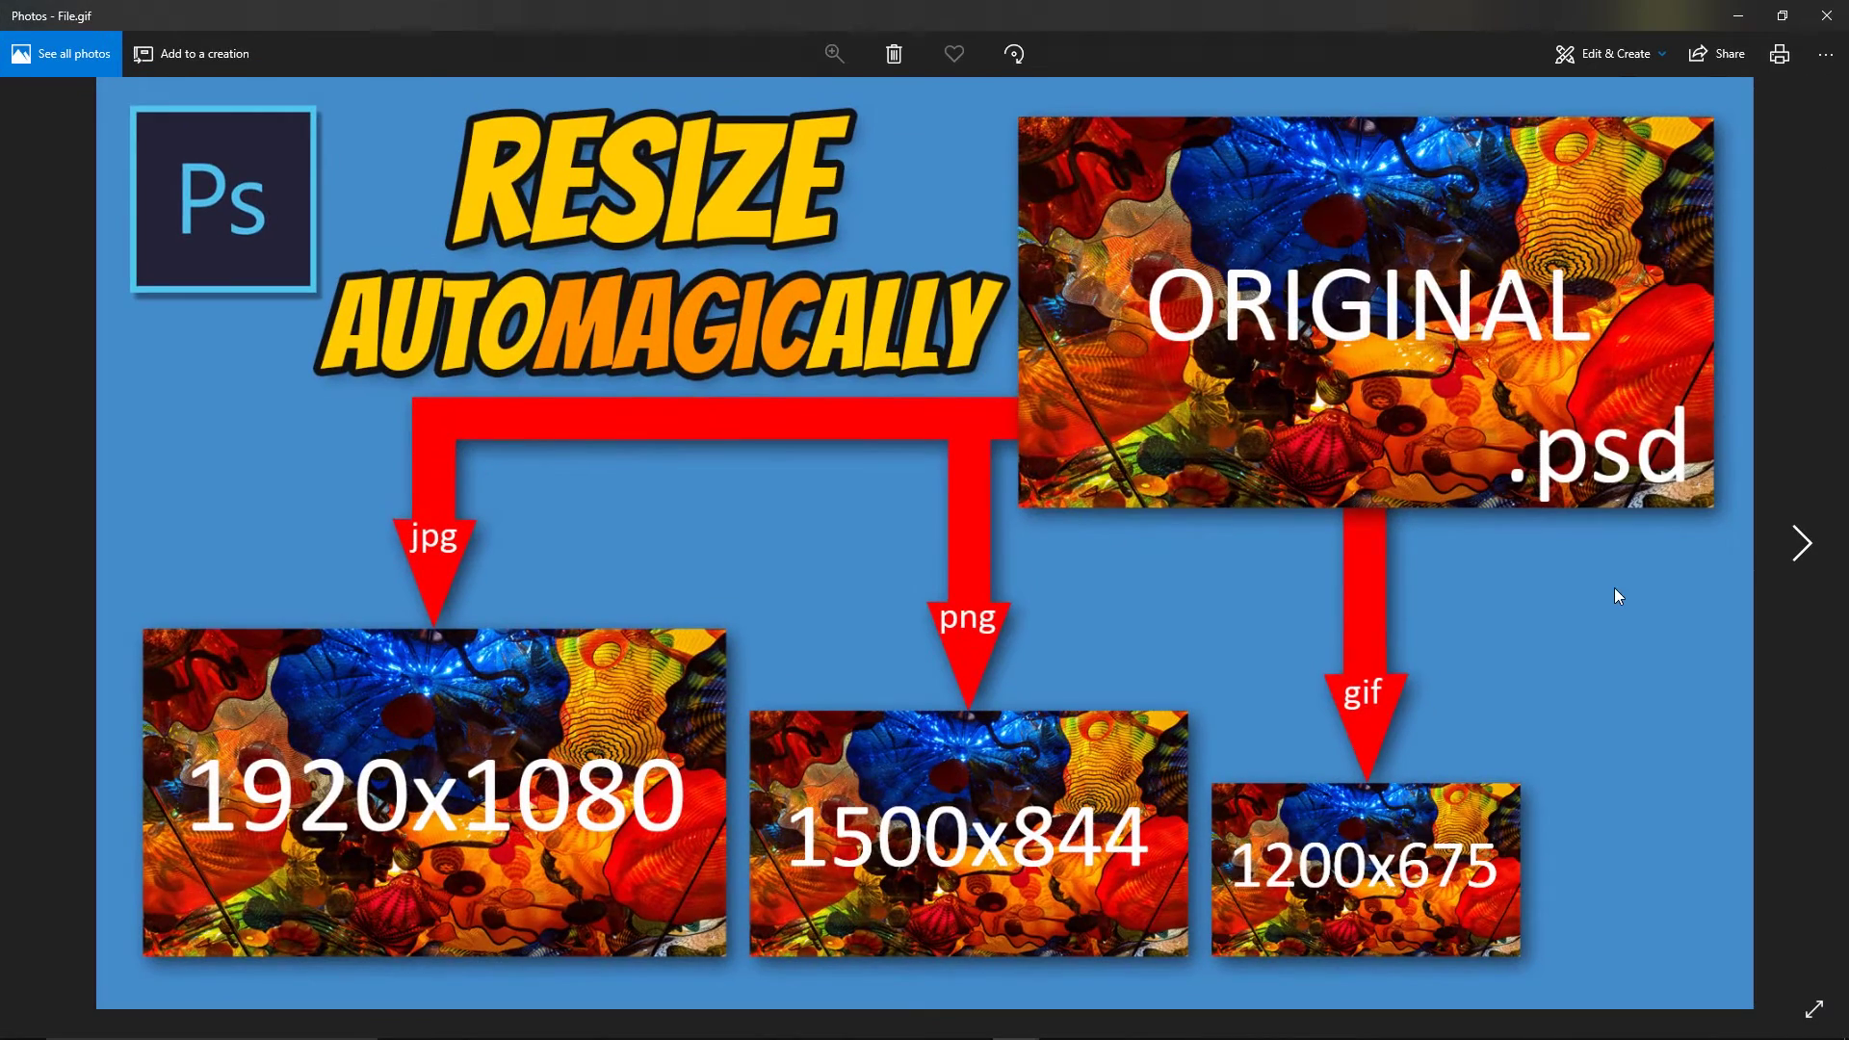
left_click(1801, 545)
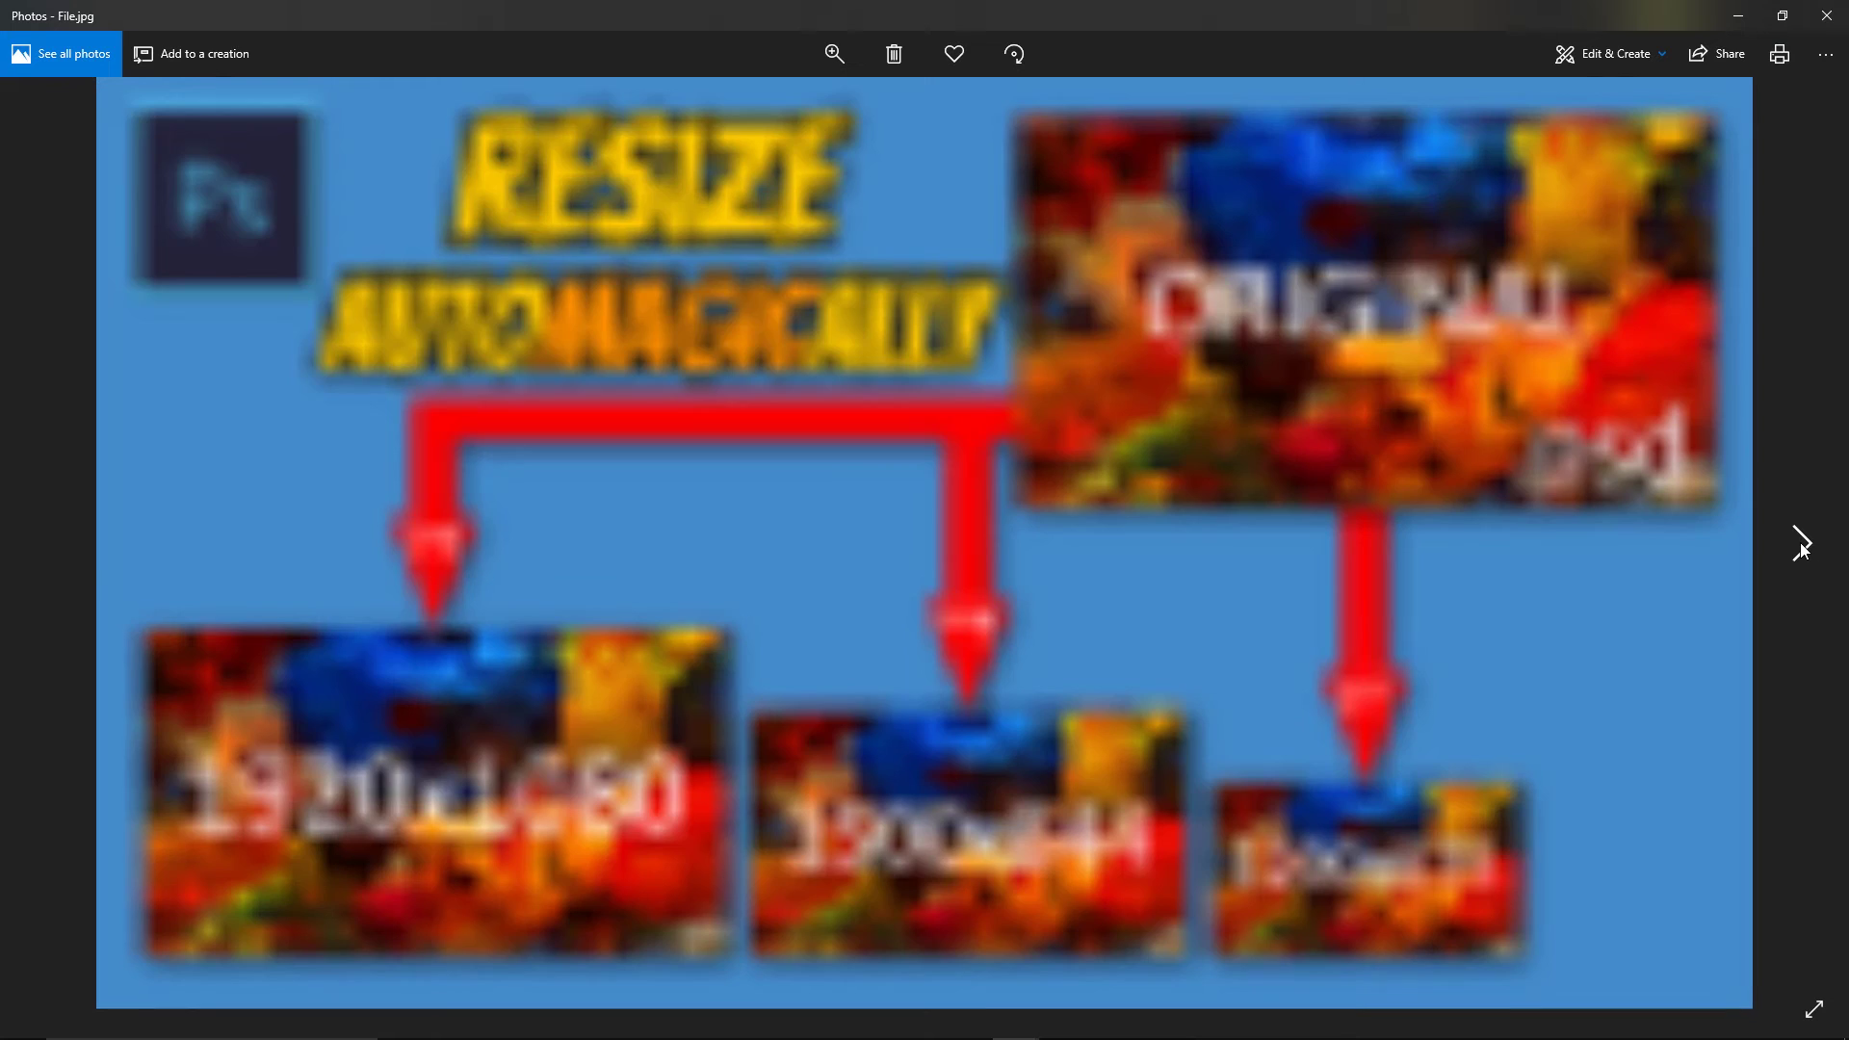
left_click(1802, 548)
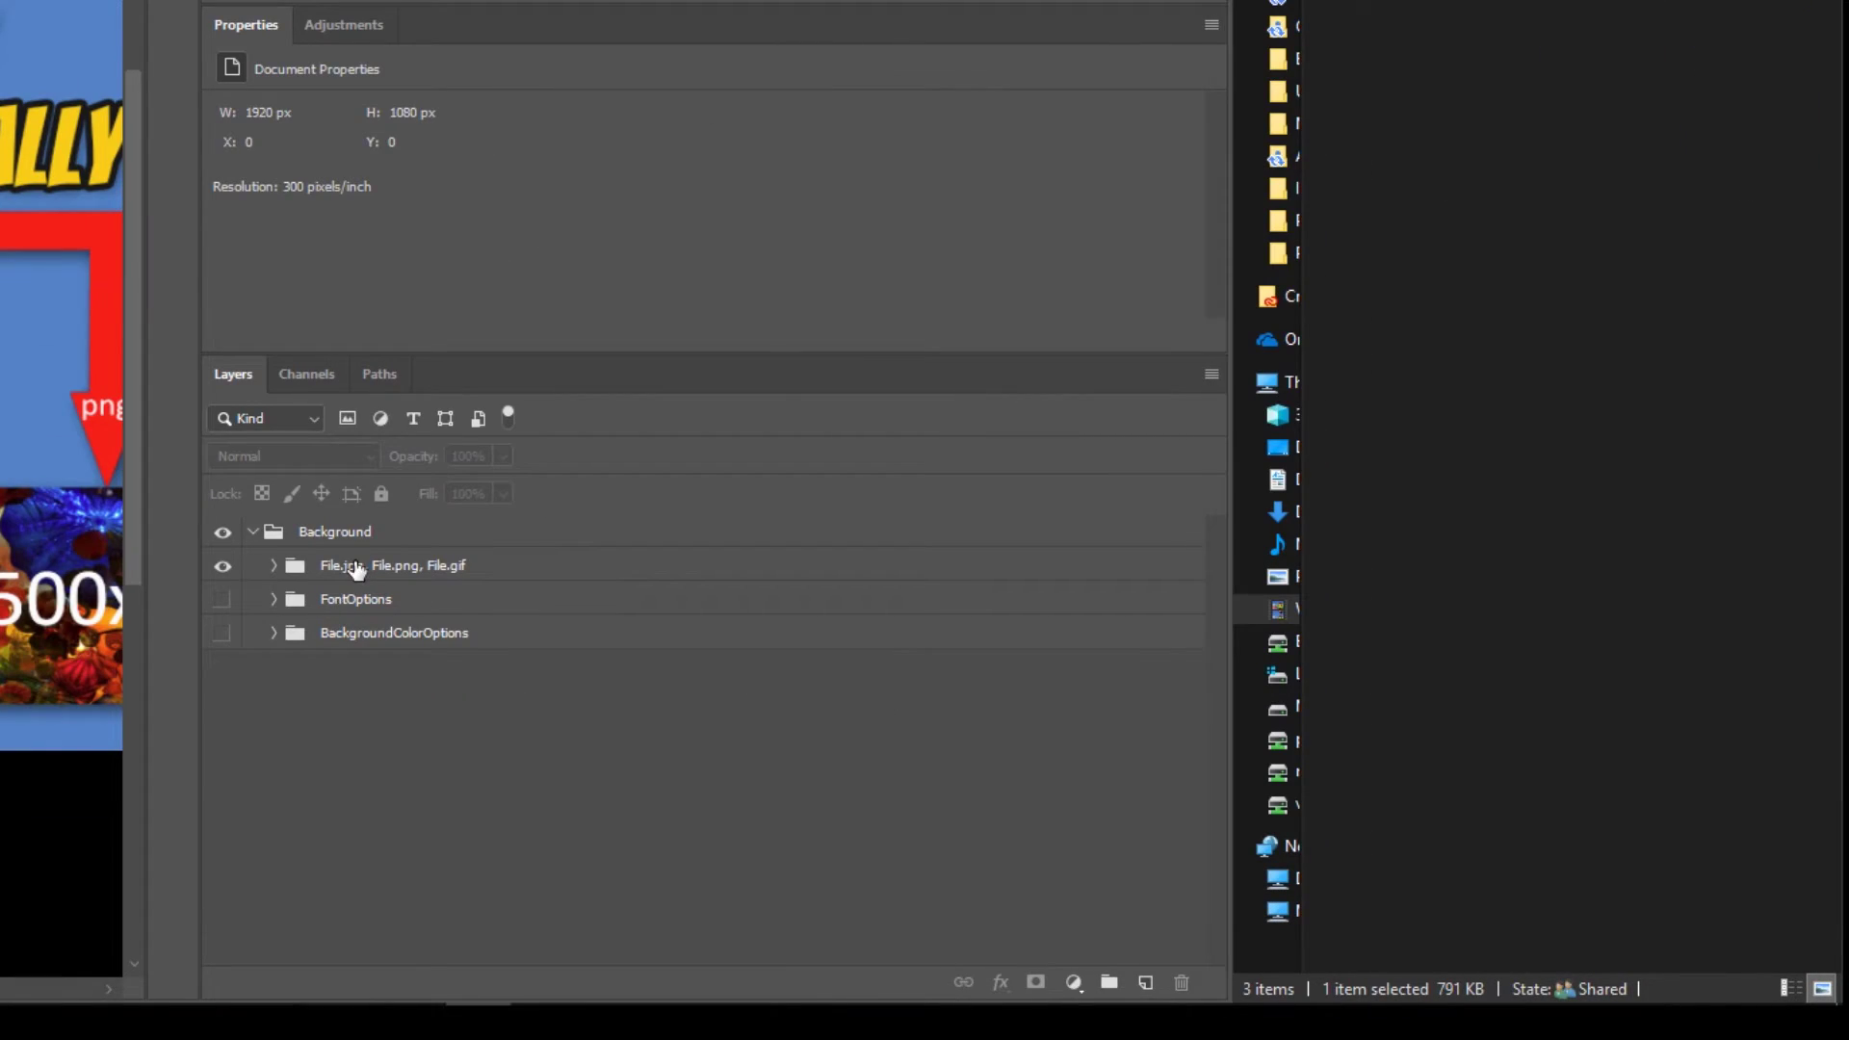
Step: Paste 'File1.jpg, 1000x500 File2.png, 500x250 File3.gif' as the group name, then select File1.jpg in the folder
double_click(355, 565)
type("File1.jpg, 1000x500 File2.png, 500x250 File3.gif")
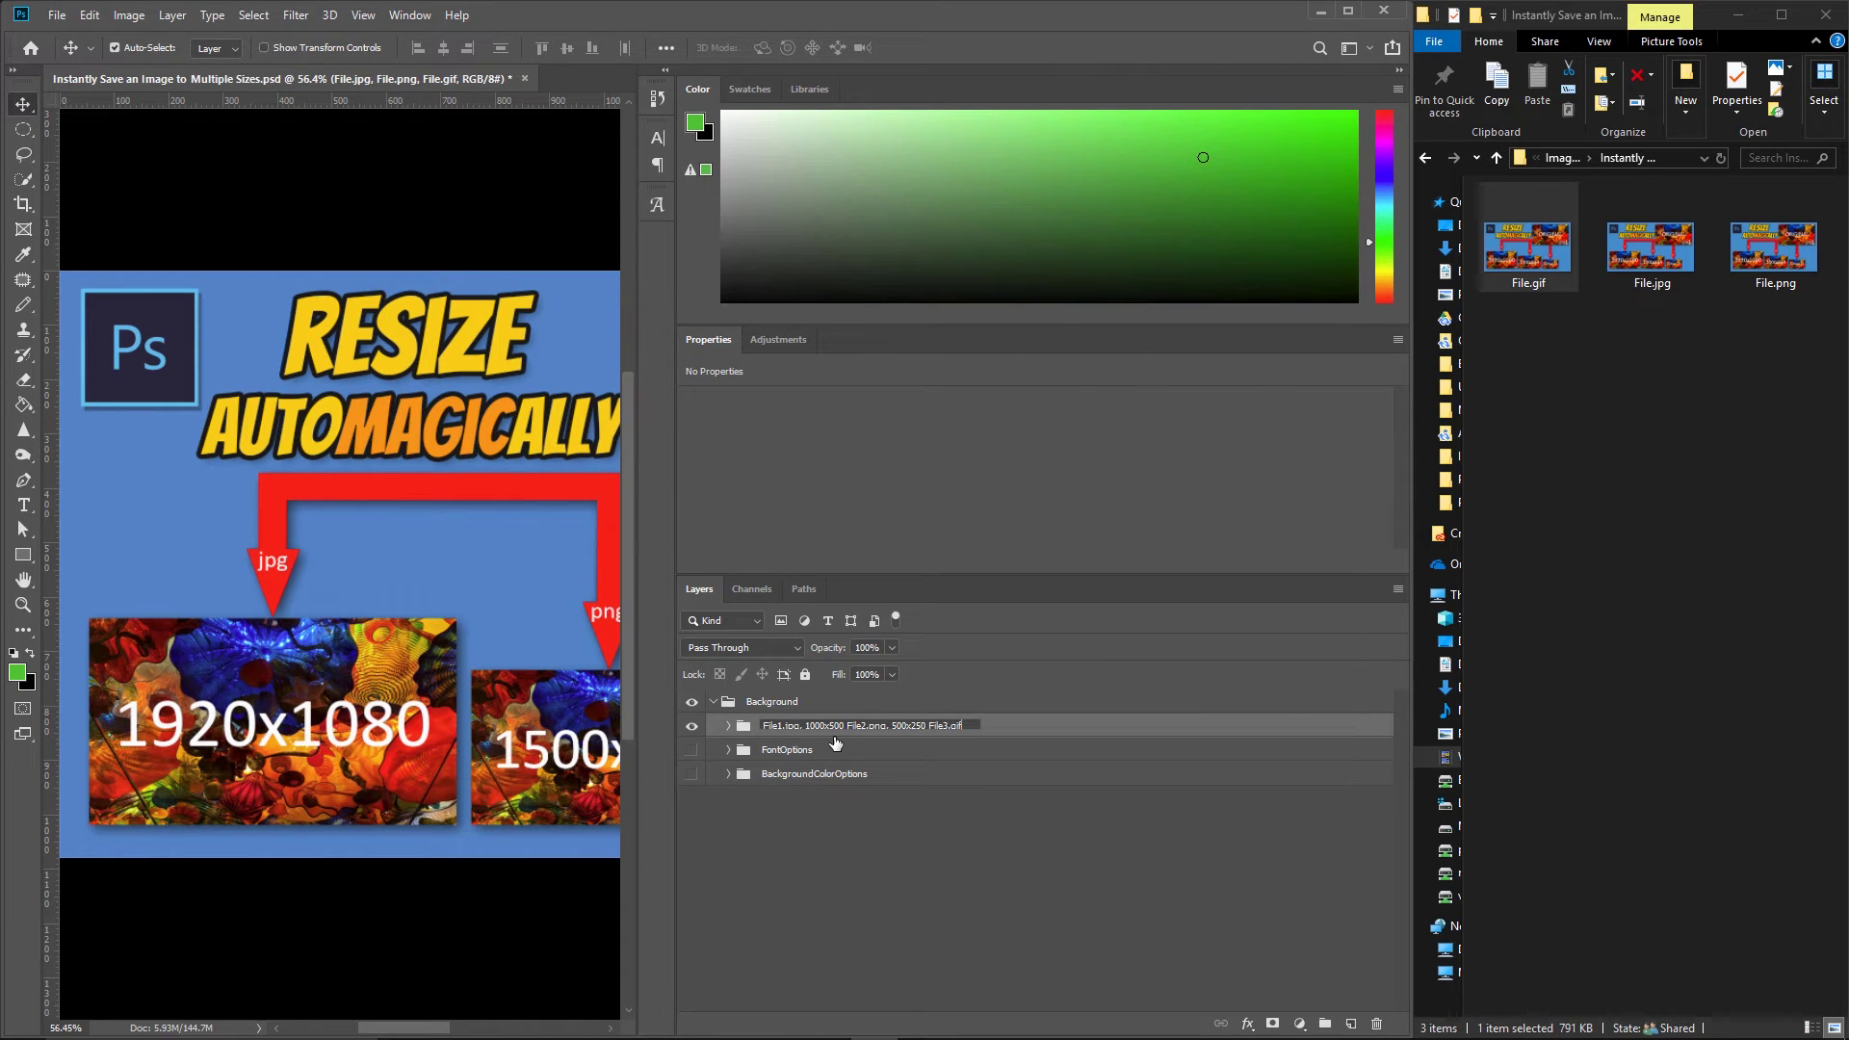
left_click(830, 749)
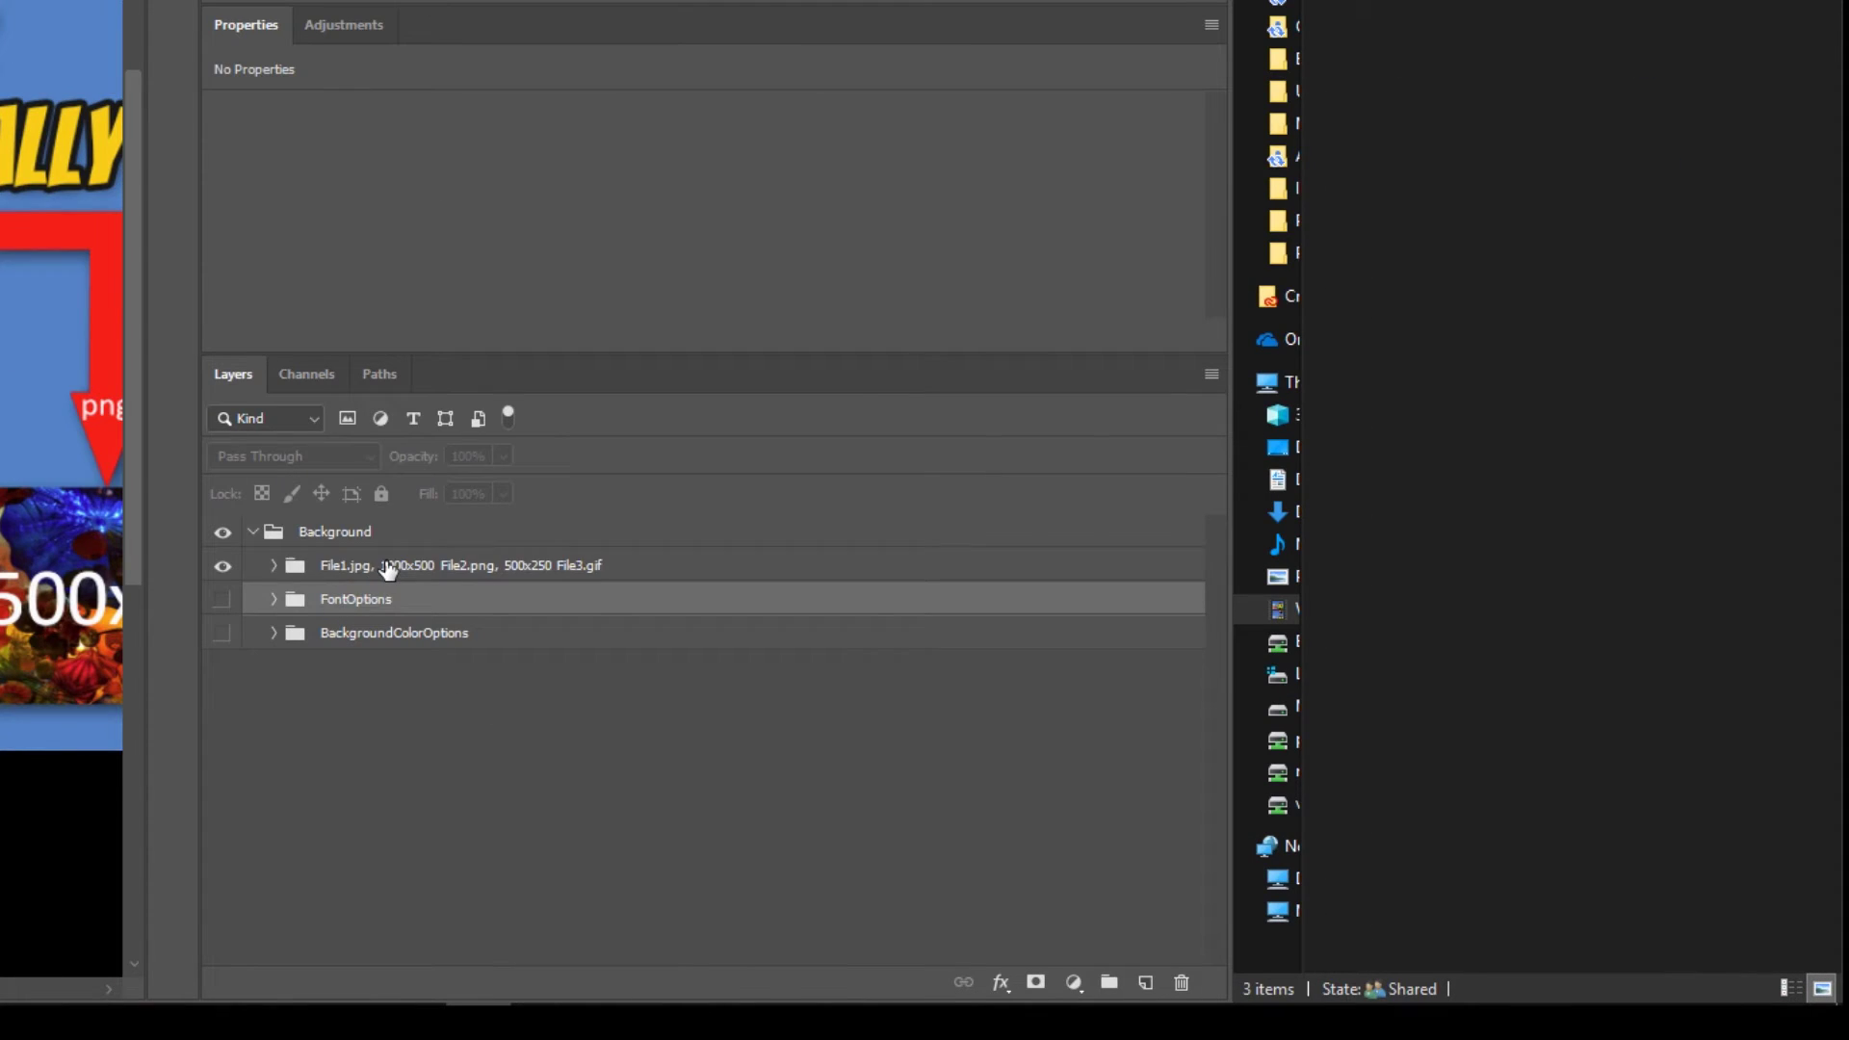
left_click(388, 568)
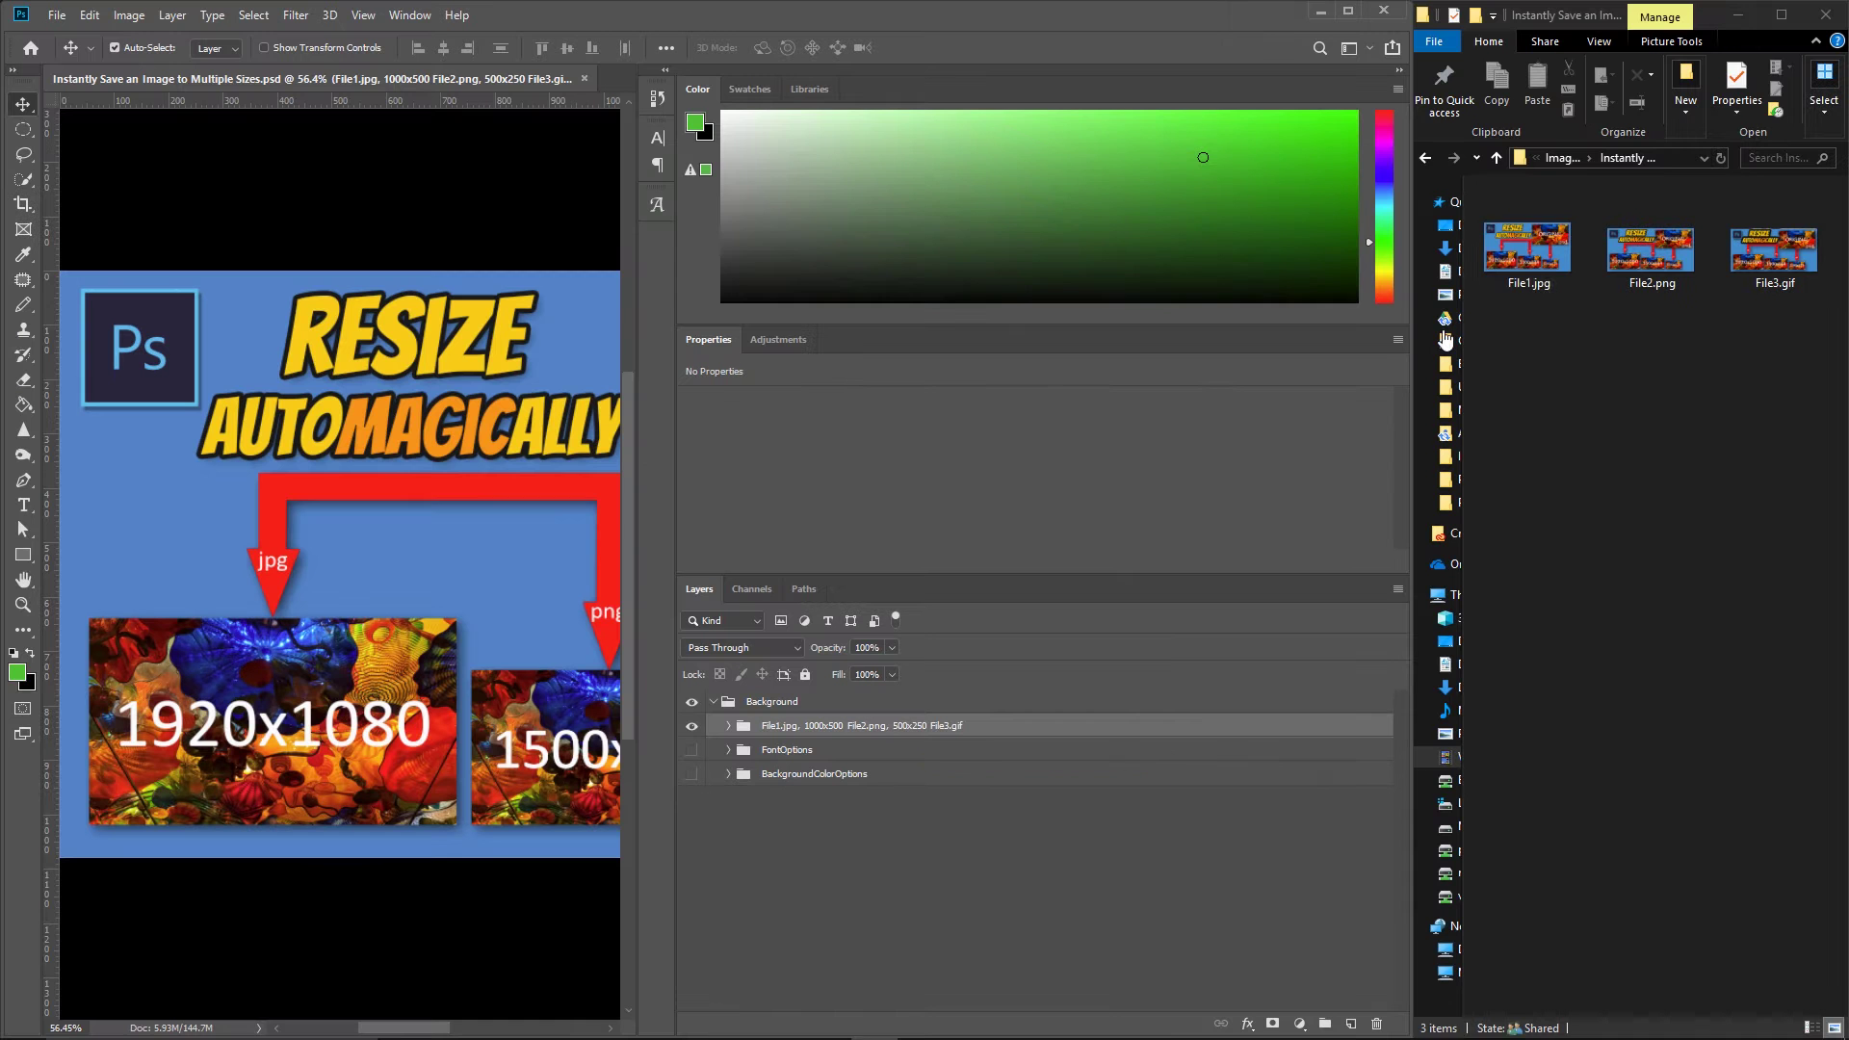
left_click(1533, 258)
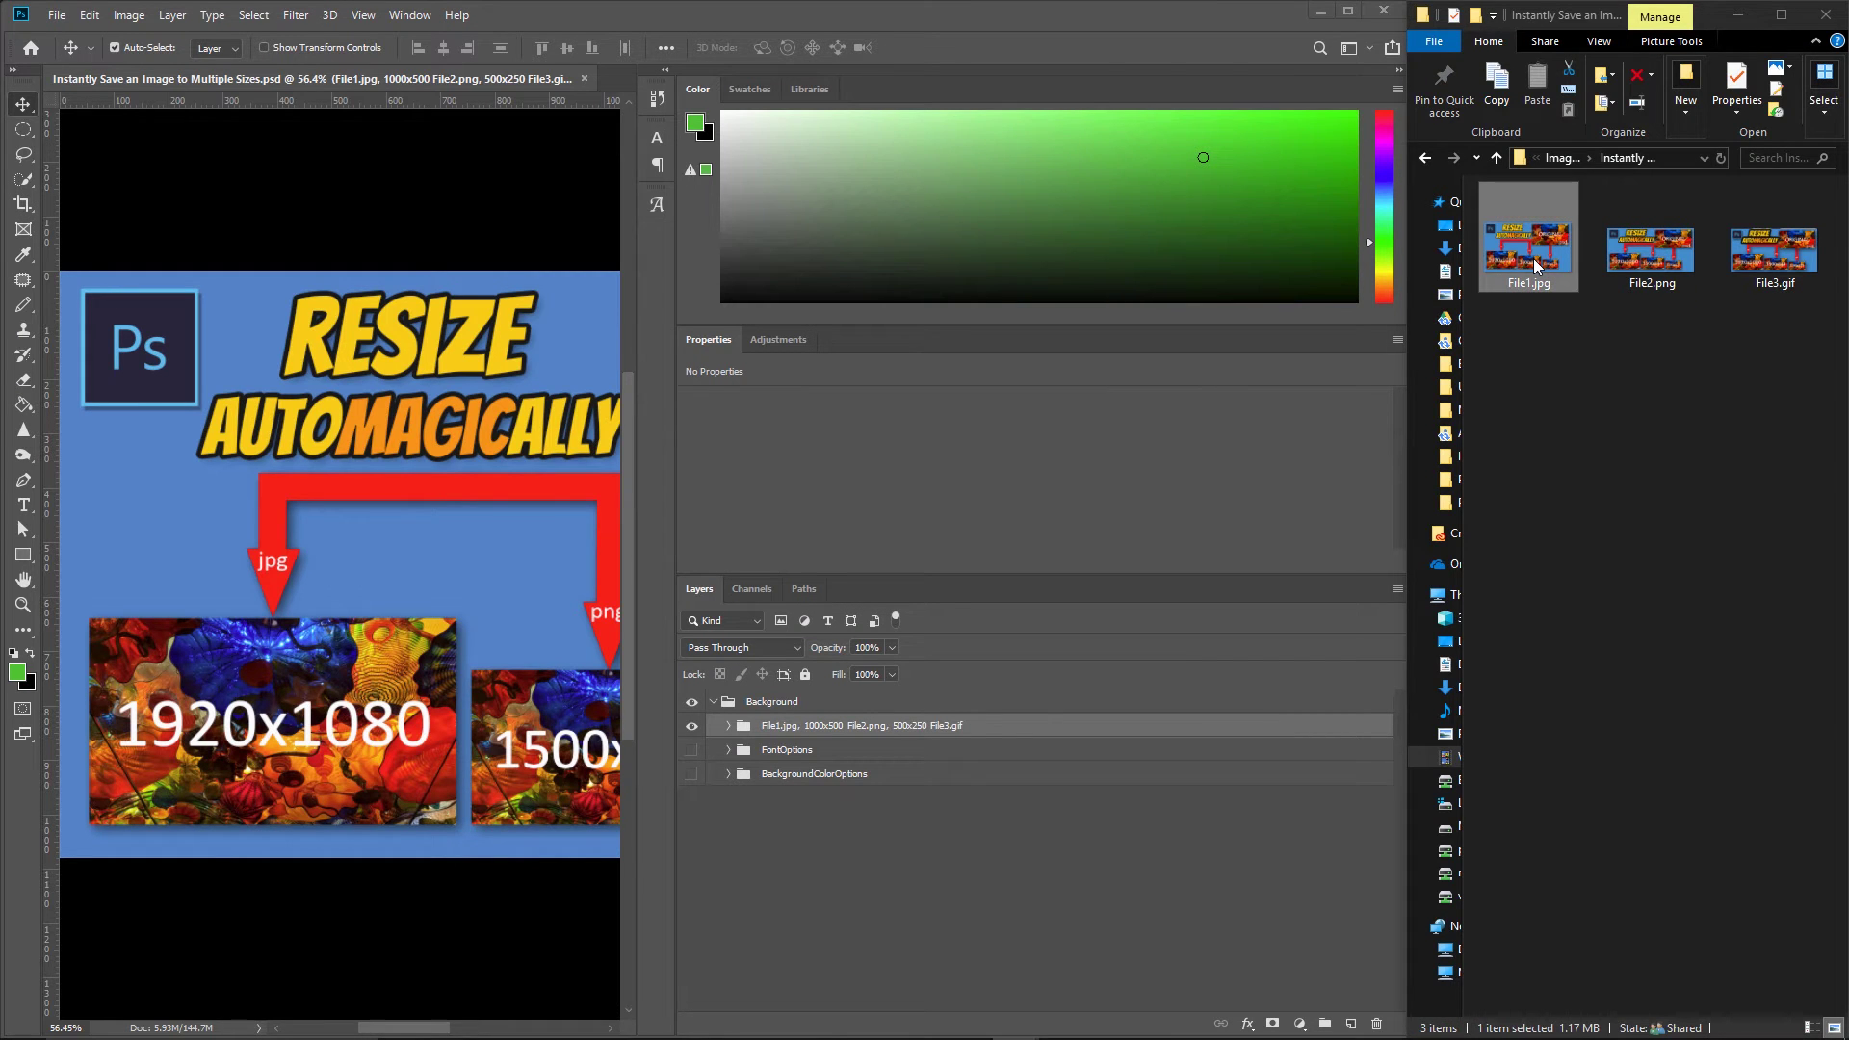
Step: Open File1.jpg in Photos and read its File info size, then File2's and File3's
double_click(1531, 255)
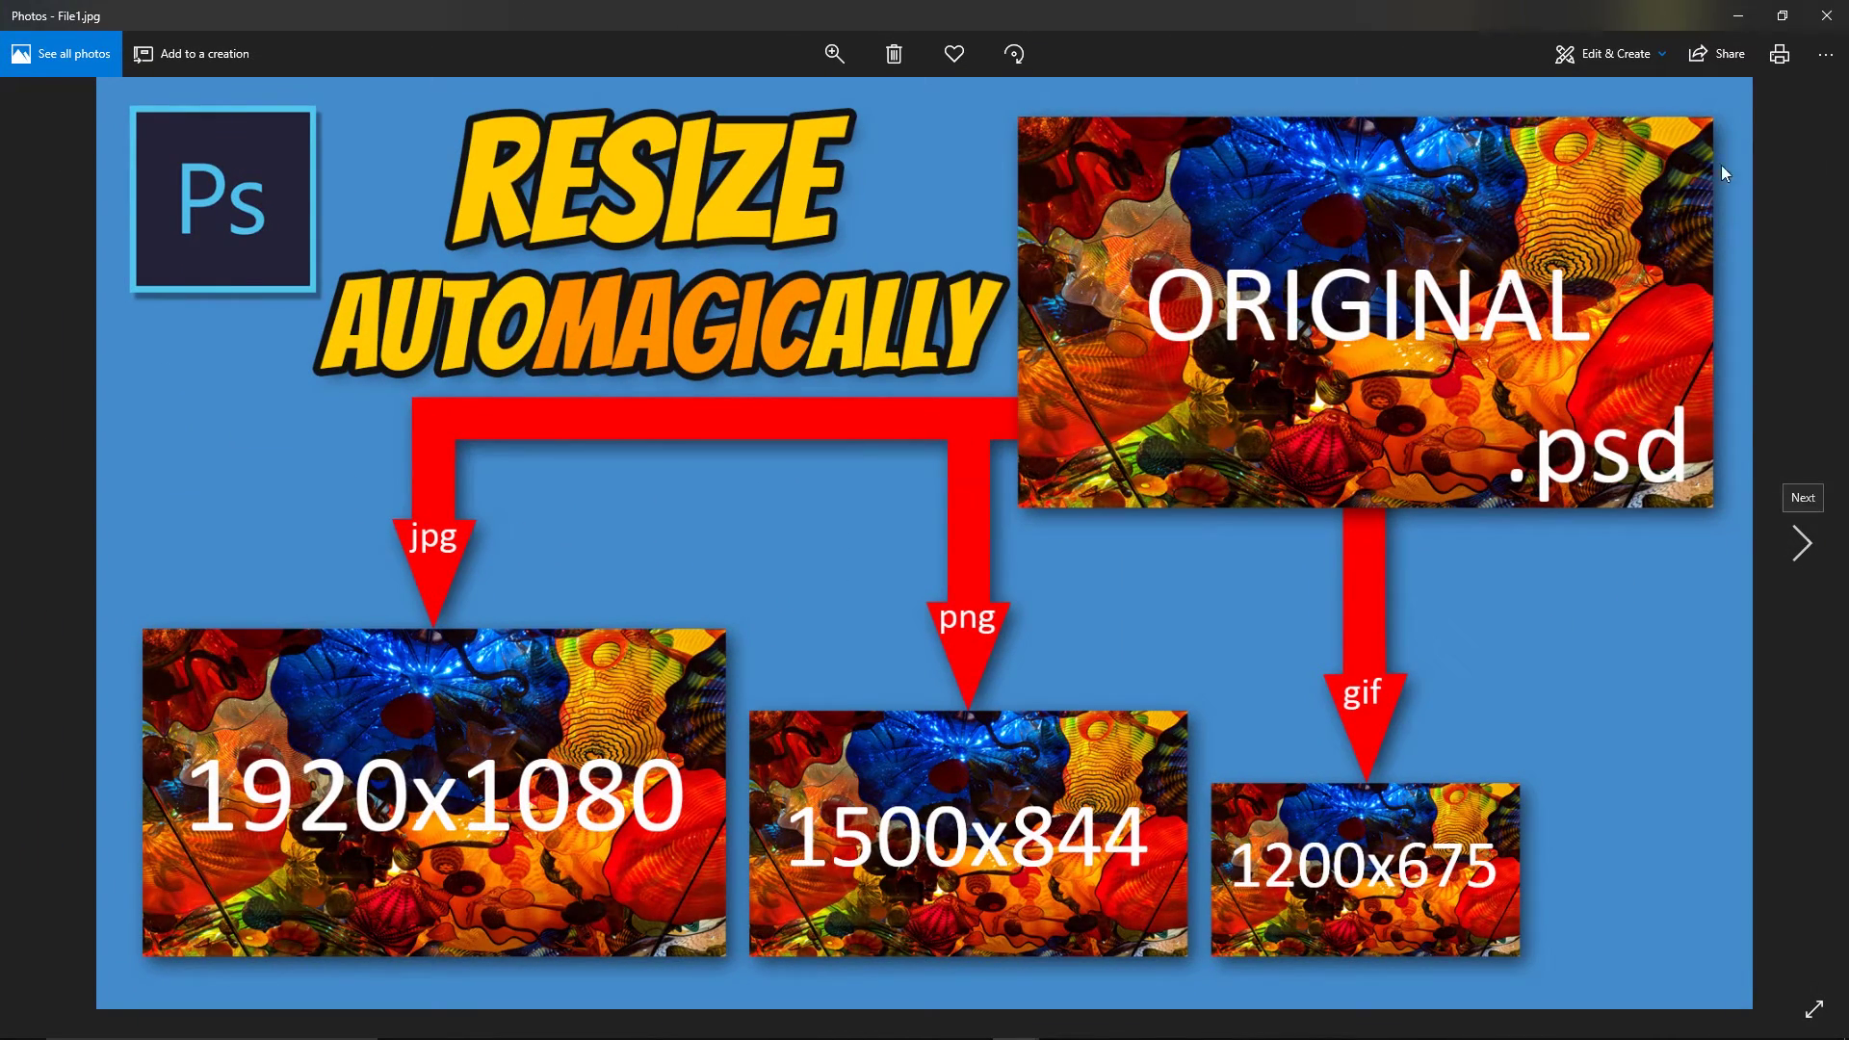
left_click(1825, 54)
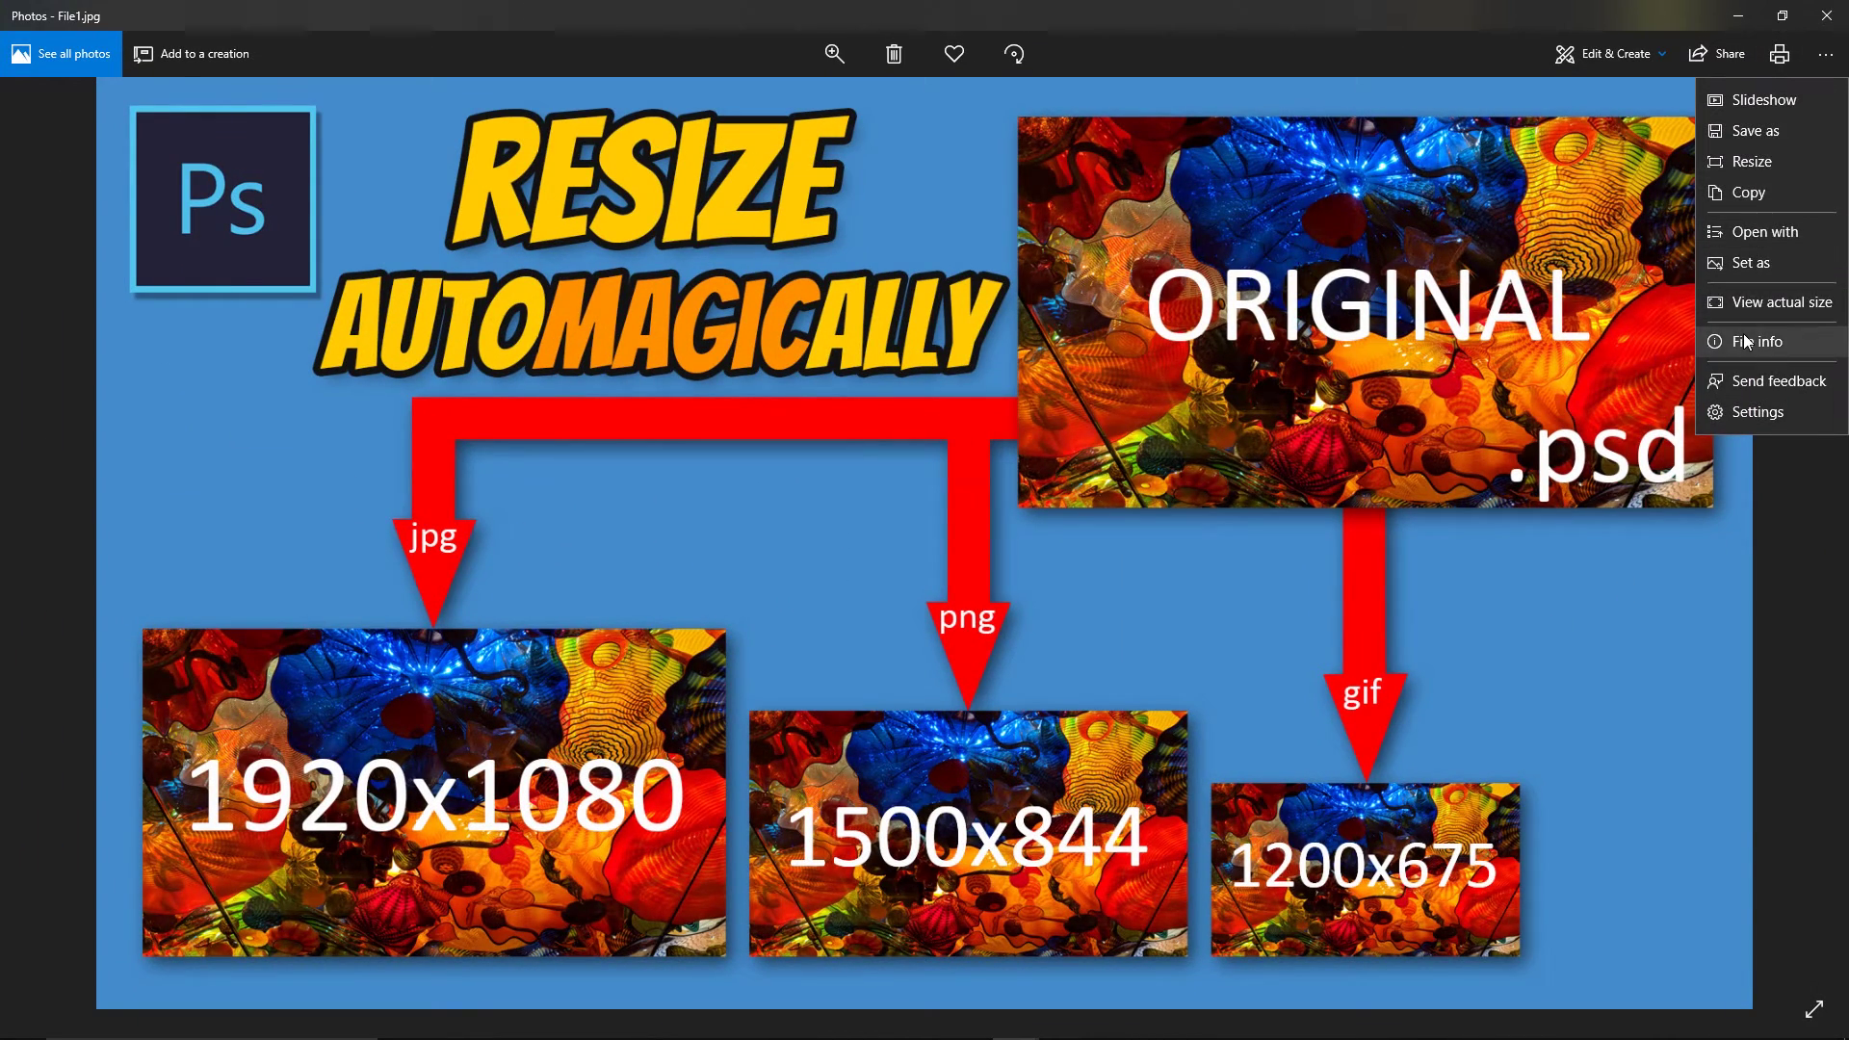
left_click(1745, 329)
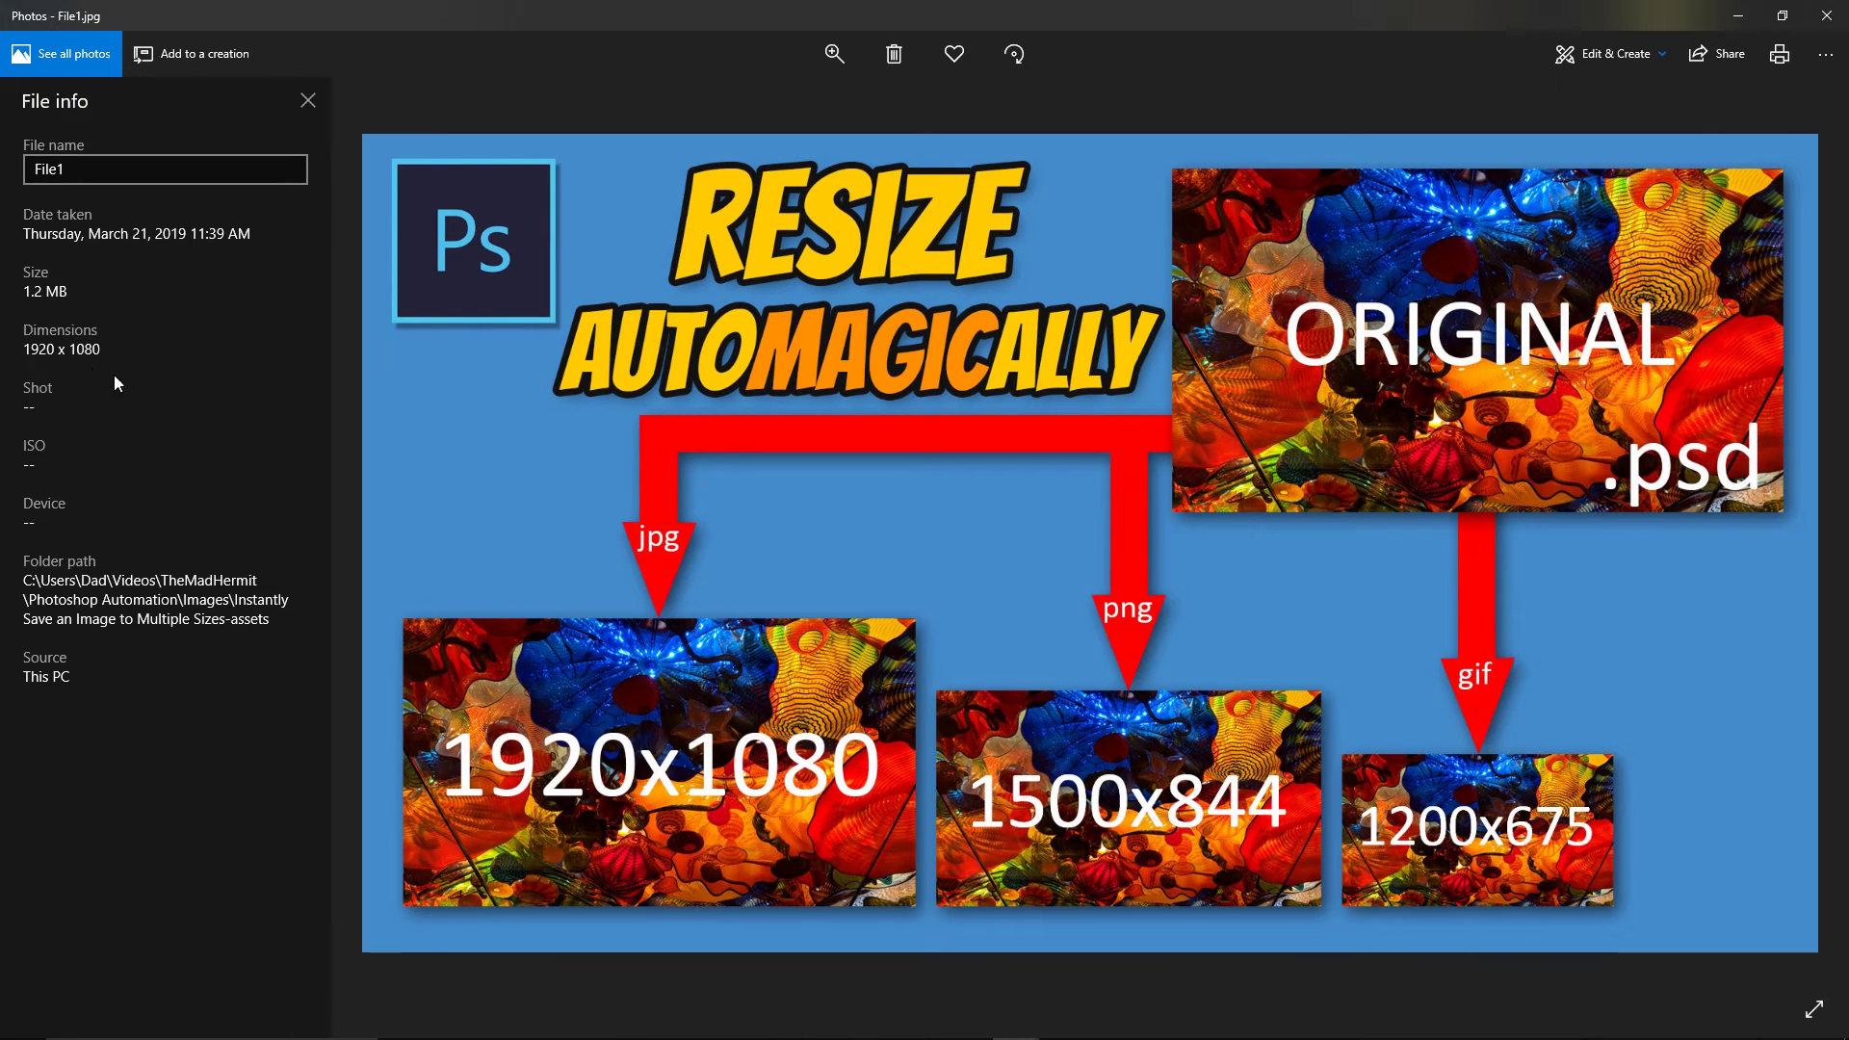
left_click(1800, 543)
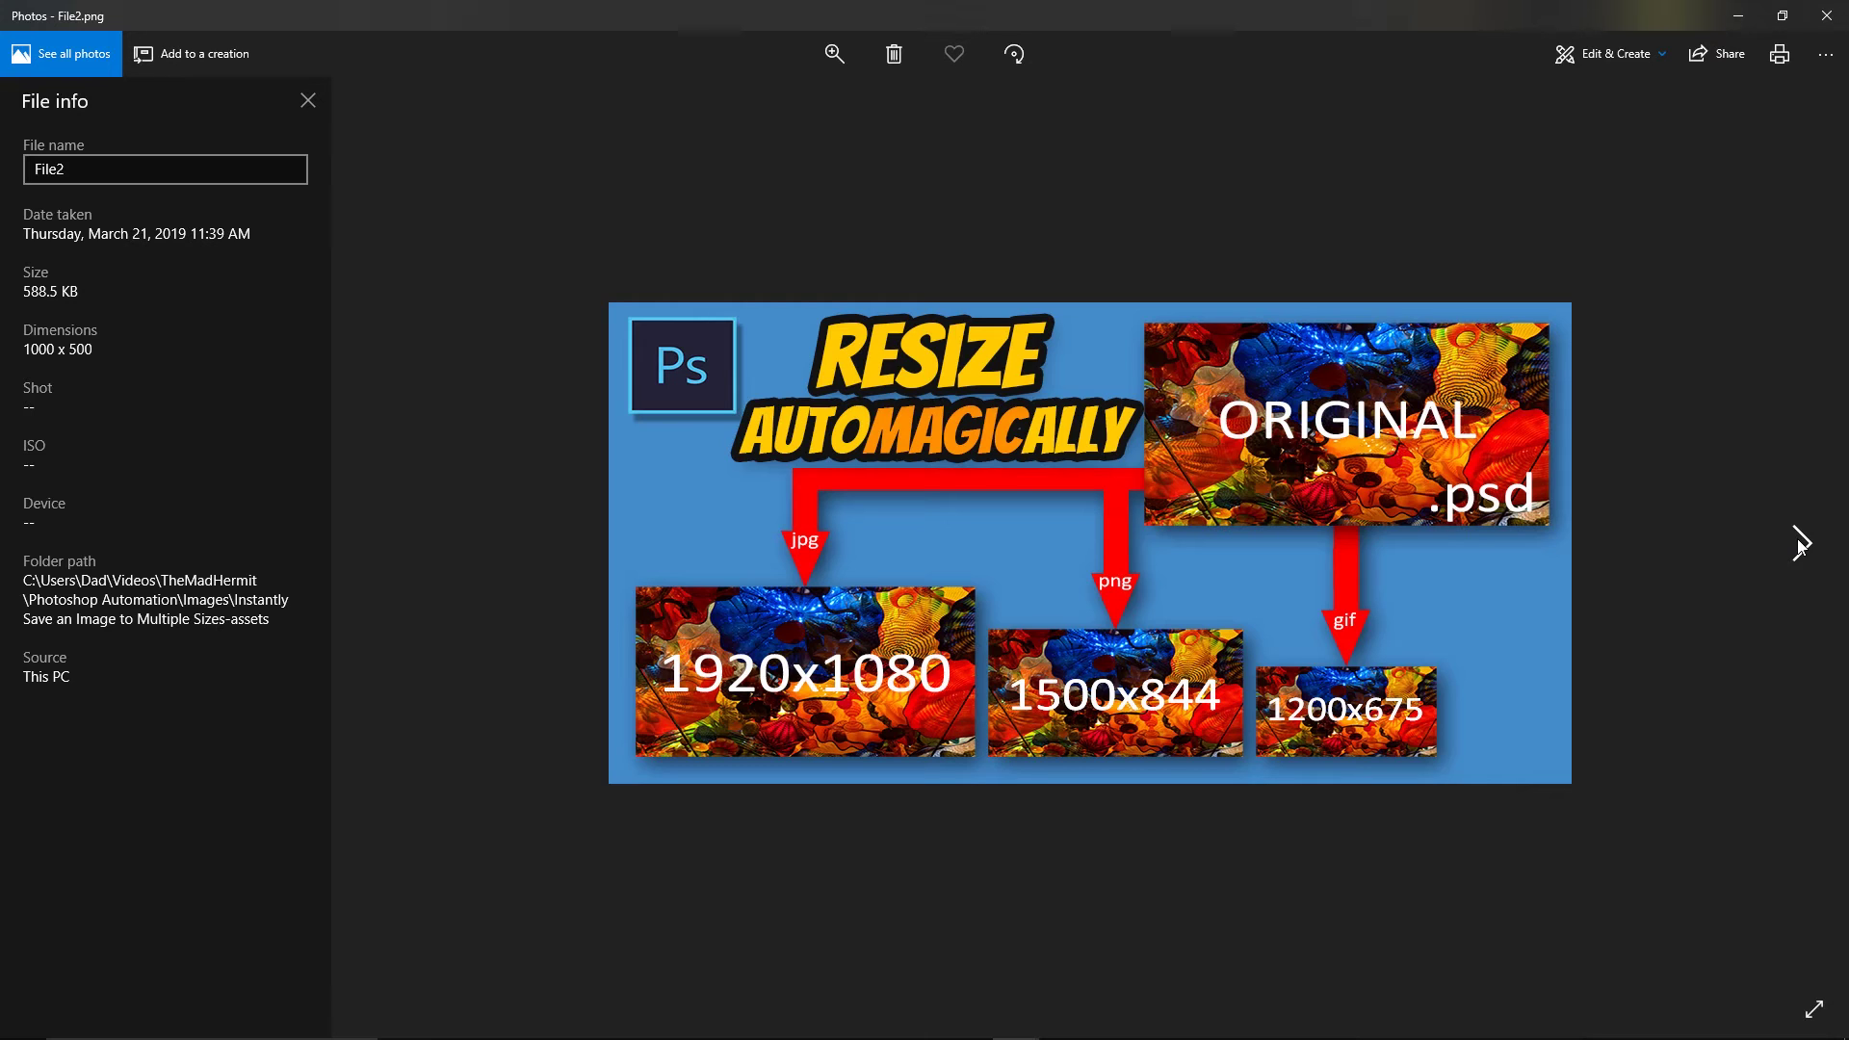
left_click(1799, 545)
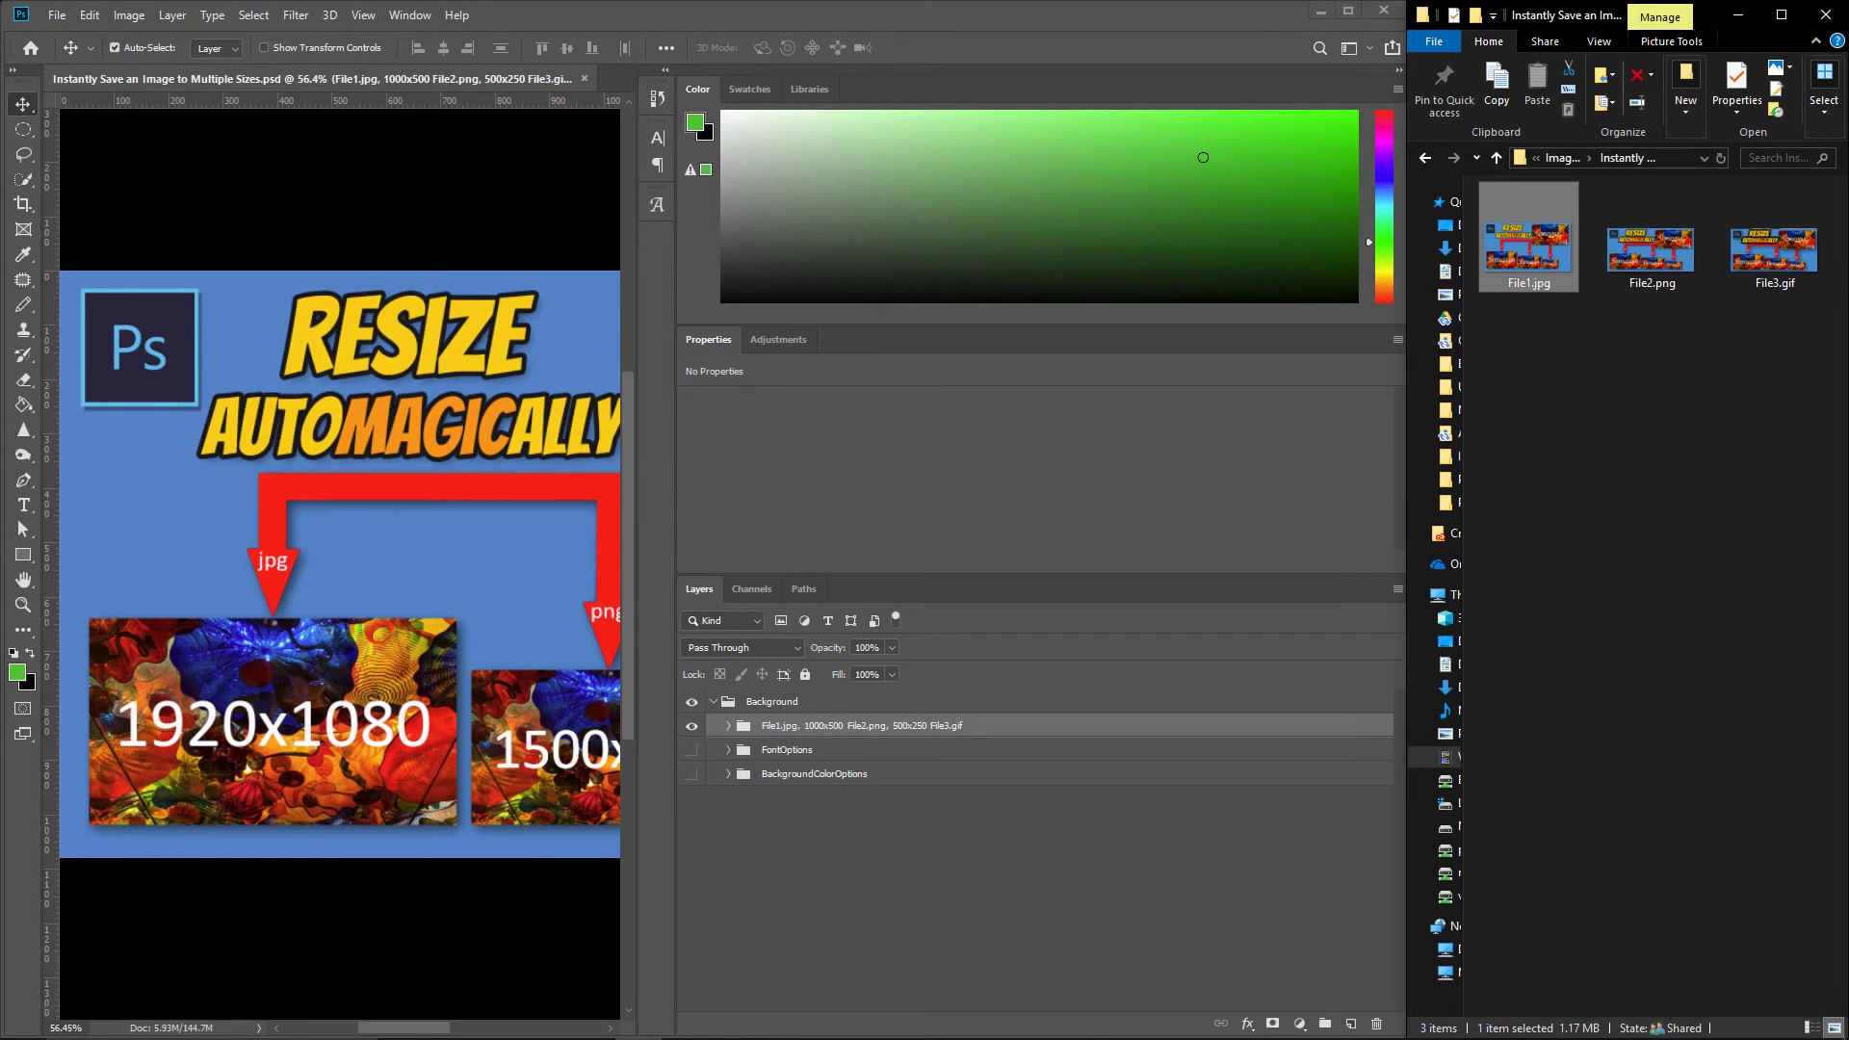
Step: In the Sublime Text notes, correct the quality range '1&-100%' to '1%-100%'
key("alt+Tab")
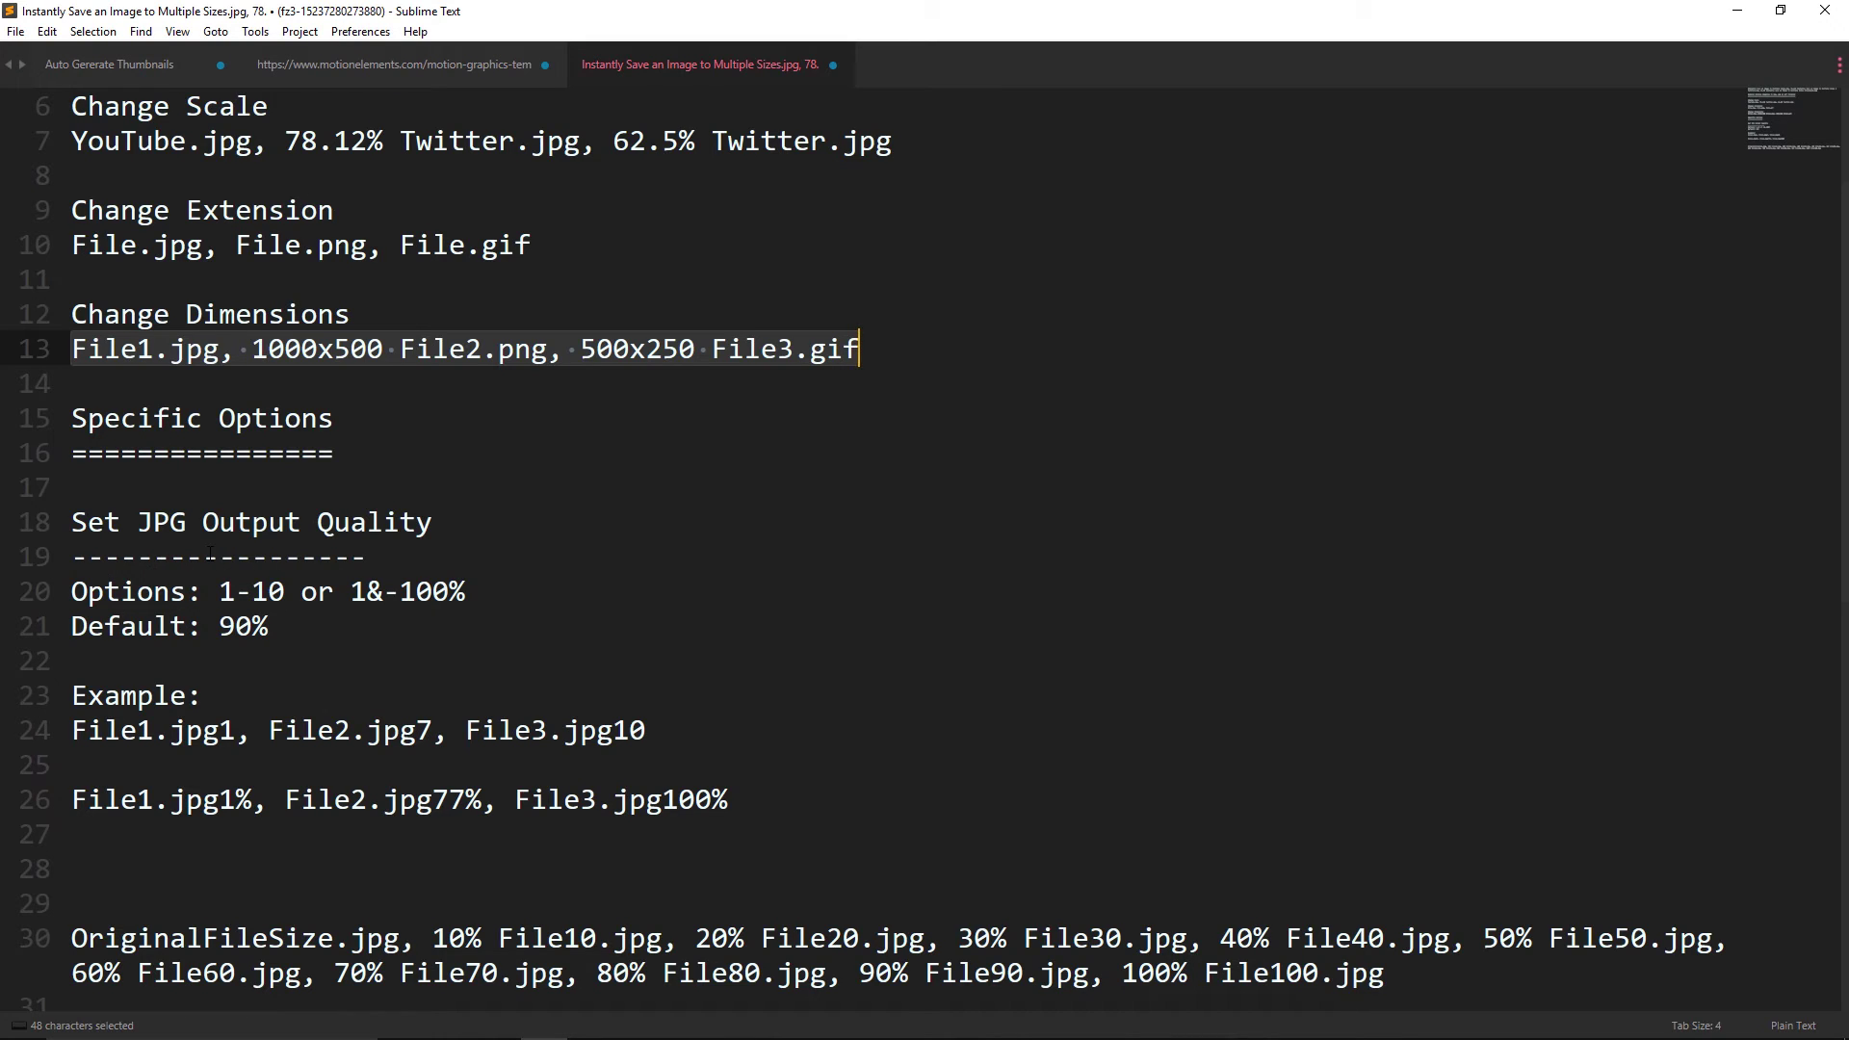
left_click(93, 594)
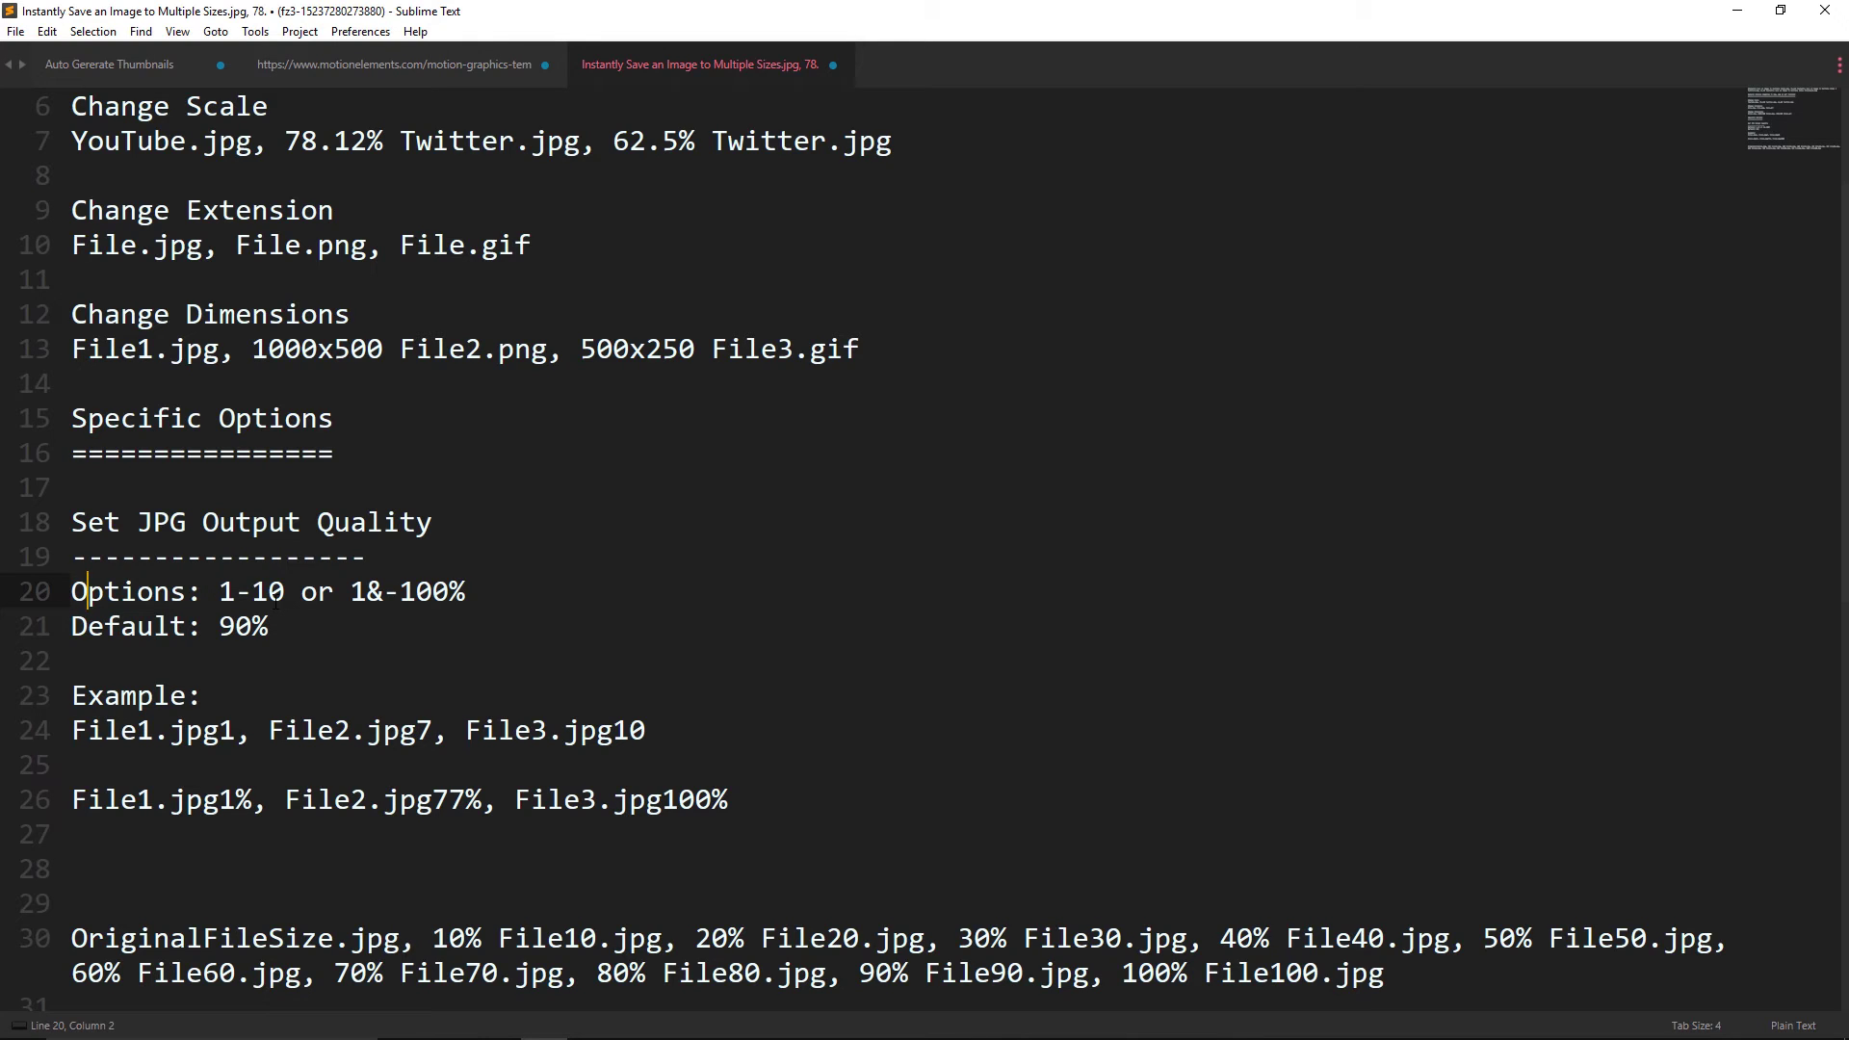
left_click_drag(366, 589, 384, 589)
type("%")
left_click_drag(287, 589, 220, 590)
left_click(363, 618)
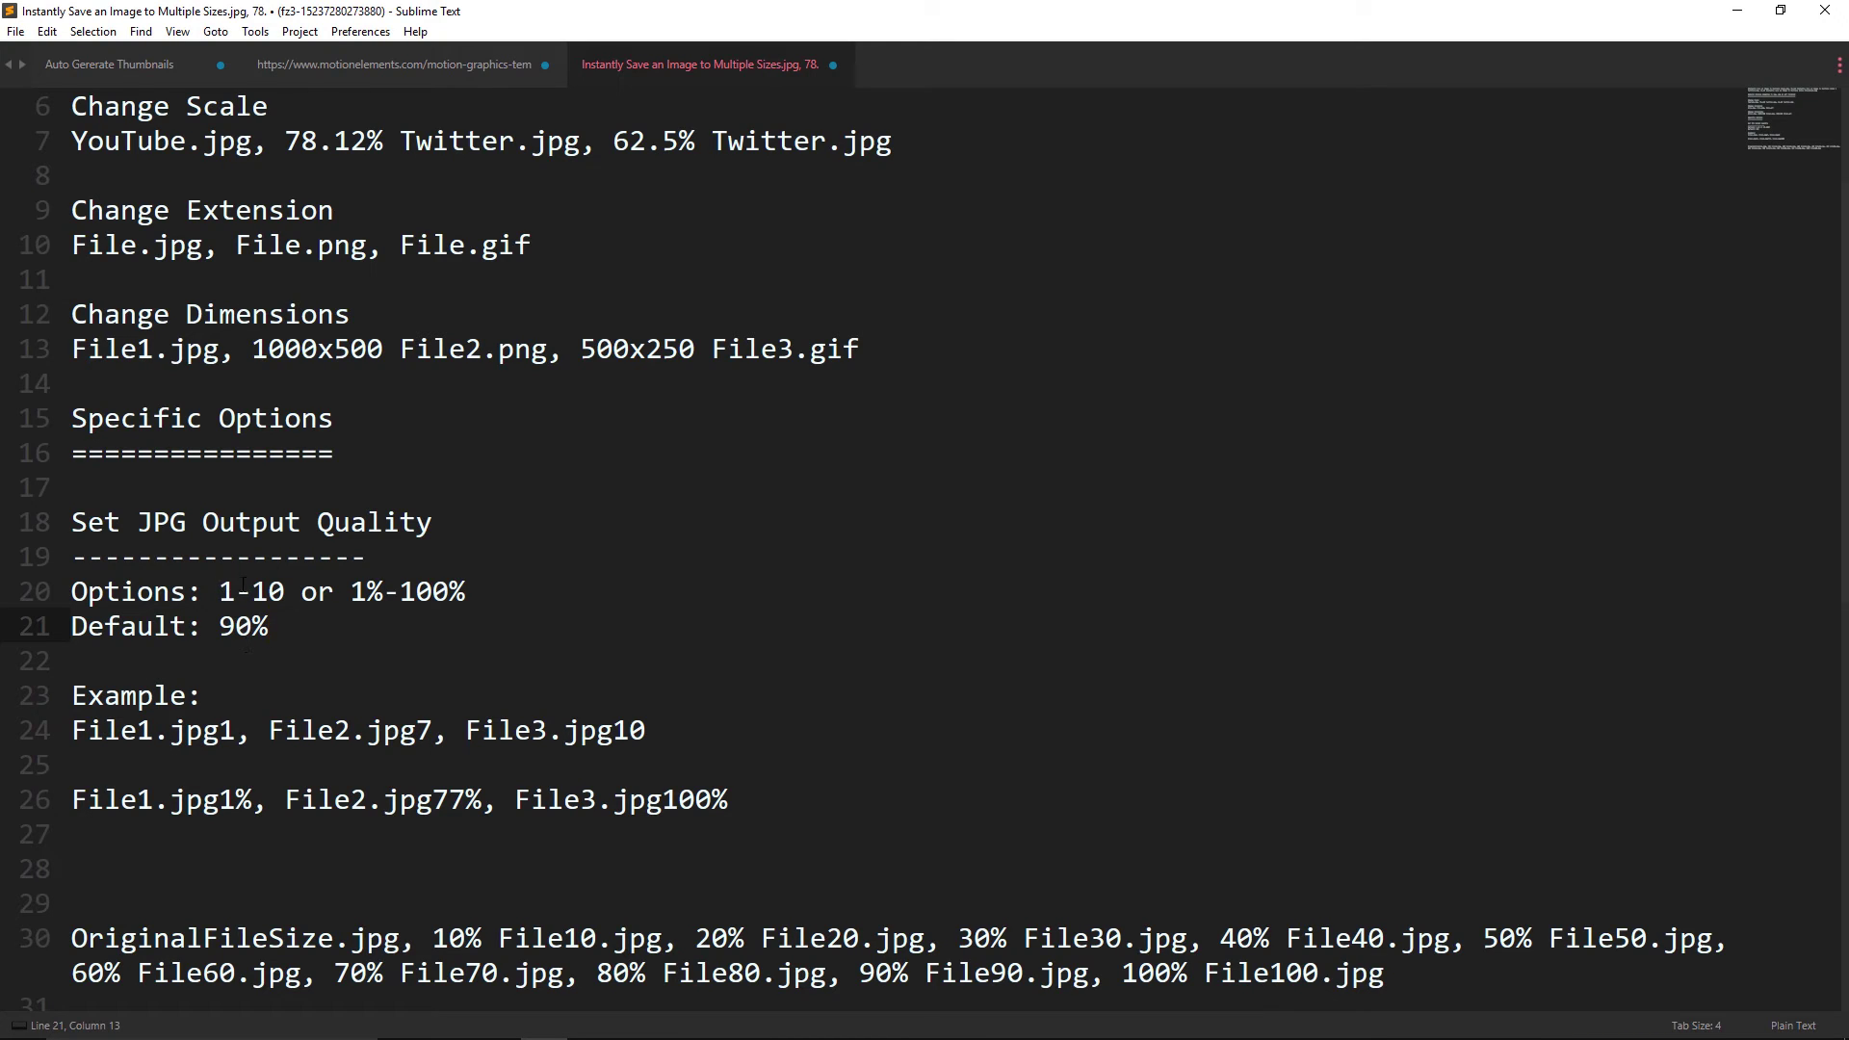
Step: Copy the example line 'File1.jpg1, File2.jpg7, File3.jpg10'
left_click_drag(72, 730, 706, 741)
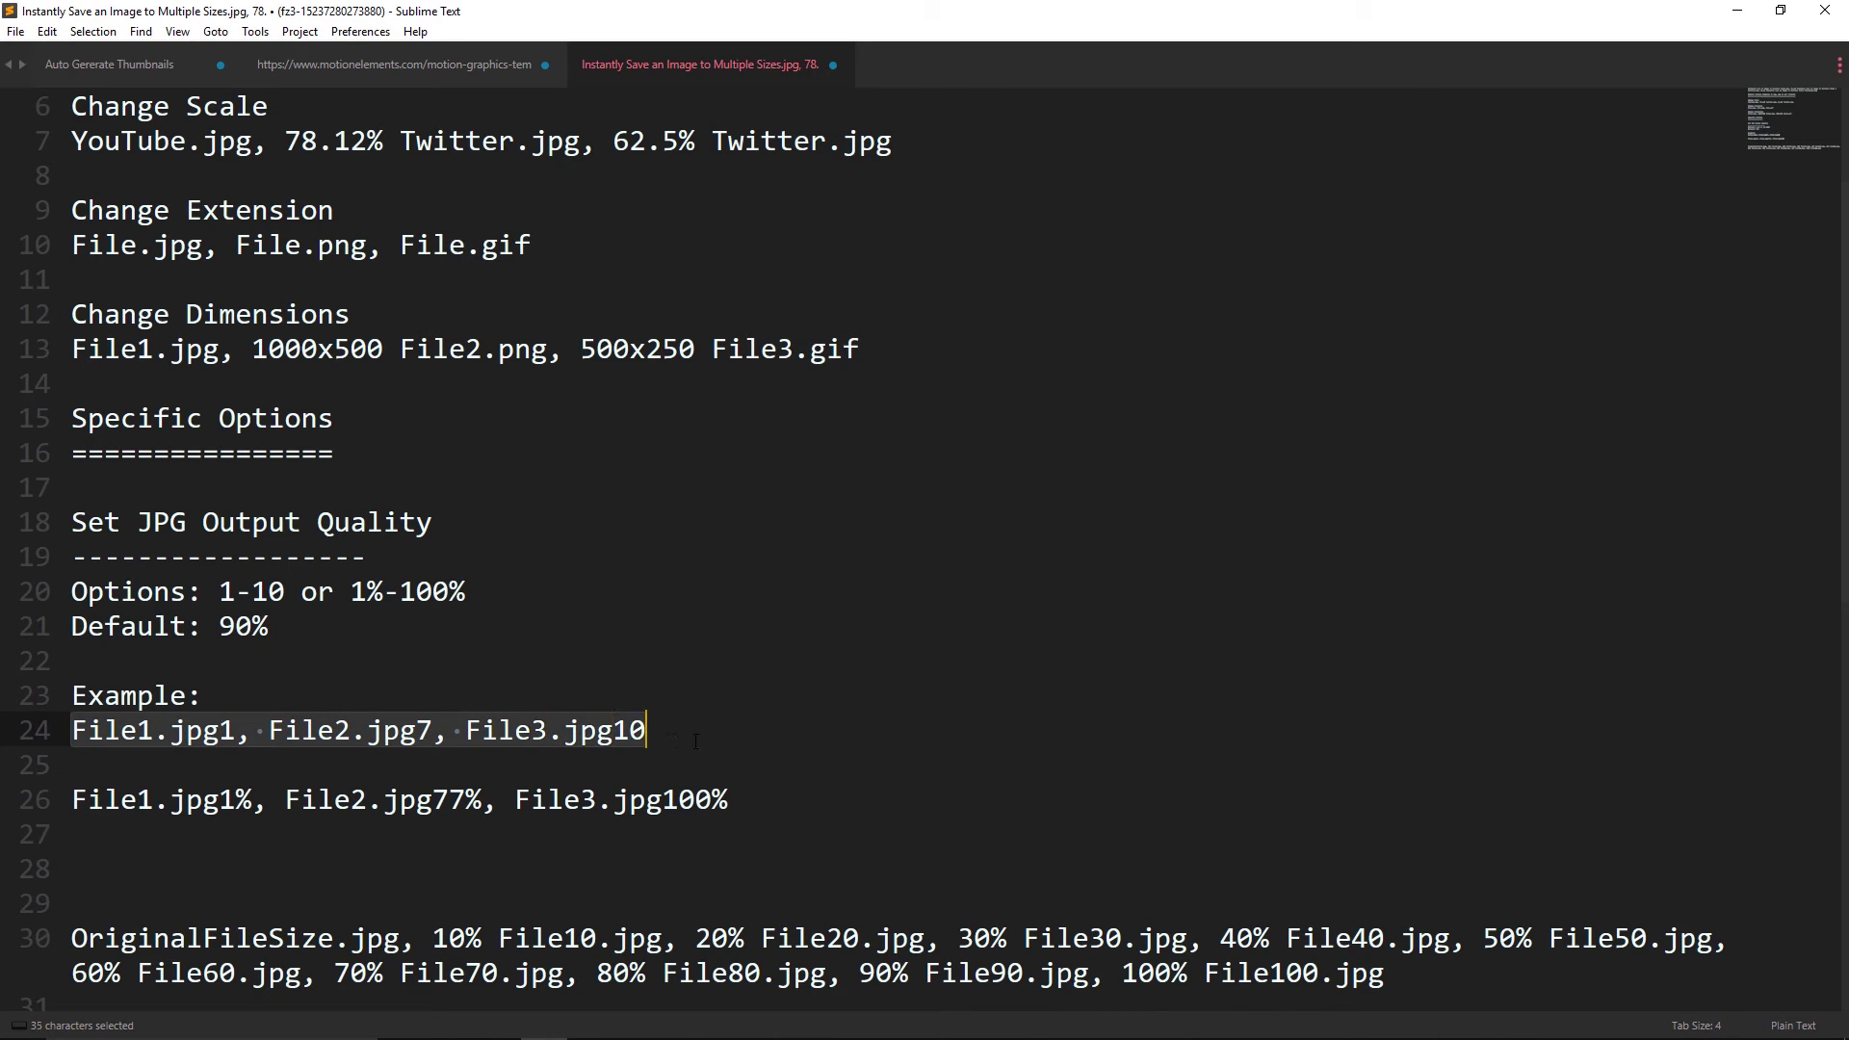
key("ctrl+c")
left_click(222, 734)
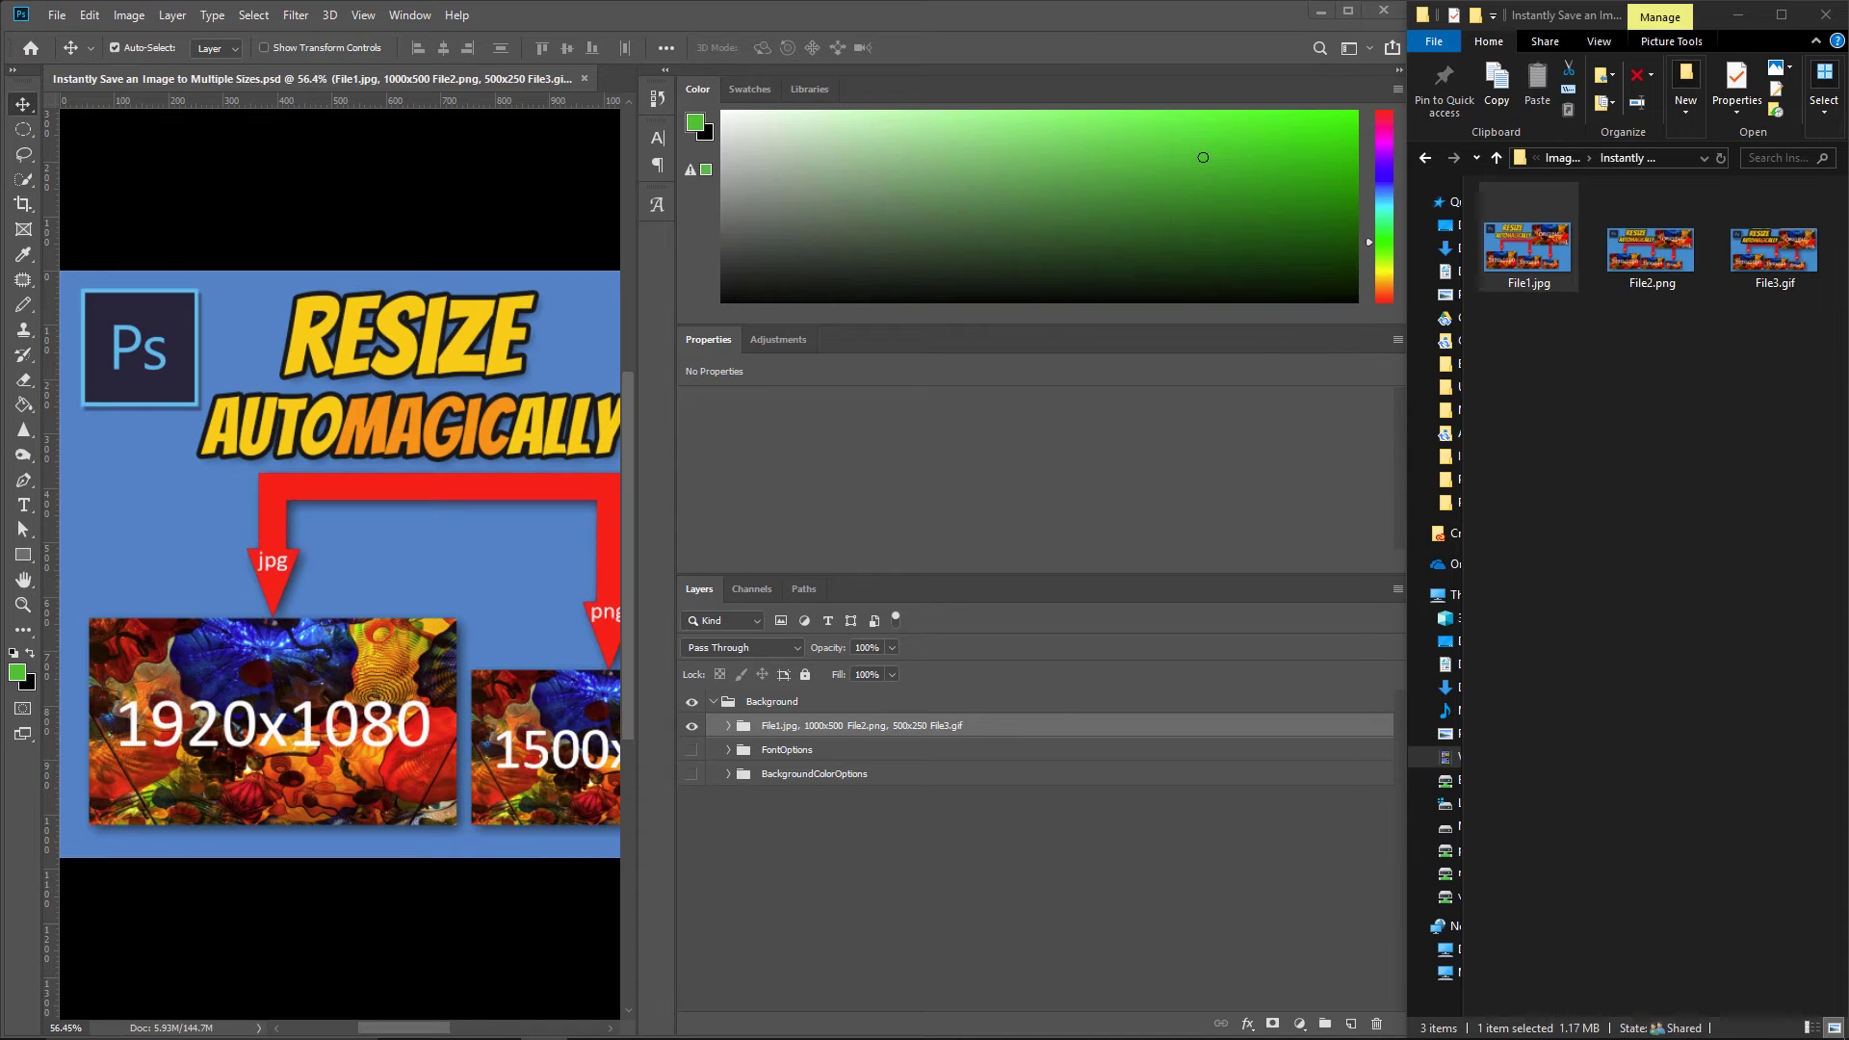
Step: Paste 'File1.jpg1, File2.jpg7, File3.jpg10' as the group name and open File1.jpg in Photos
double_click(794, 728)
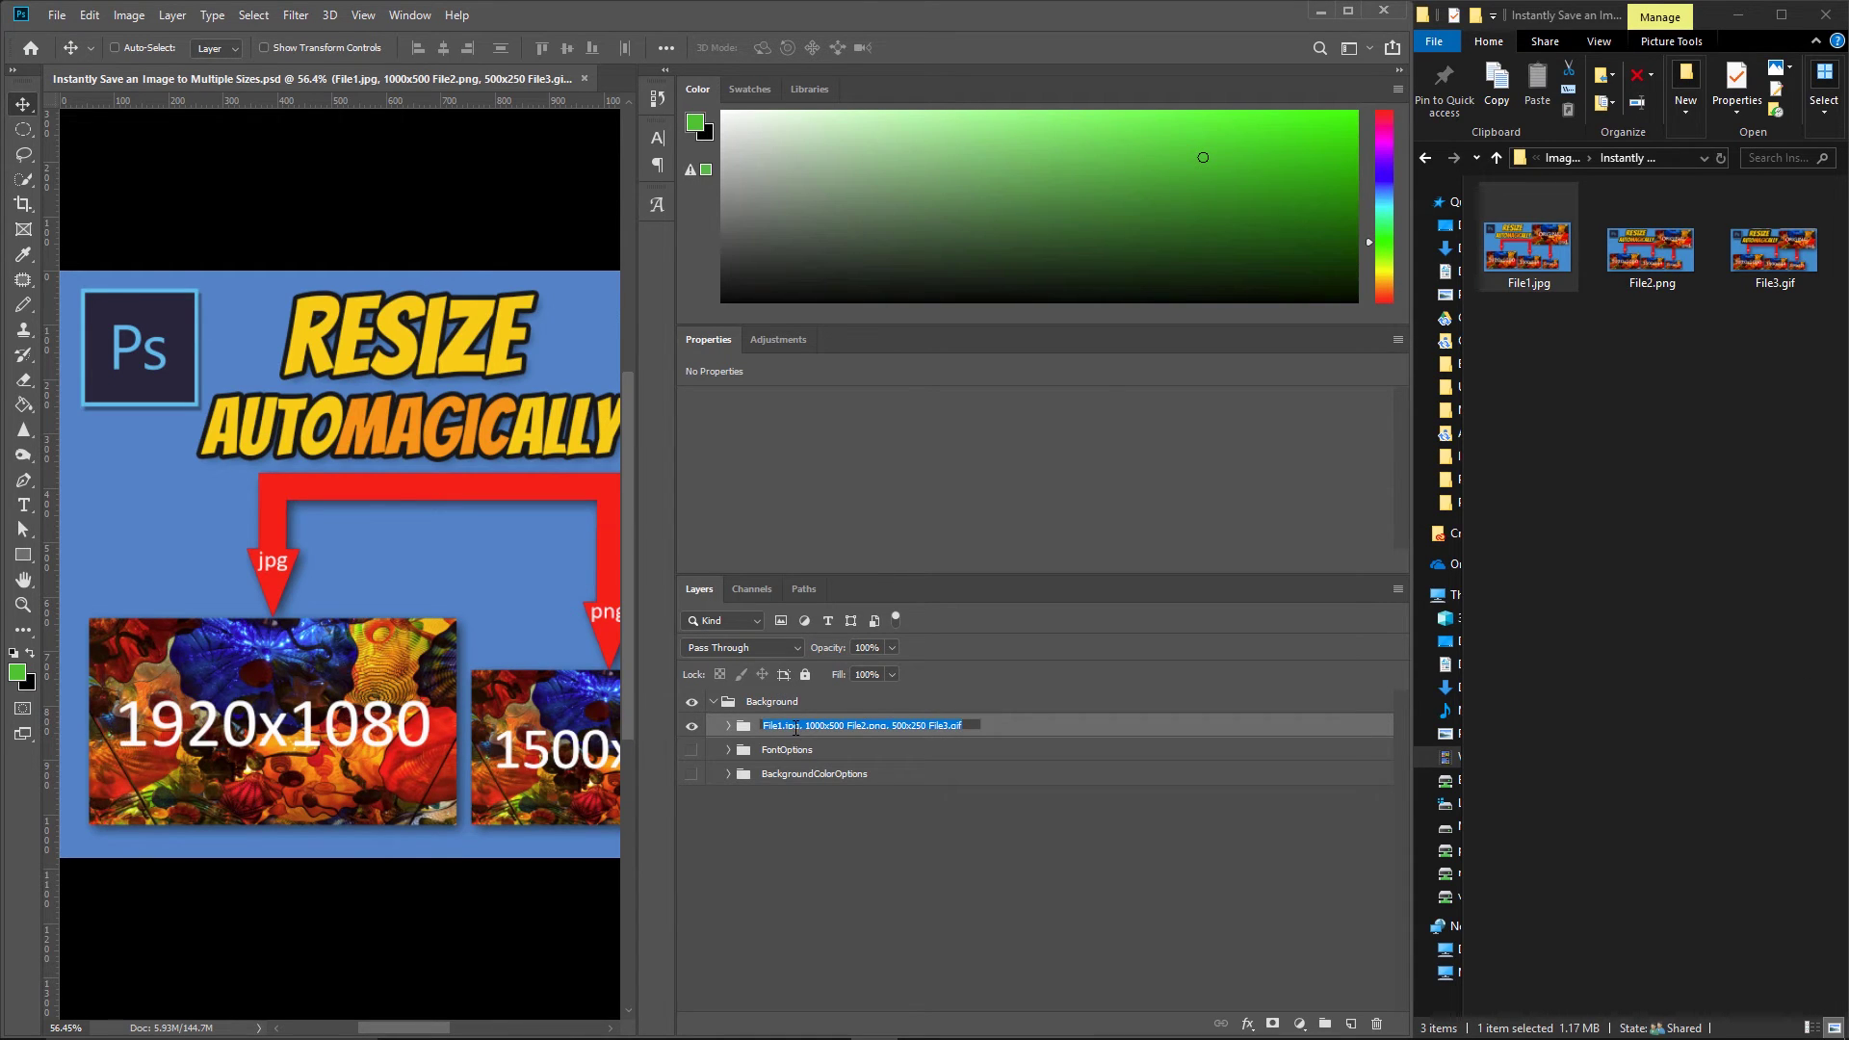
key("ctrl+v")
left_click(945, 887)
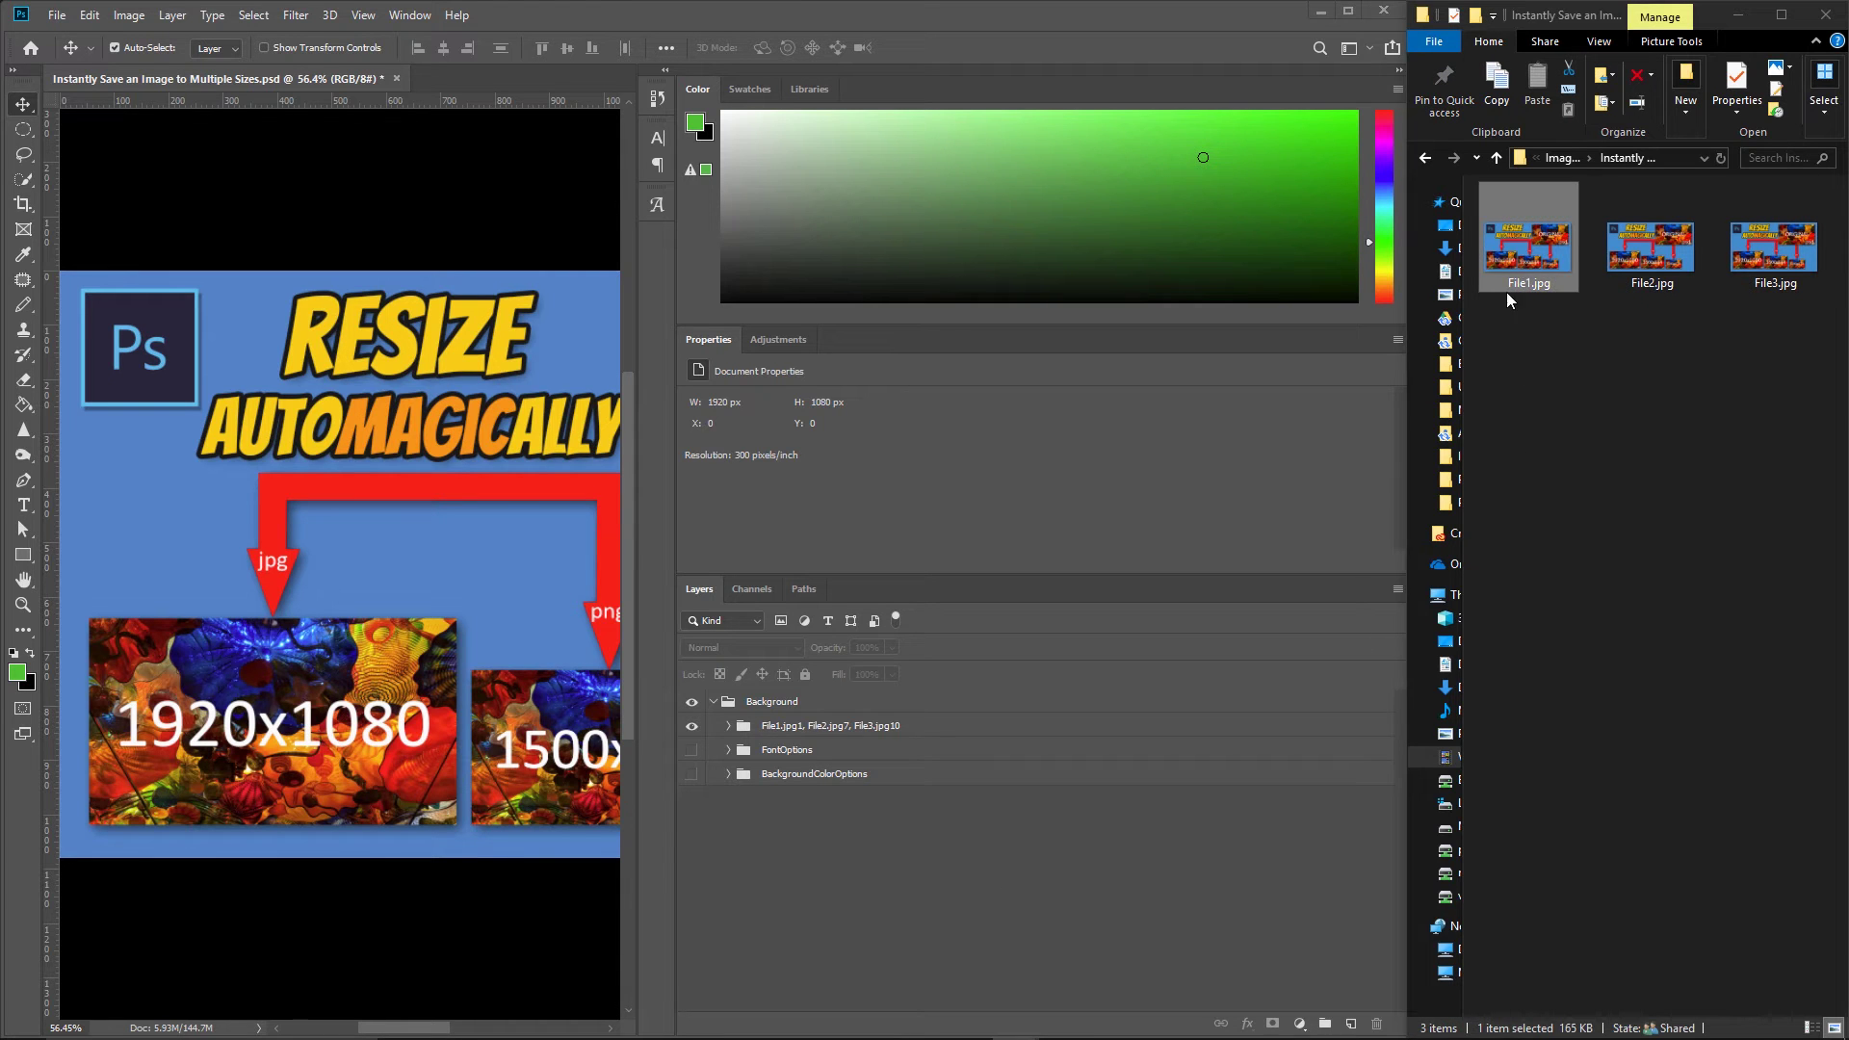
key("Return")
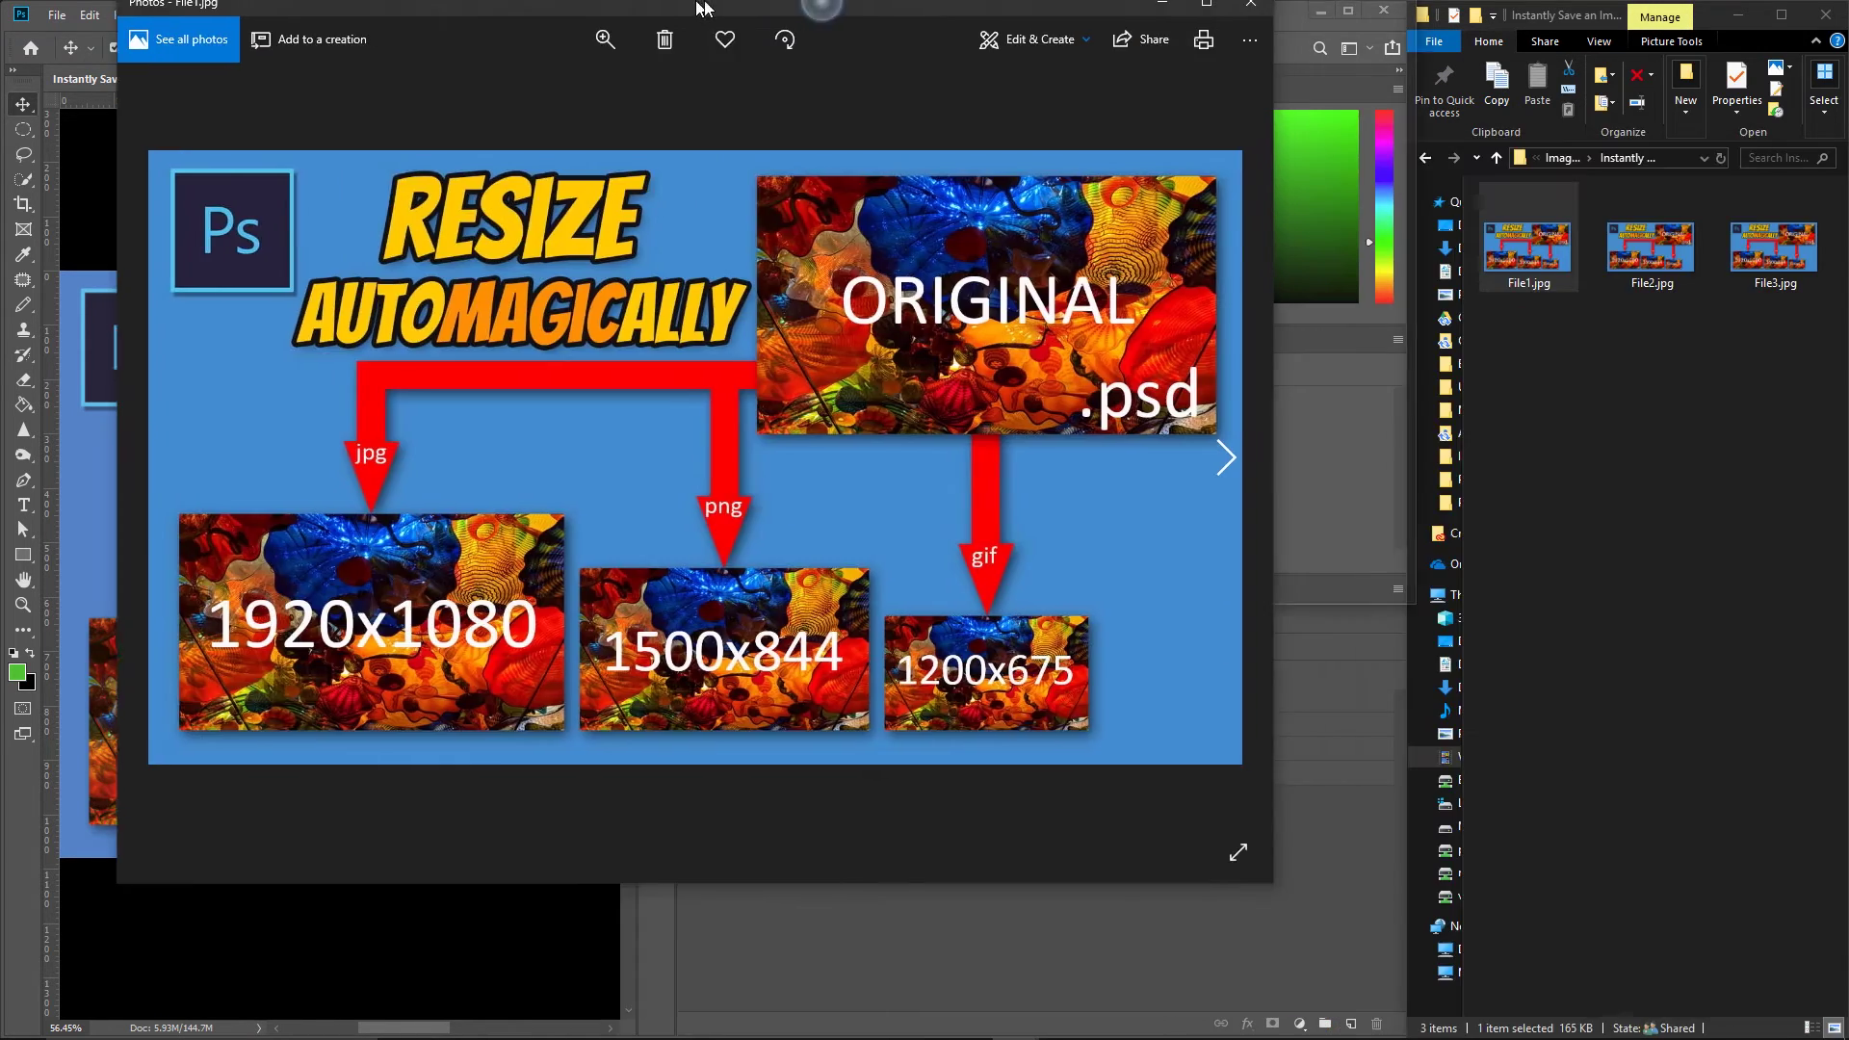
Step: Show file info and compare File1, File2 and File3 JPG sizes, ending on File1 (165.4 KB)
left_click(1825, 53)
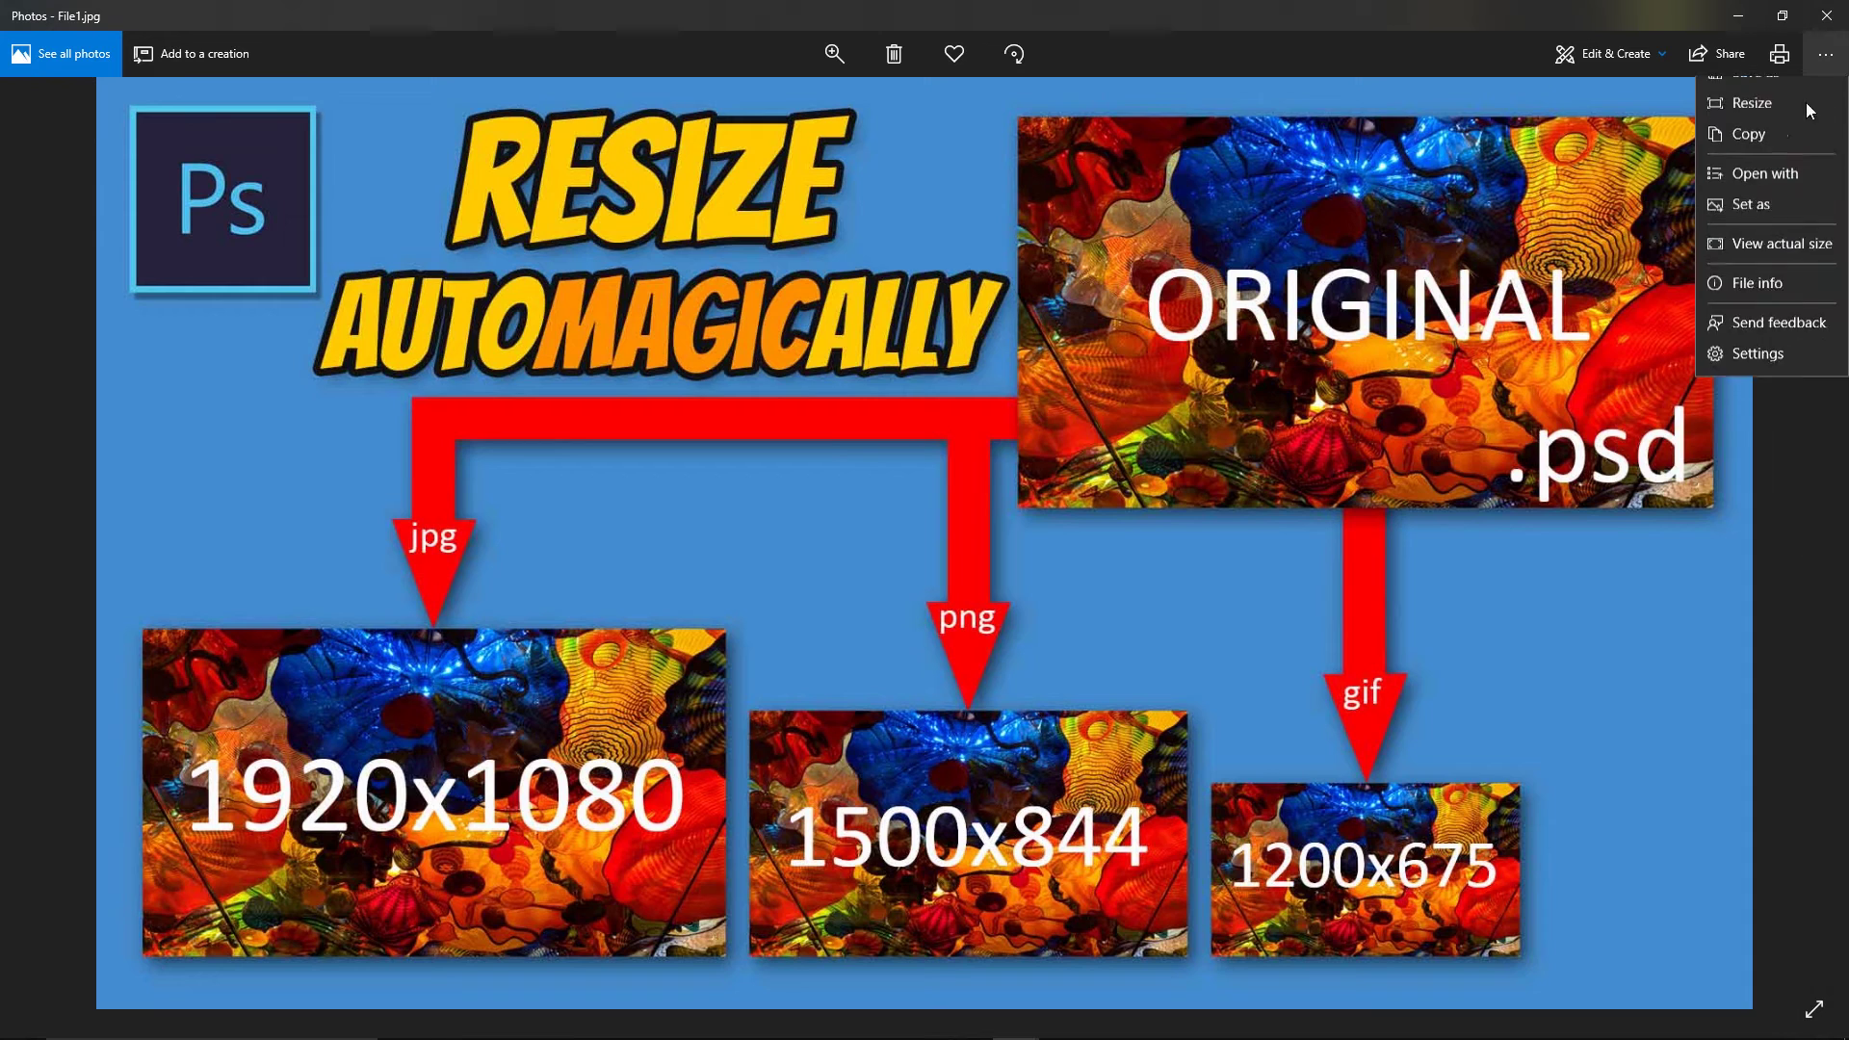
left_click(1756, 339)
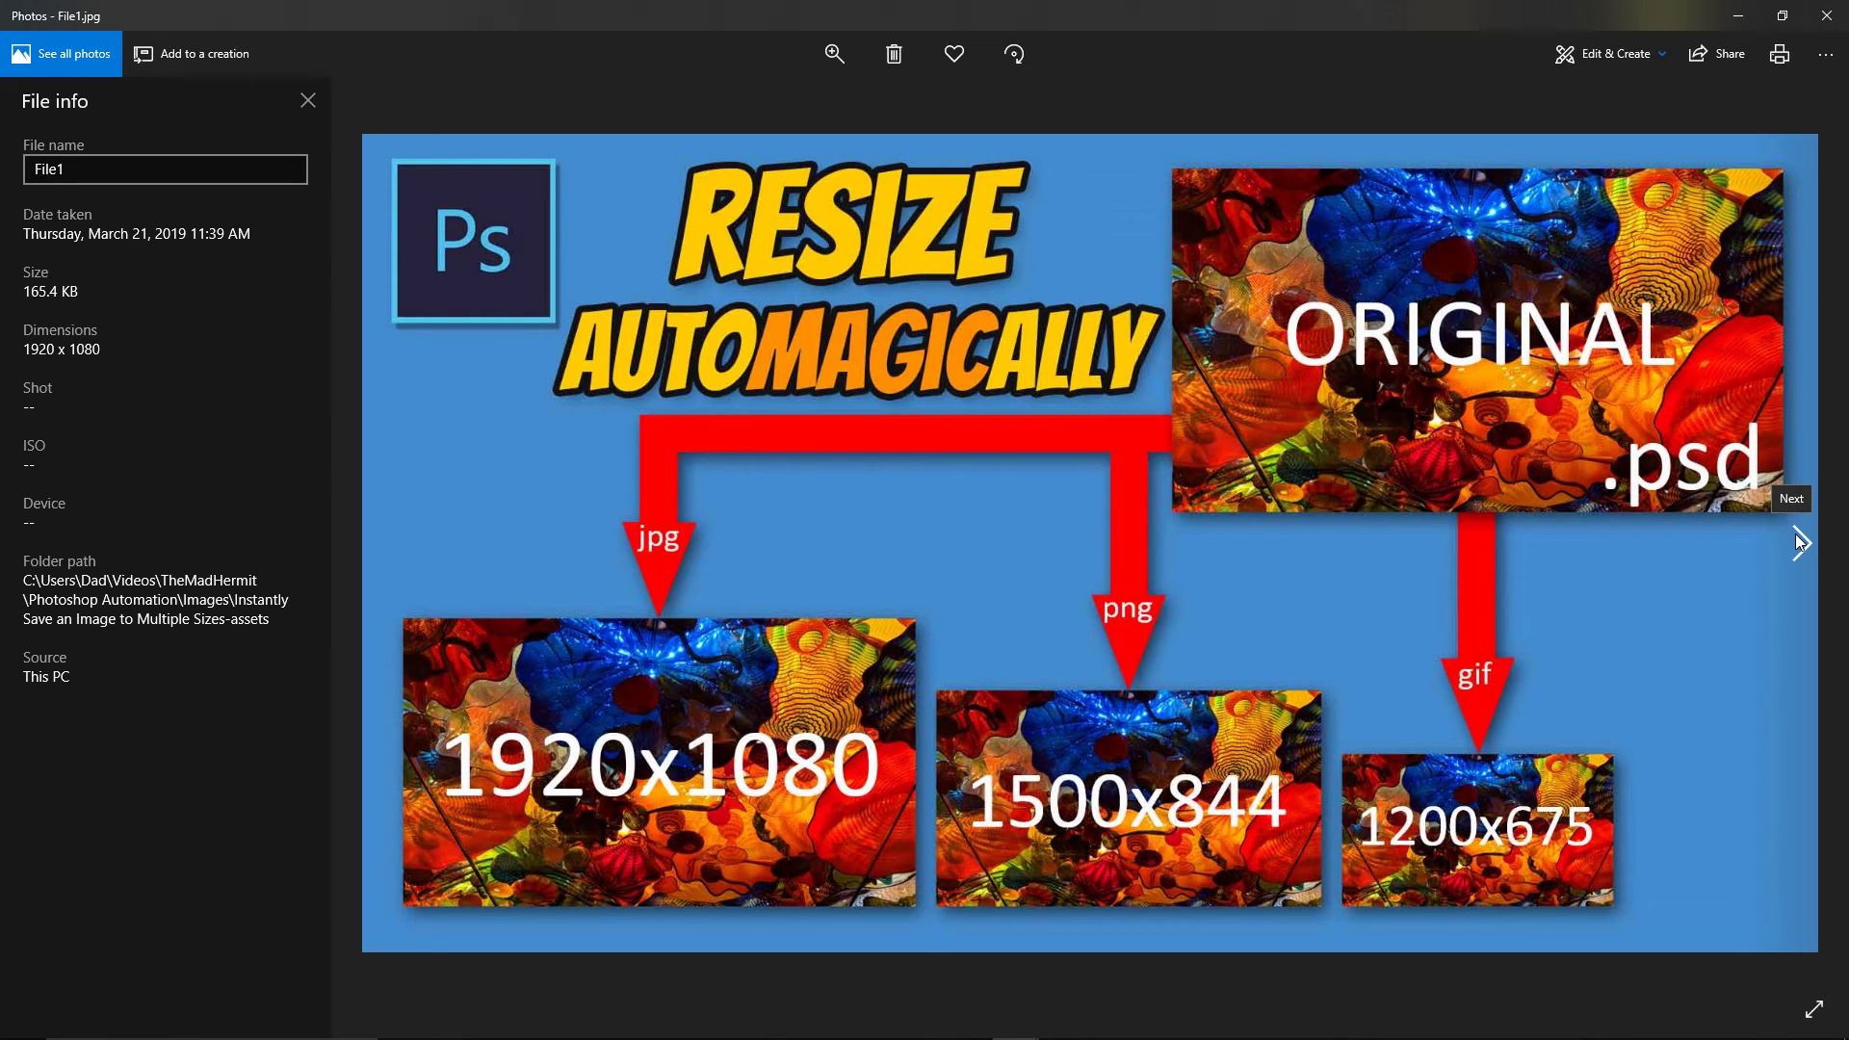
left_click(1794, 534)
left_click(1800, 541)
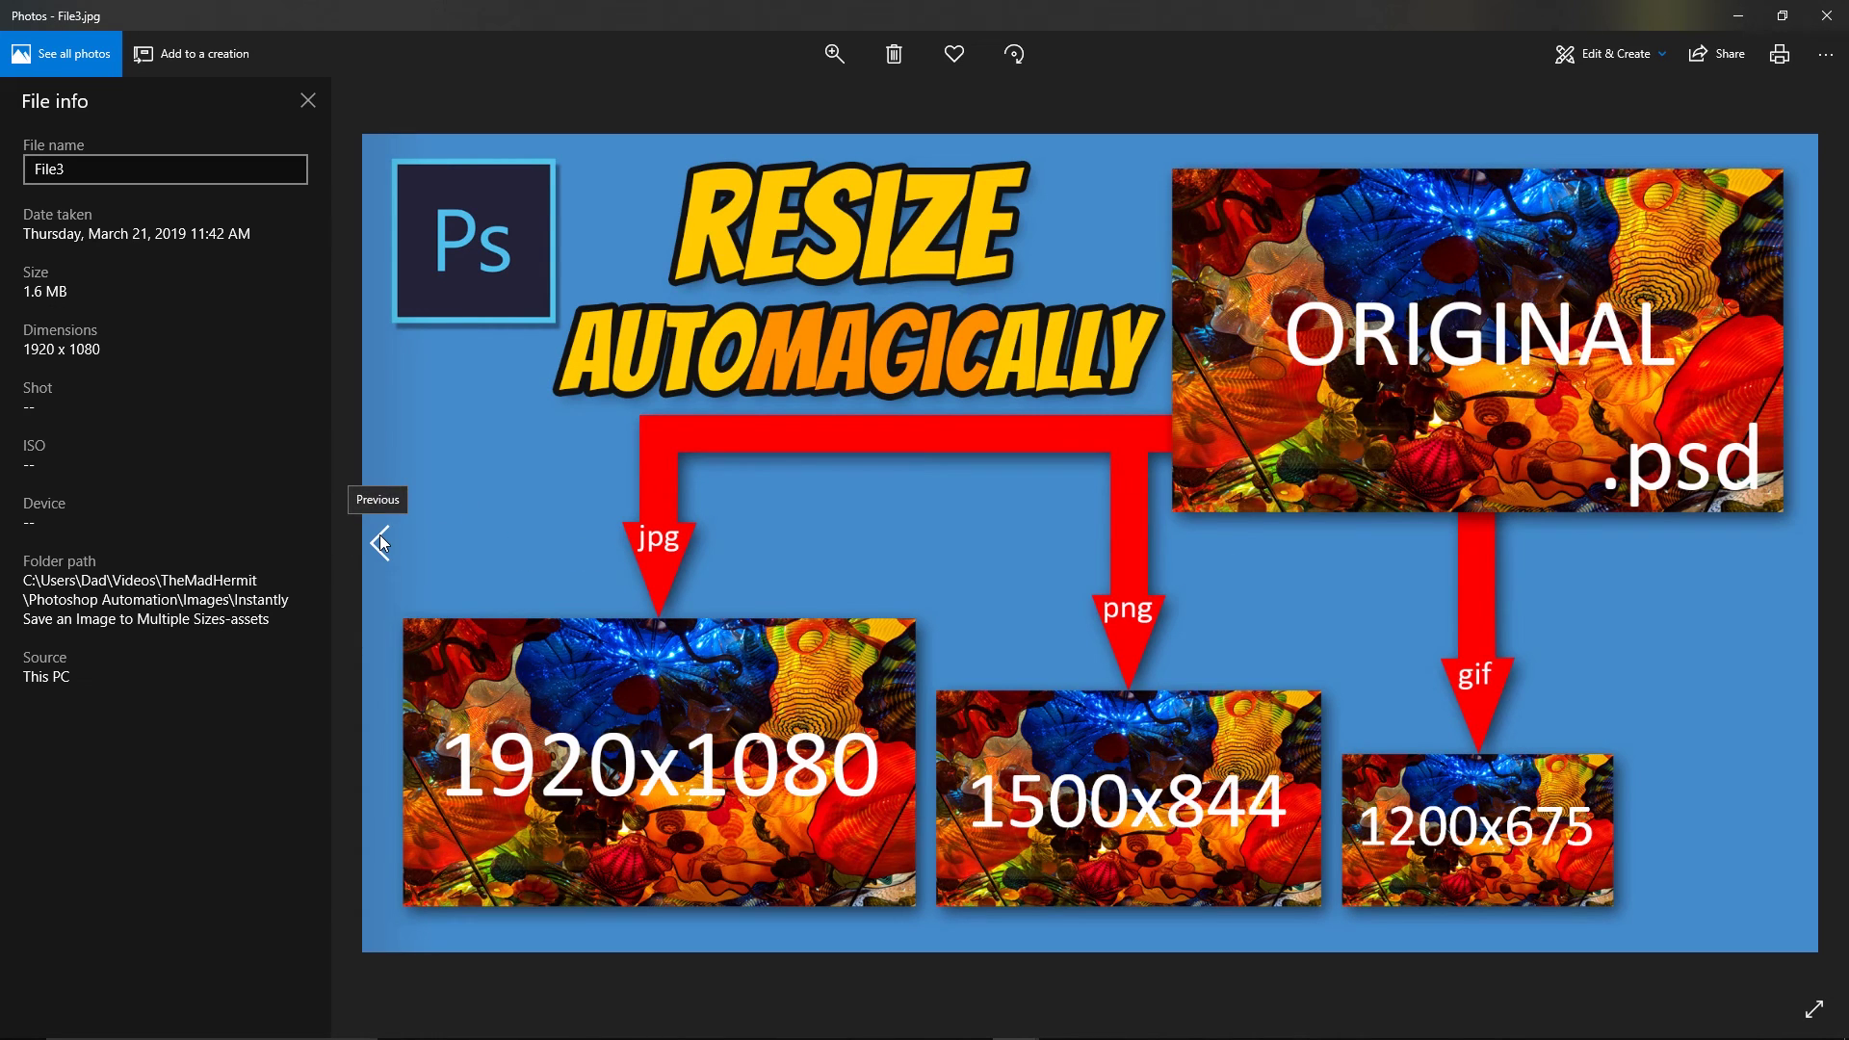
left_click(380, 539)
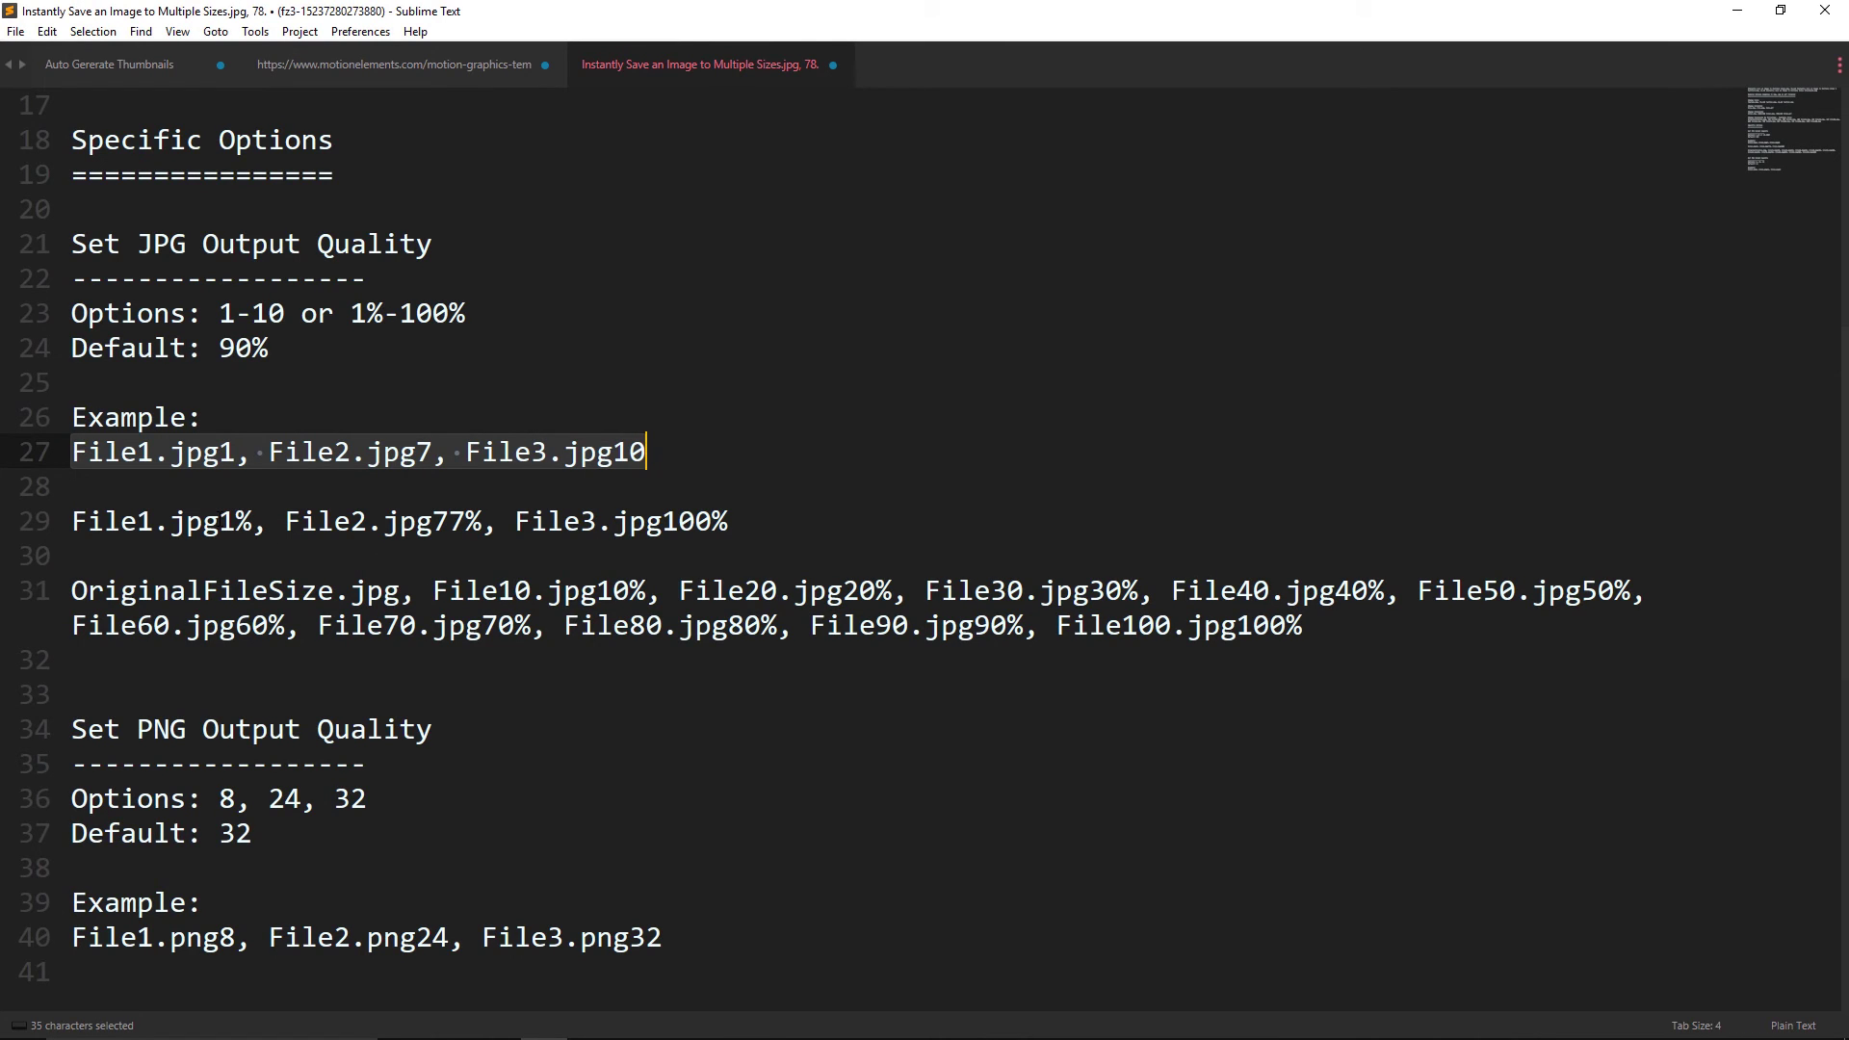
Step: Copy the line 31 list 'OriginalFileSize.jpg, File10.jpg10% … File100.jpg100%' and minimize Sublime Text
left_click(220, 520)
left_click(203, 590)
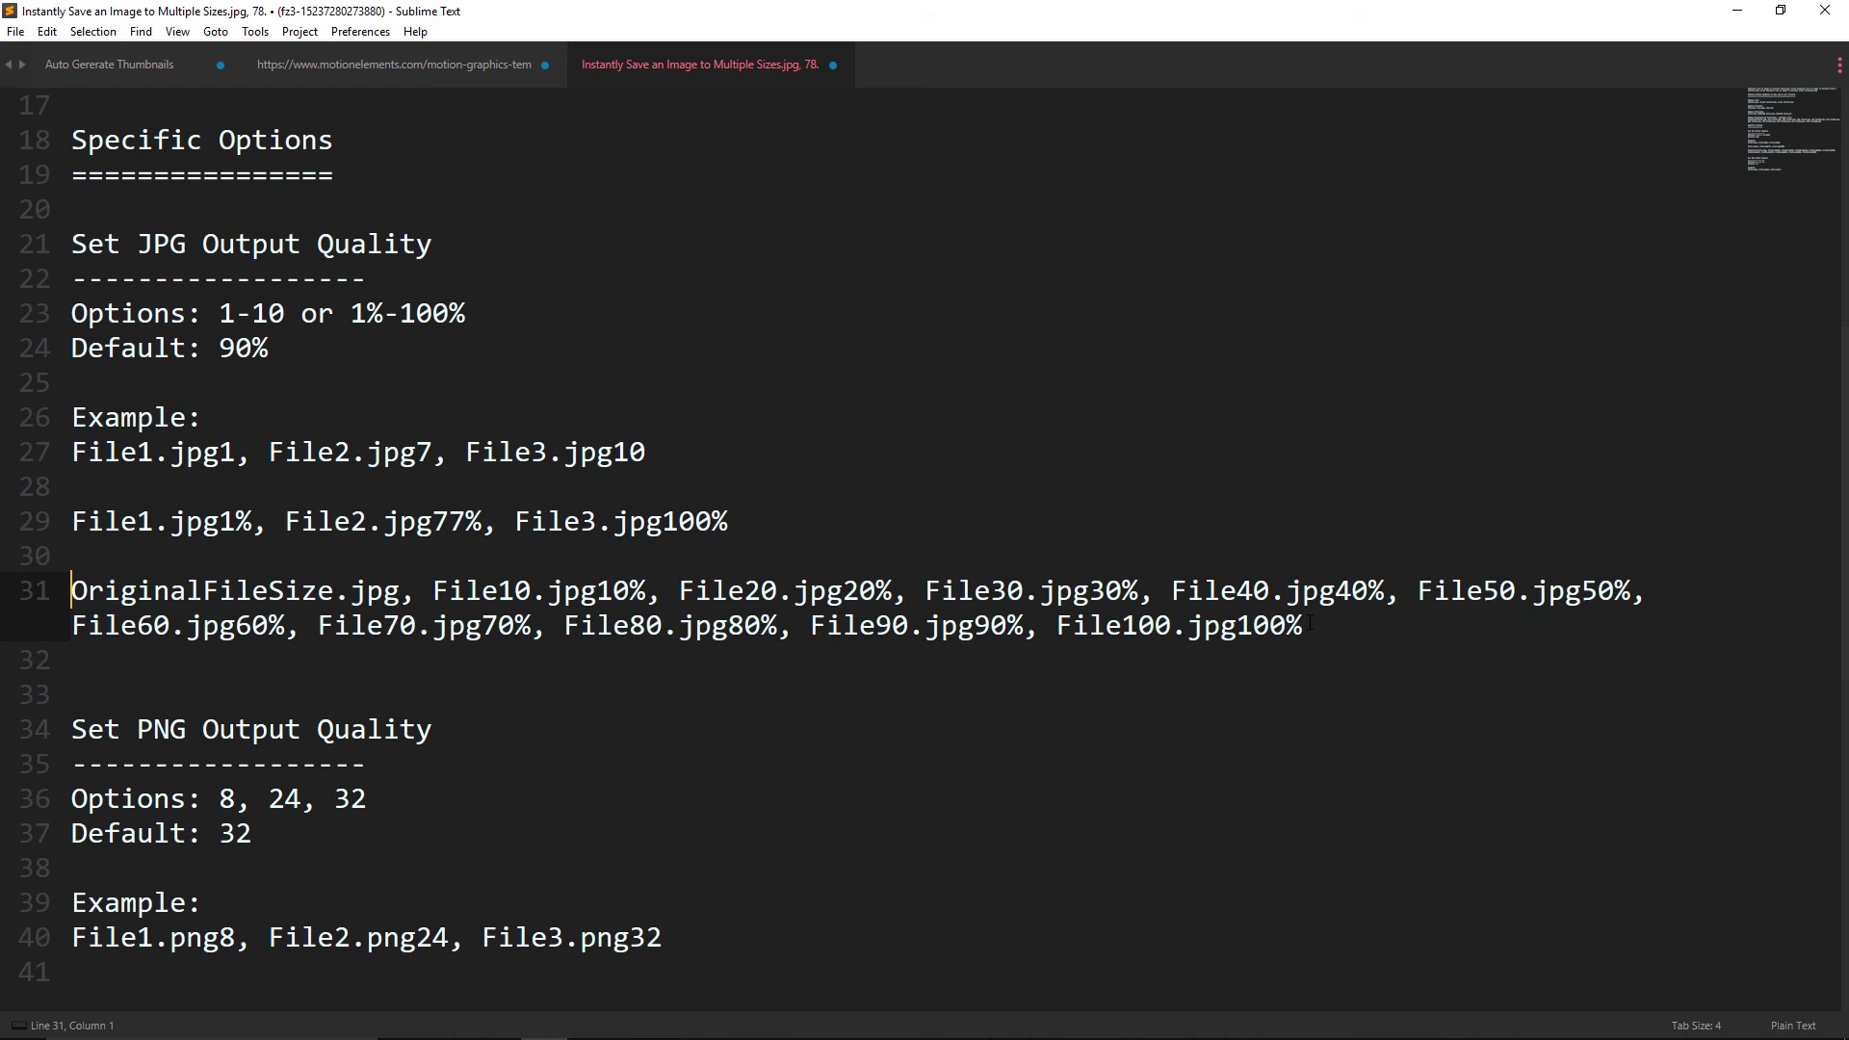
left_click_drag(72, 590, 1306, 626)
key("ctrl+c")
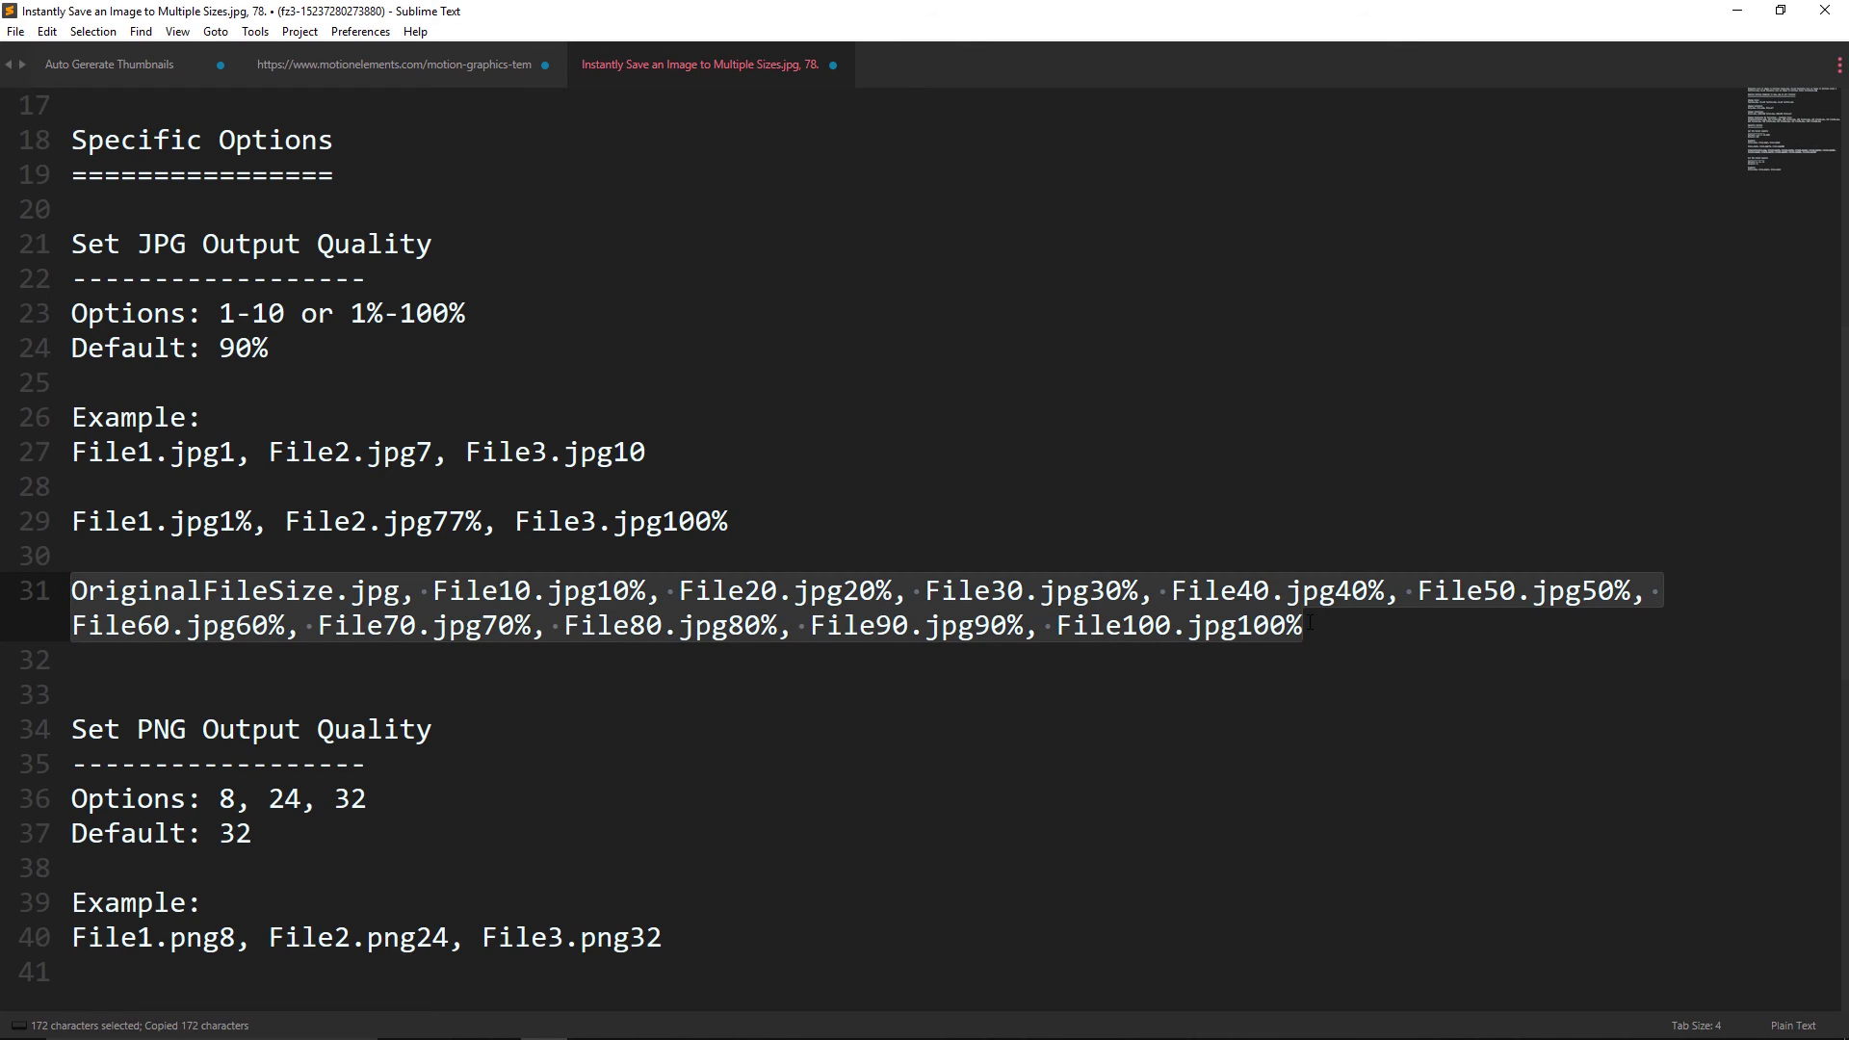
left_click(1738, 13)
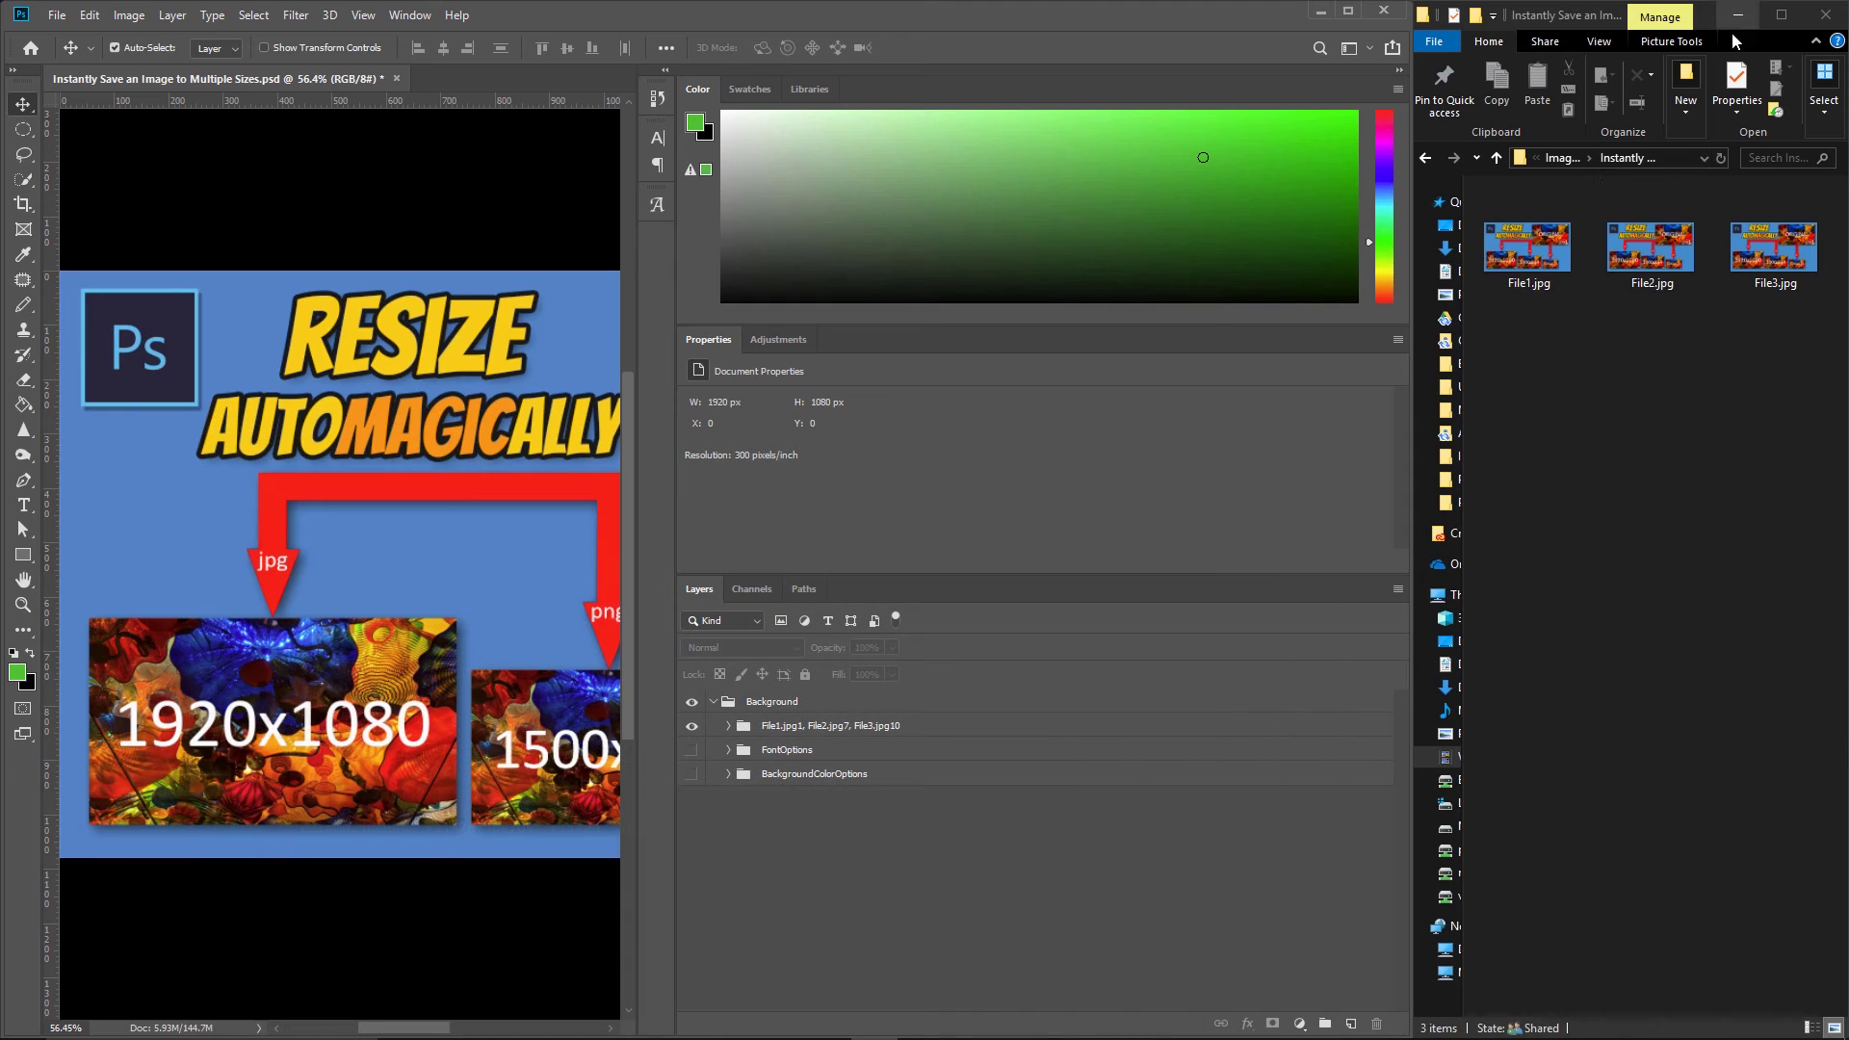
Step: Rename the group to the pasted quality list for eleven JPGs, then view File10.jpg in Photos
double_click(797, 734)
key("ctrl+v")
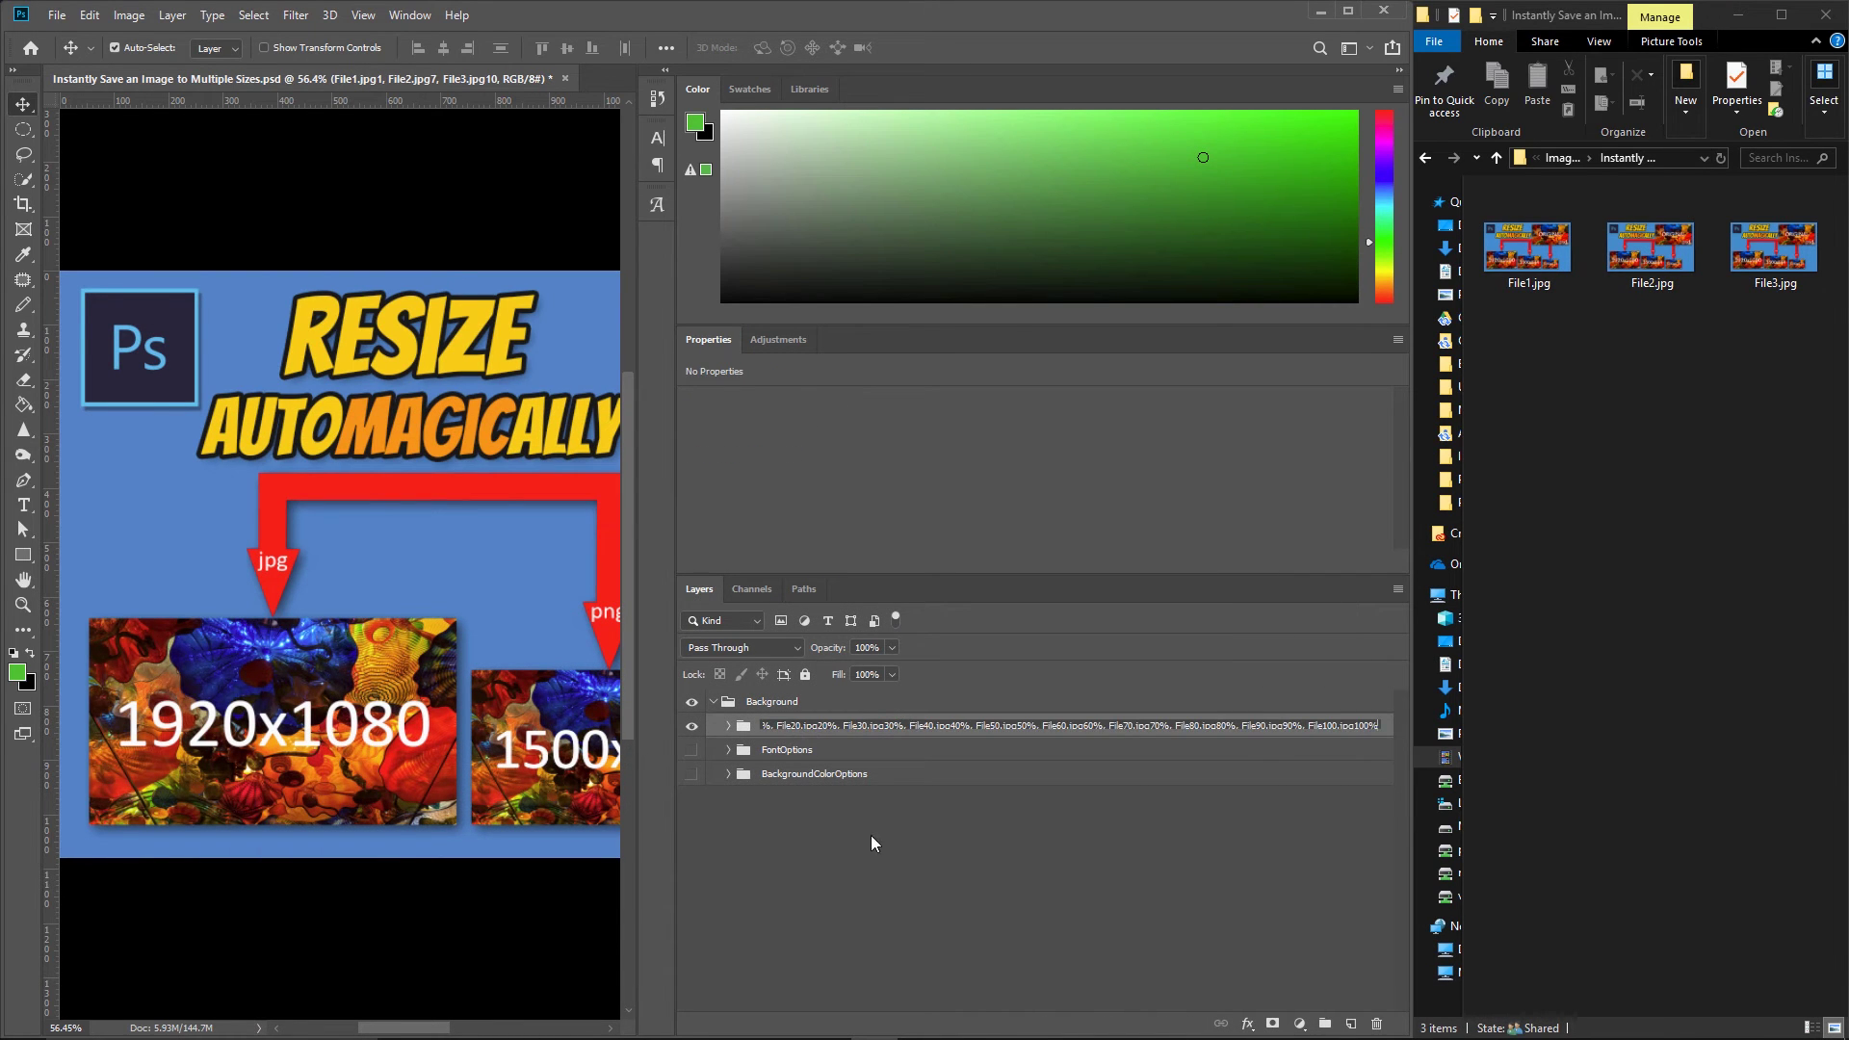
key("Return")
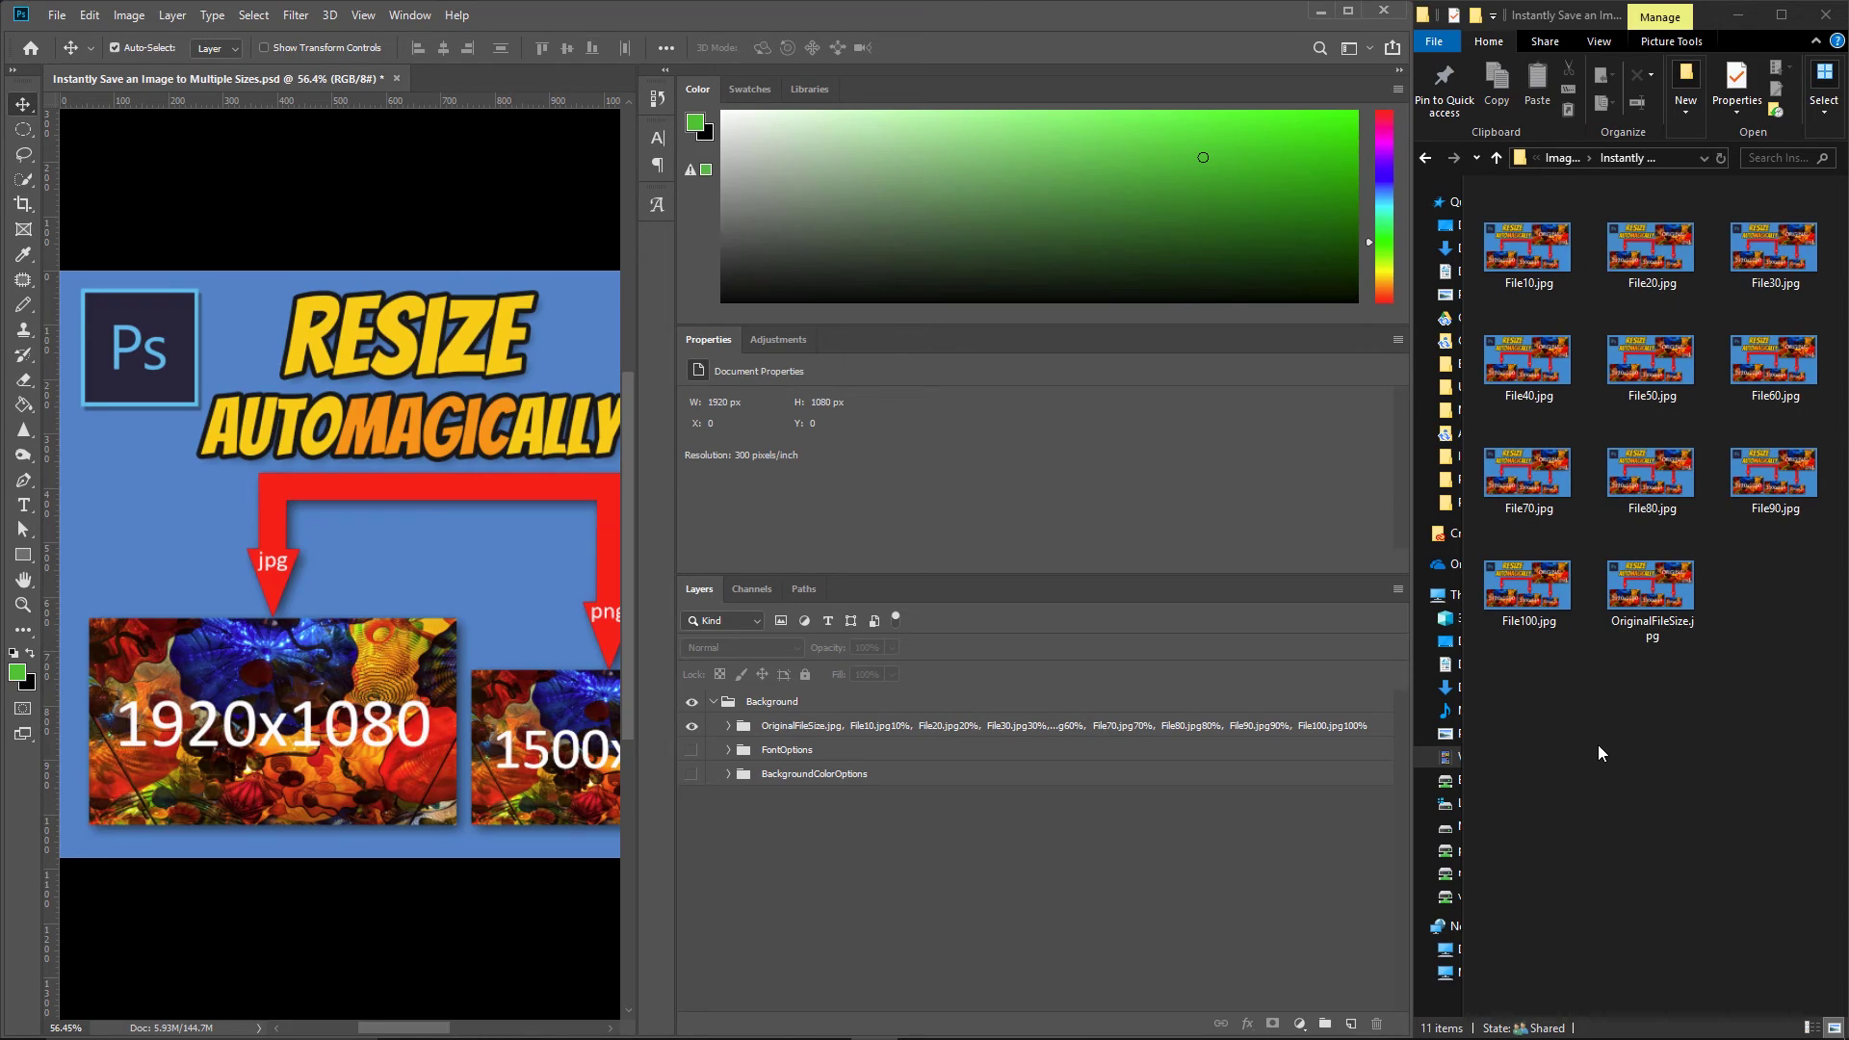
double_click(1557, 258)
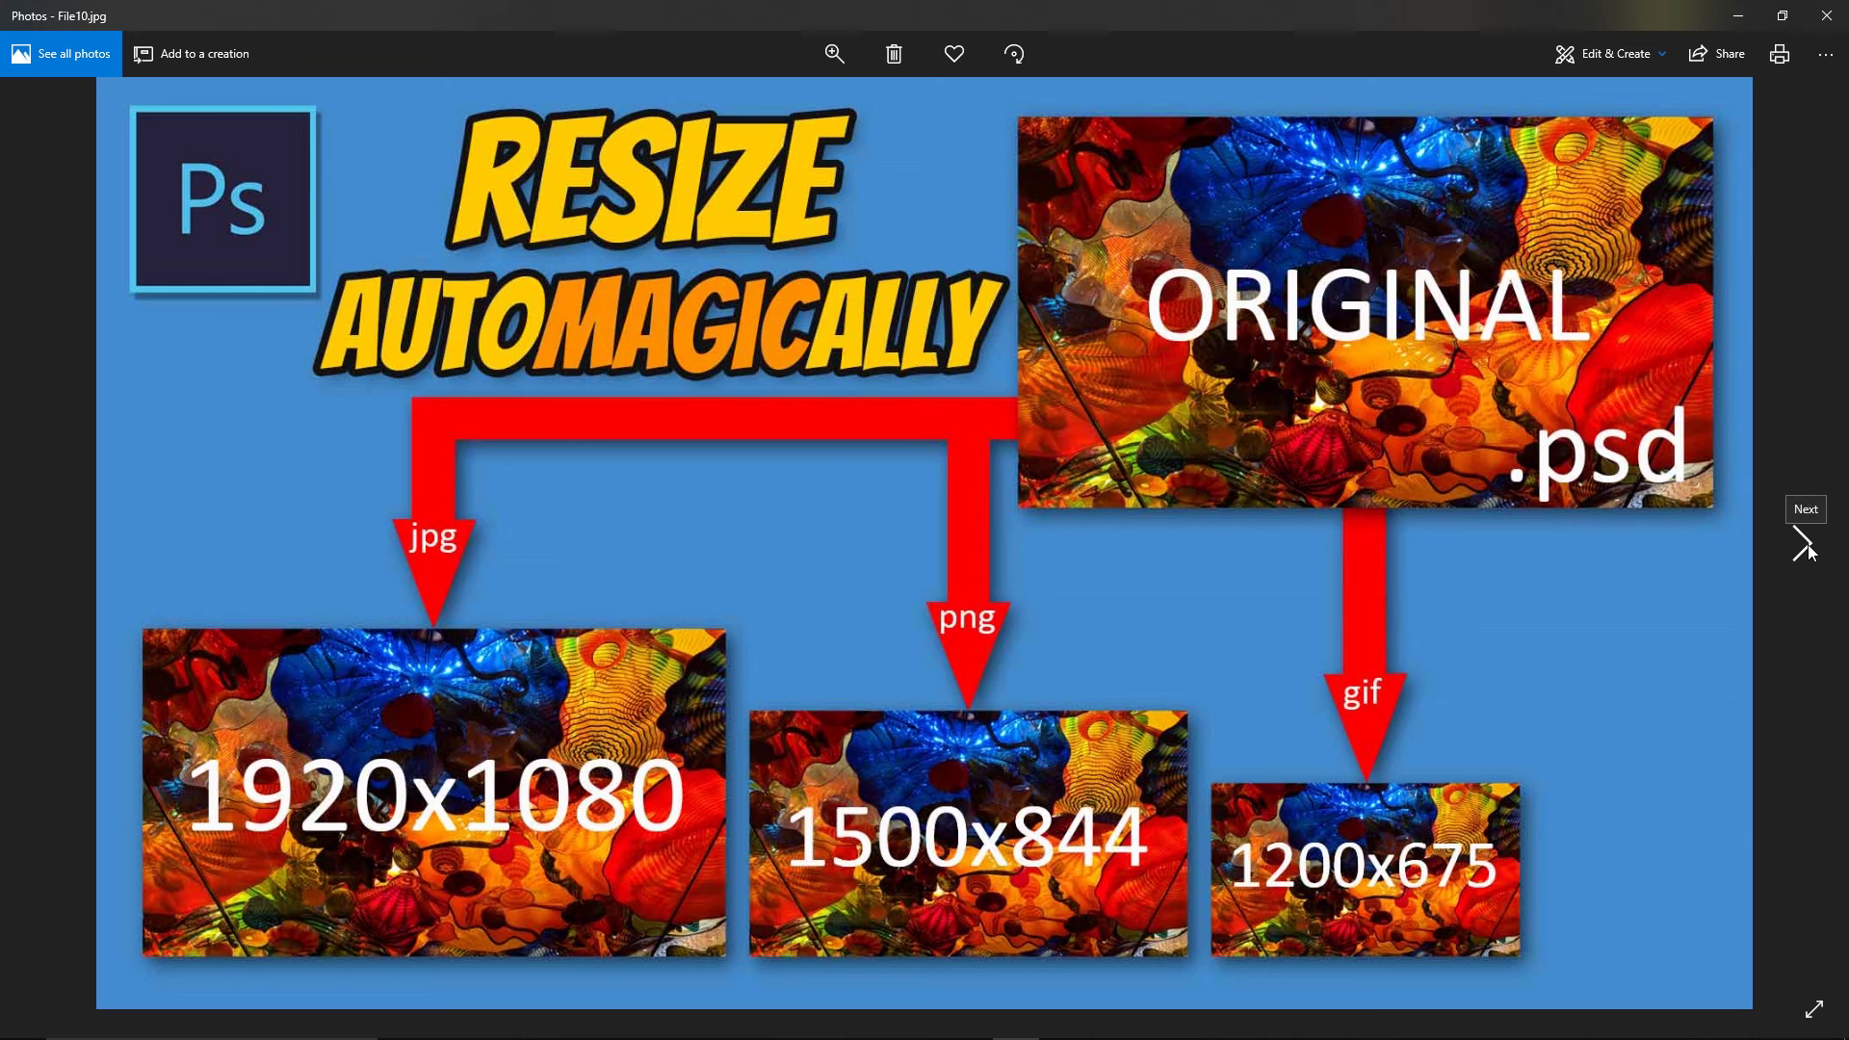
Step: With file info shown, step from File20.jpg through File90.jpg to compare growing sizes
left_click(1802, 543)
left_click(1826, 54)
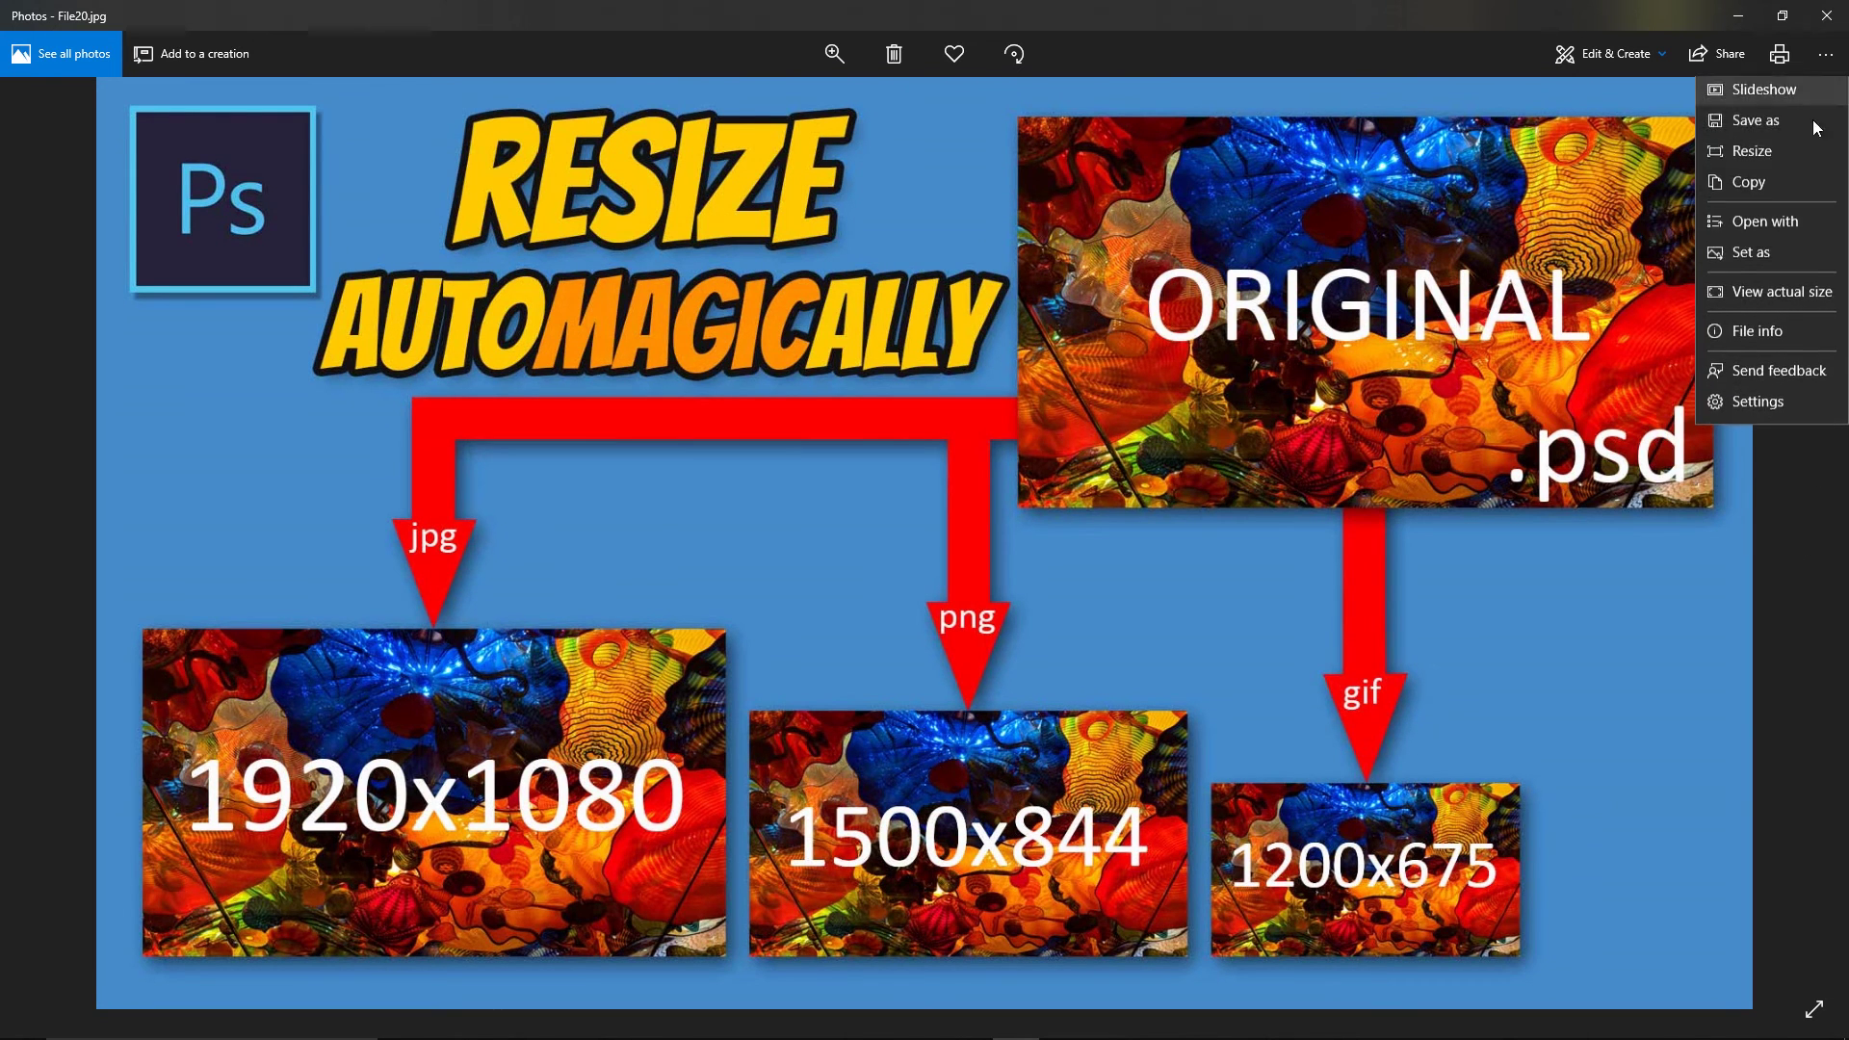
left_click(1750, 339)
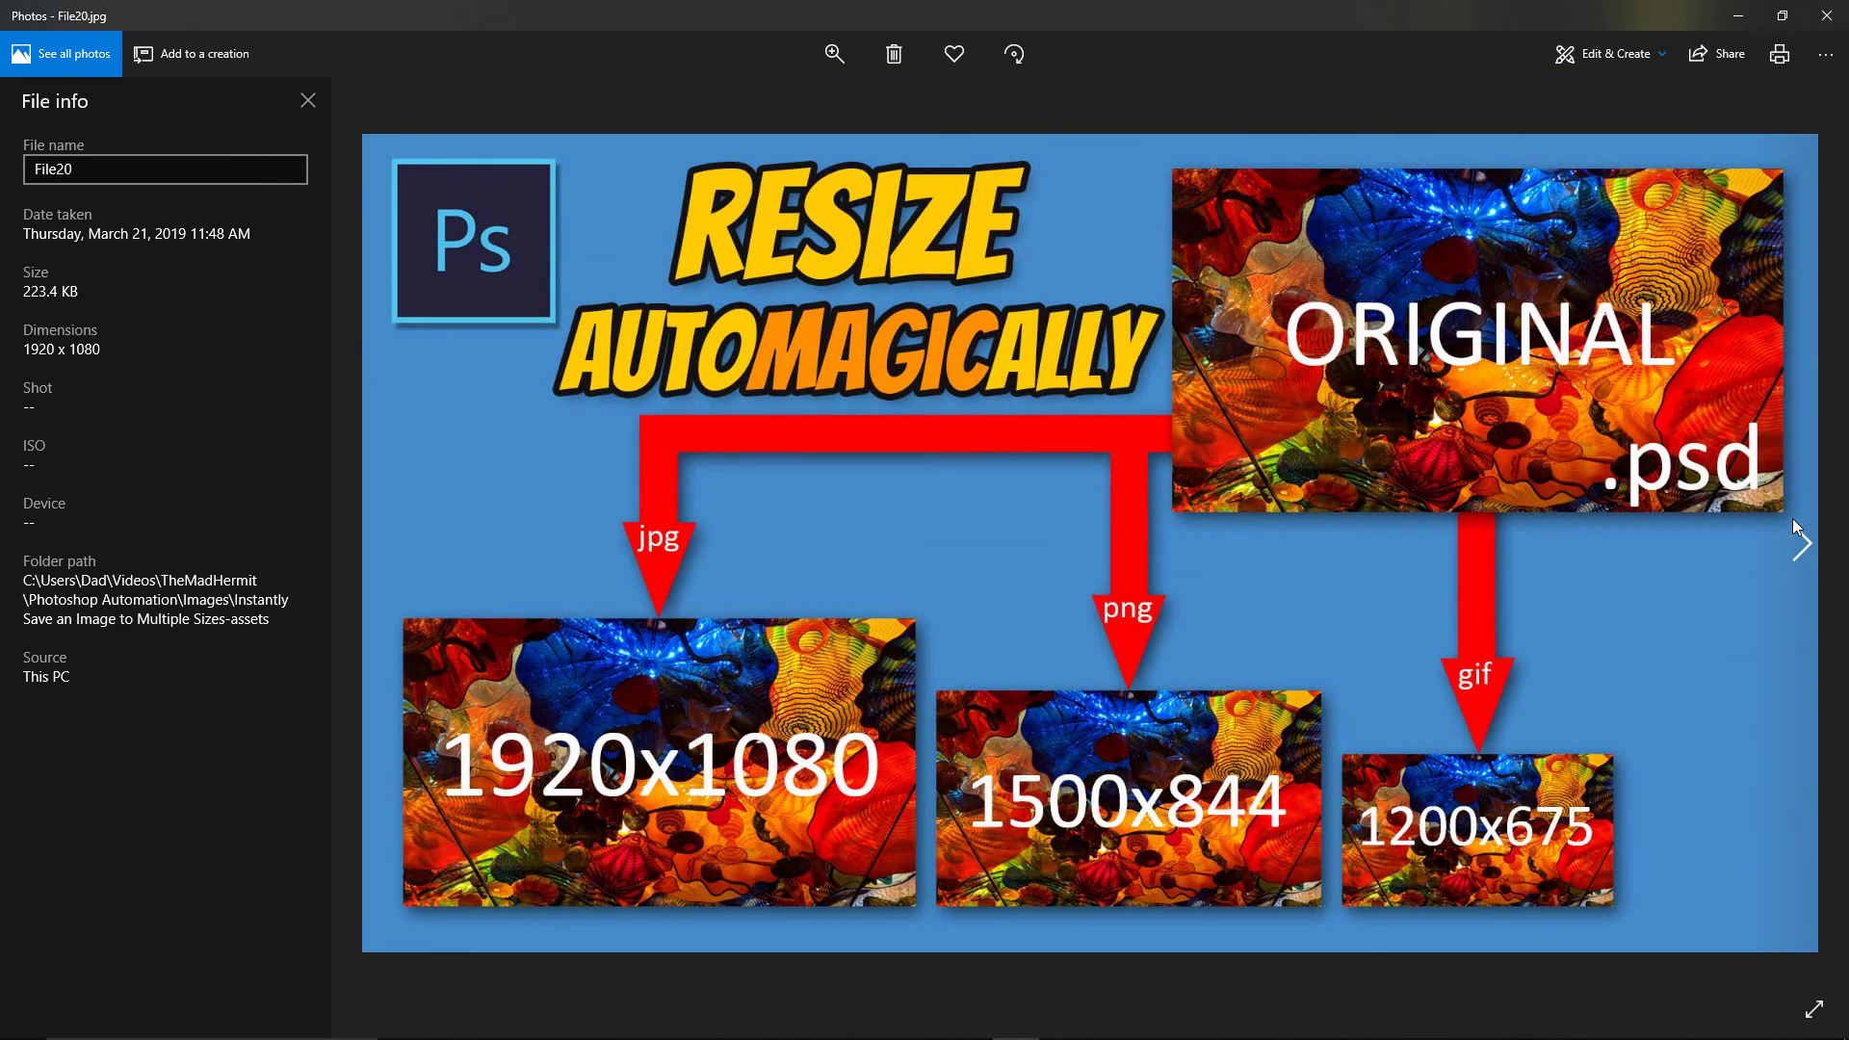
left_click(1802, 554)
left_click(1800, 552)
left_click(1800, 551)
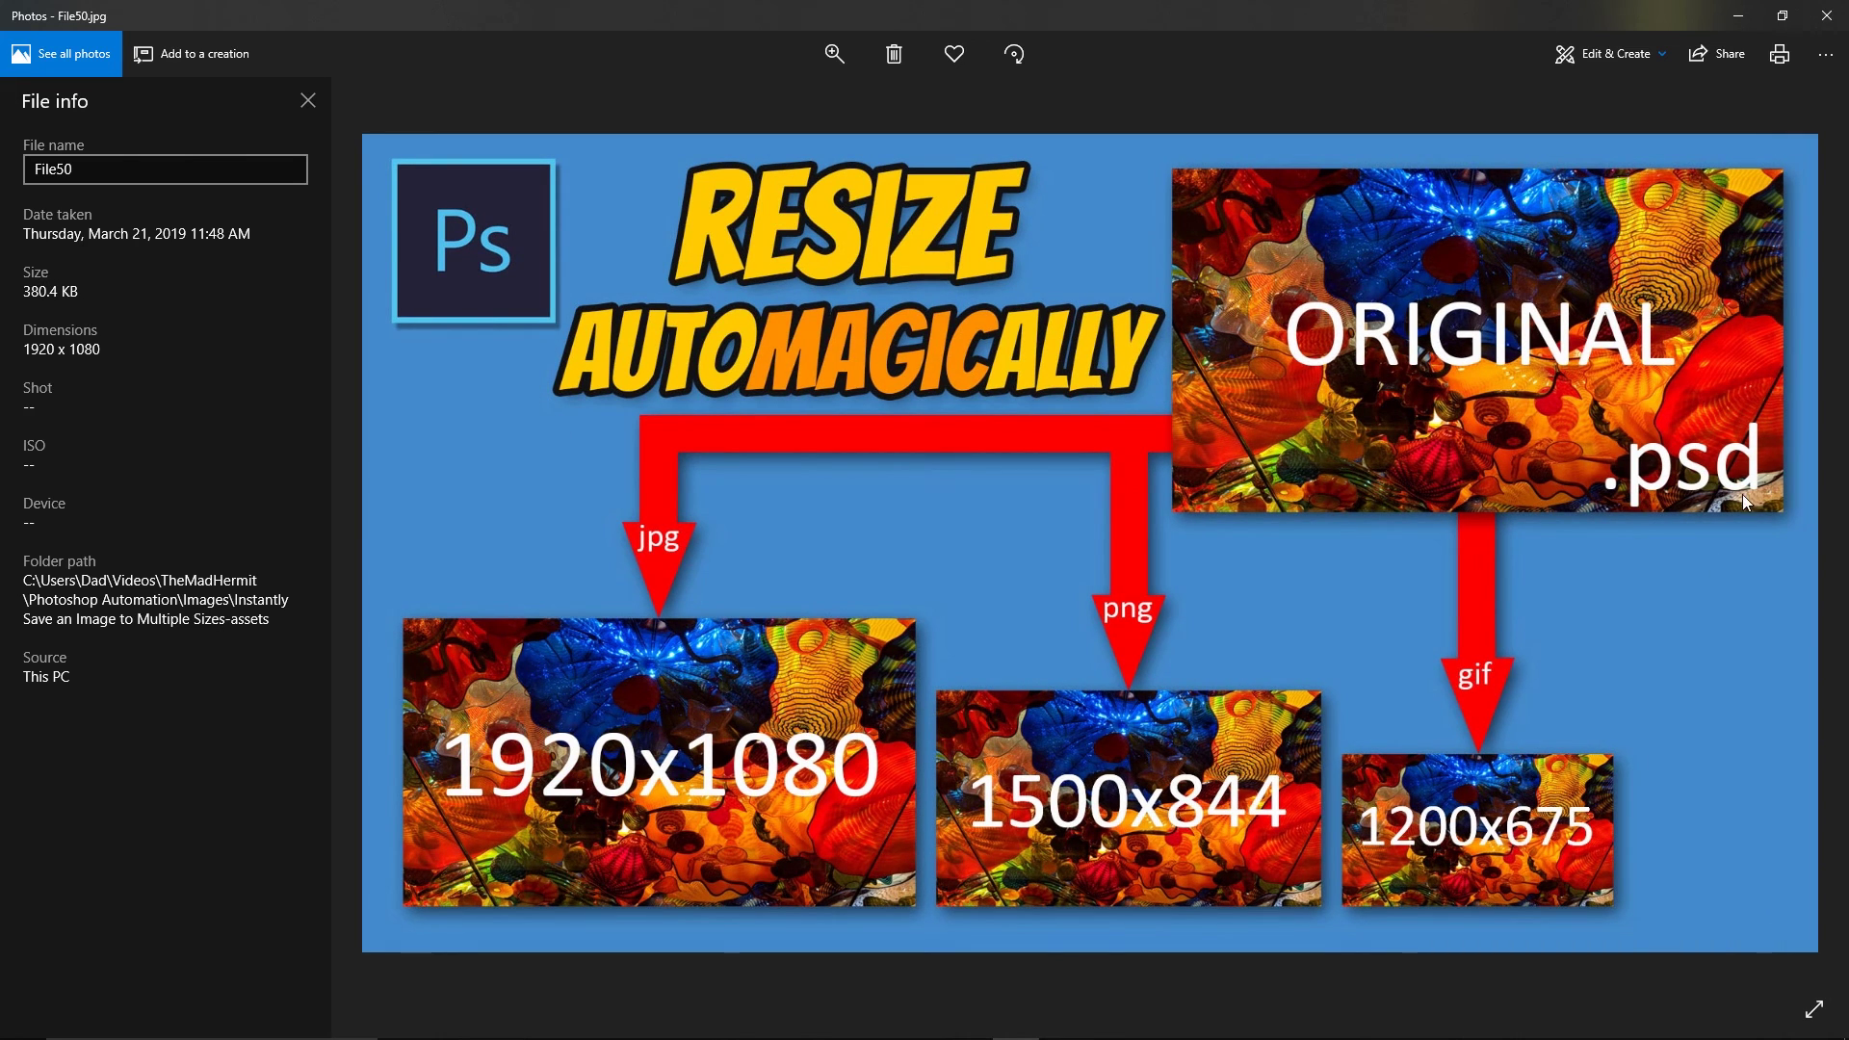
left_click(1801, 545)
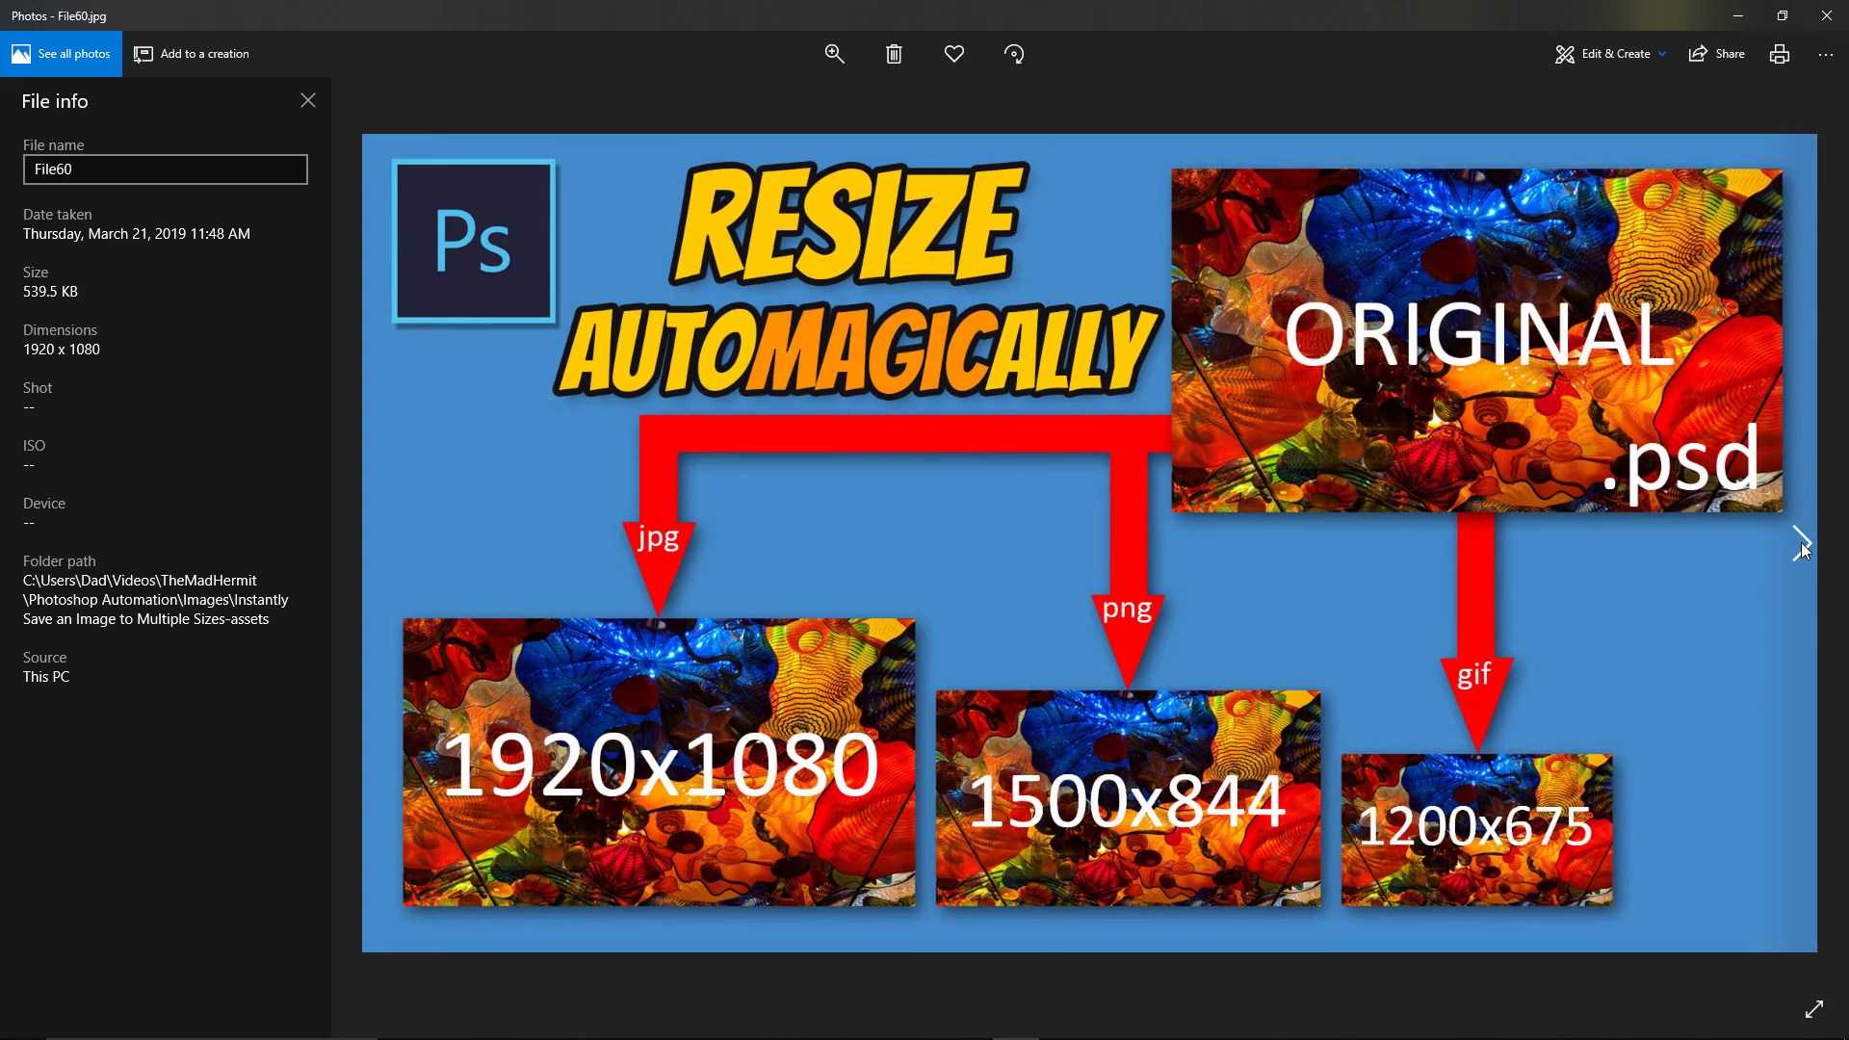
left_click(1800, 546)
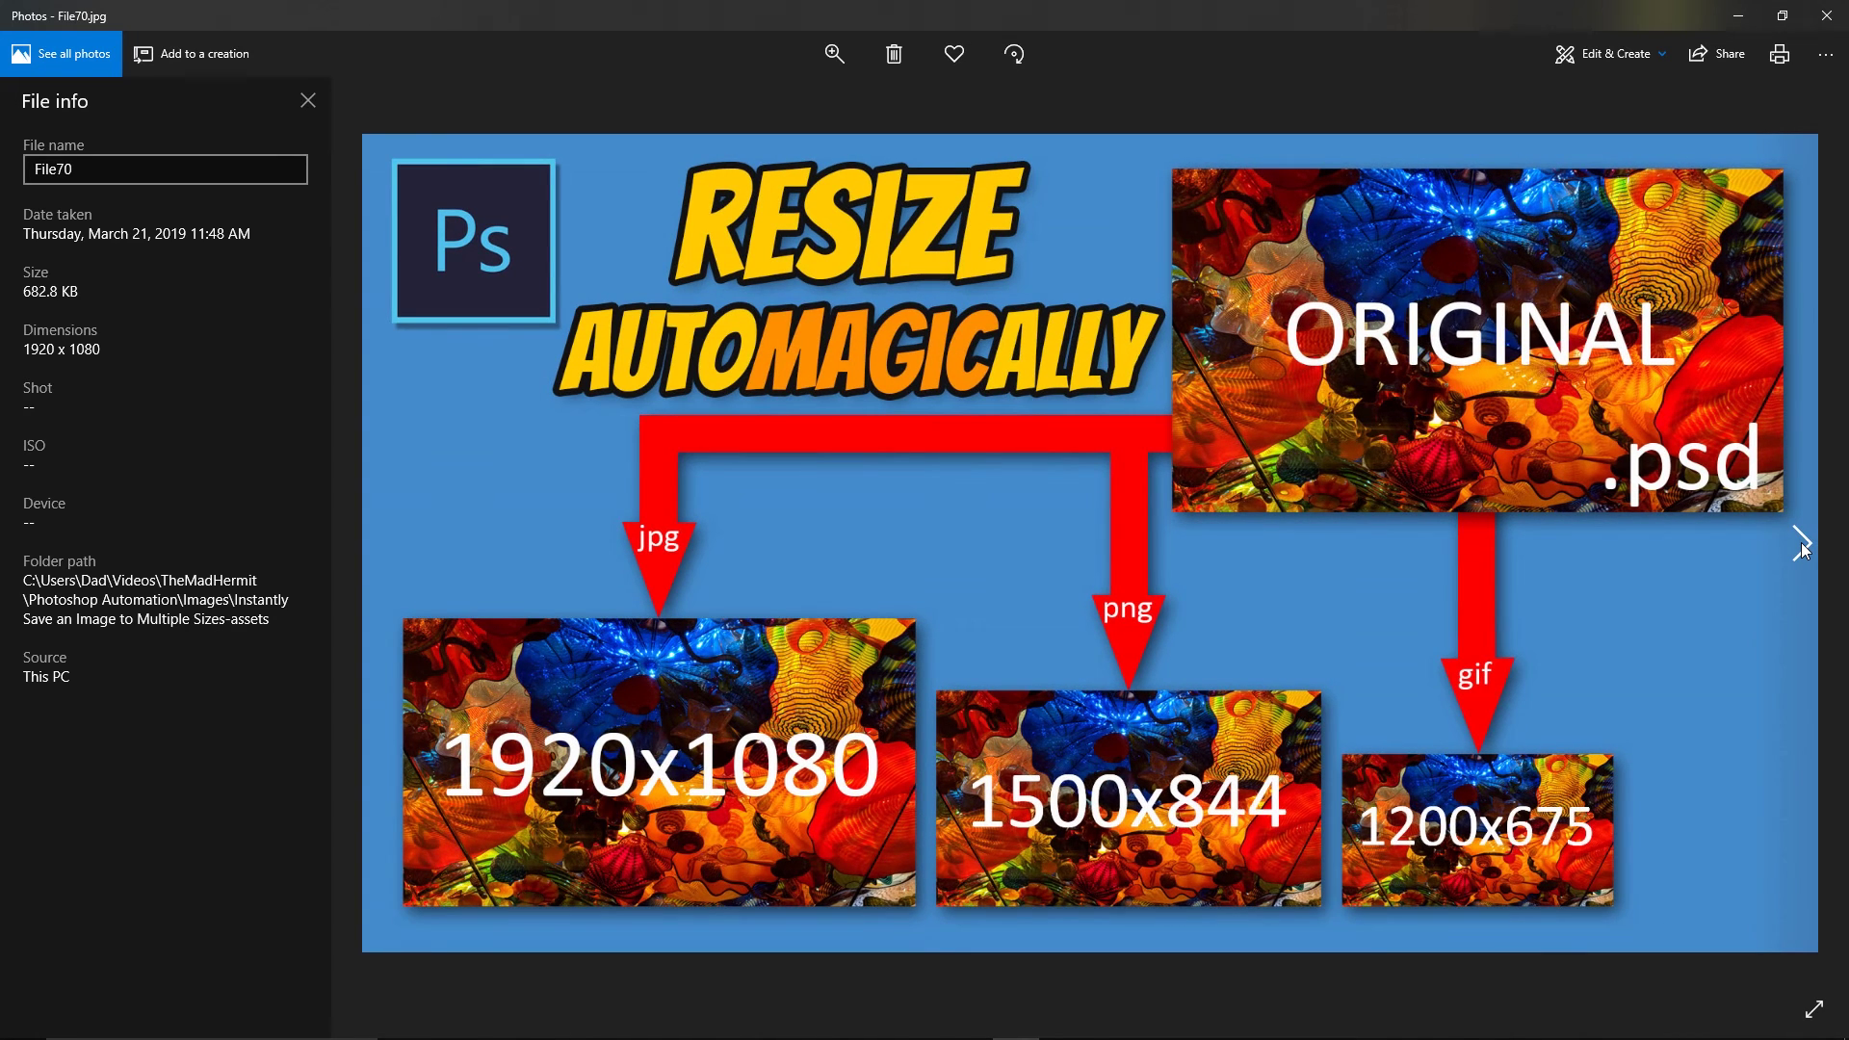
left_click(1801, 545)
left_click(1800, 545)
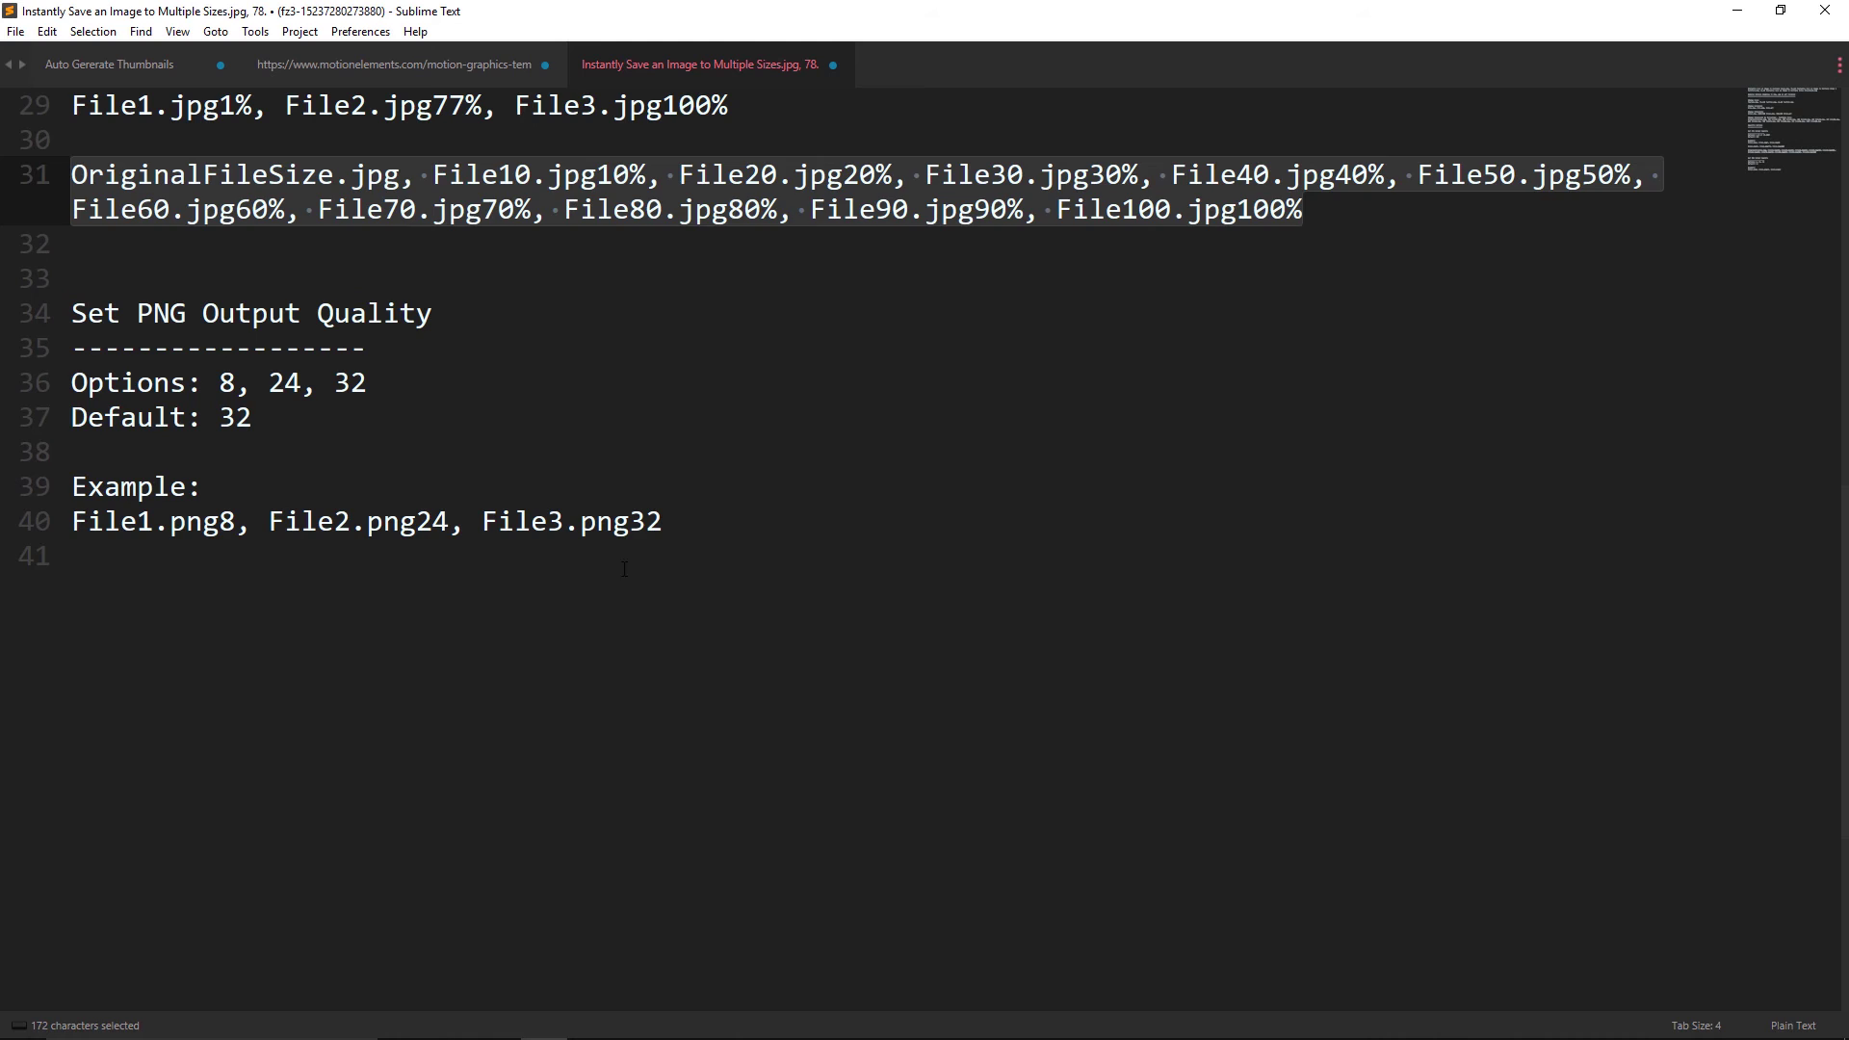
Step: Copy the line 40 PNG list 'File1.png8, File2.png24, File3.png32' and minimize the editor
left_click(255, 417)
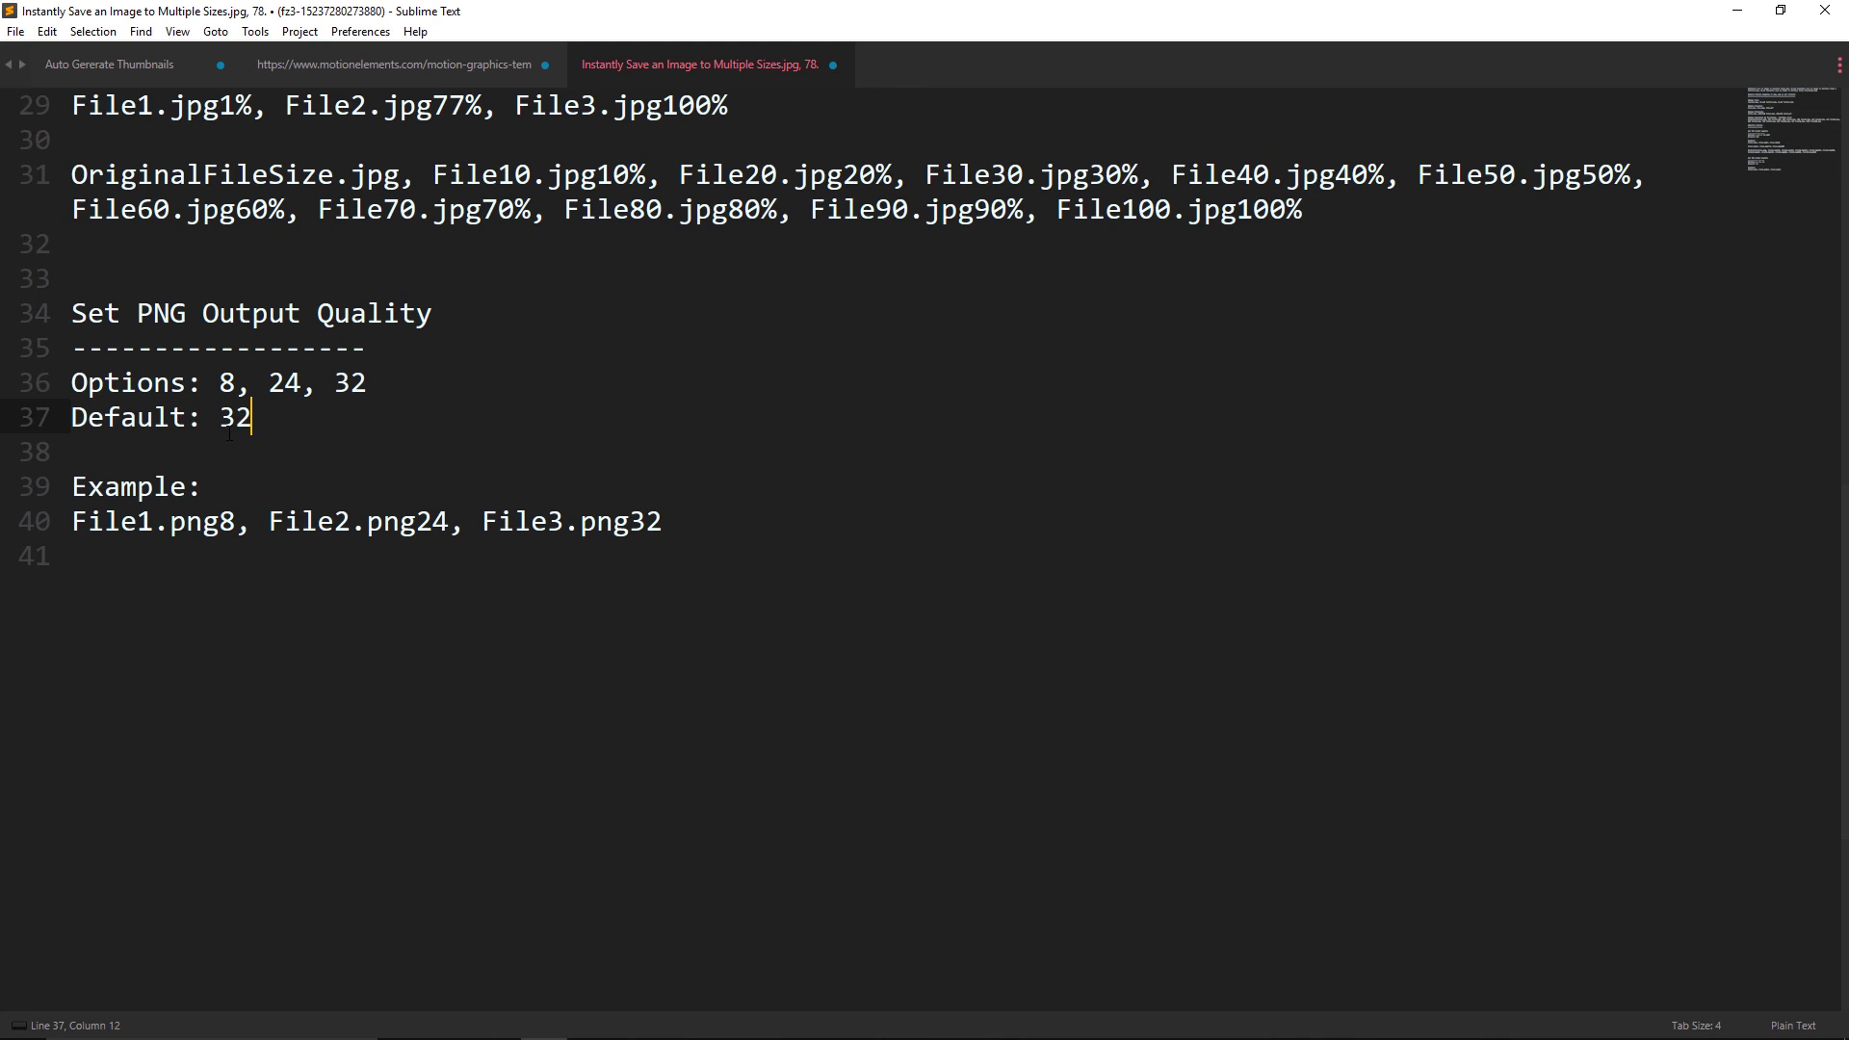
scroll(220, 425, "up", 8)
scroll(221, 425, "down", 2)
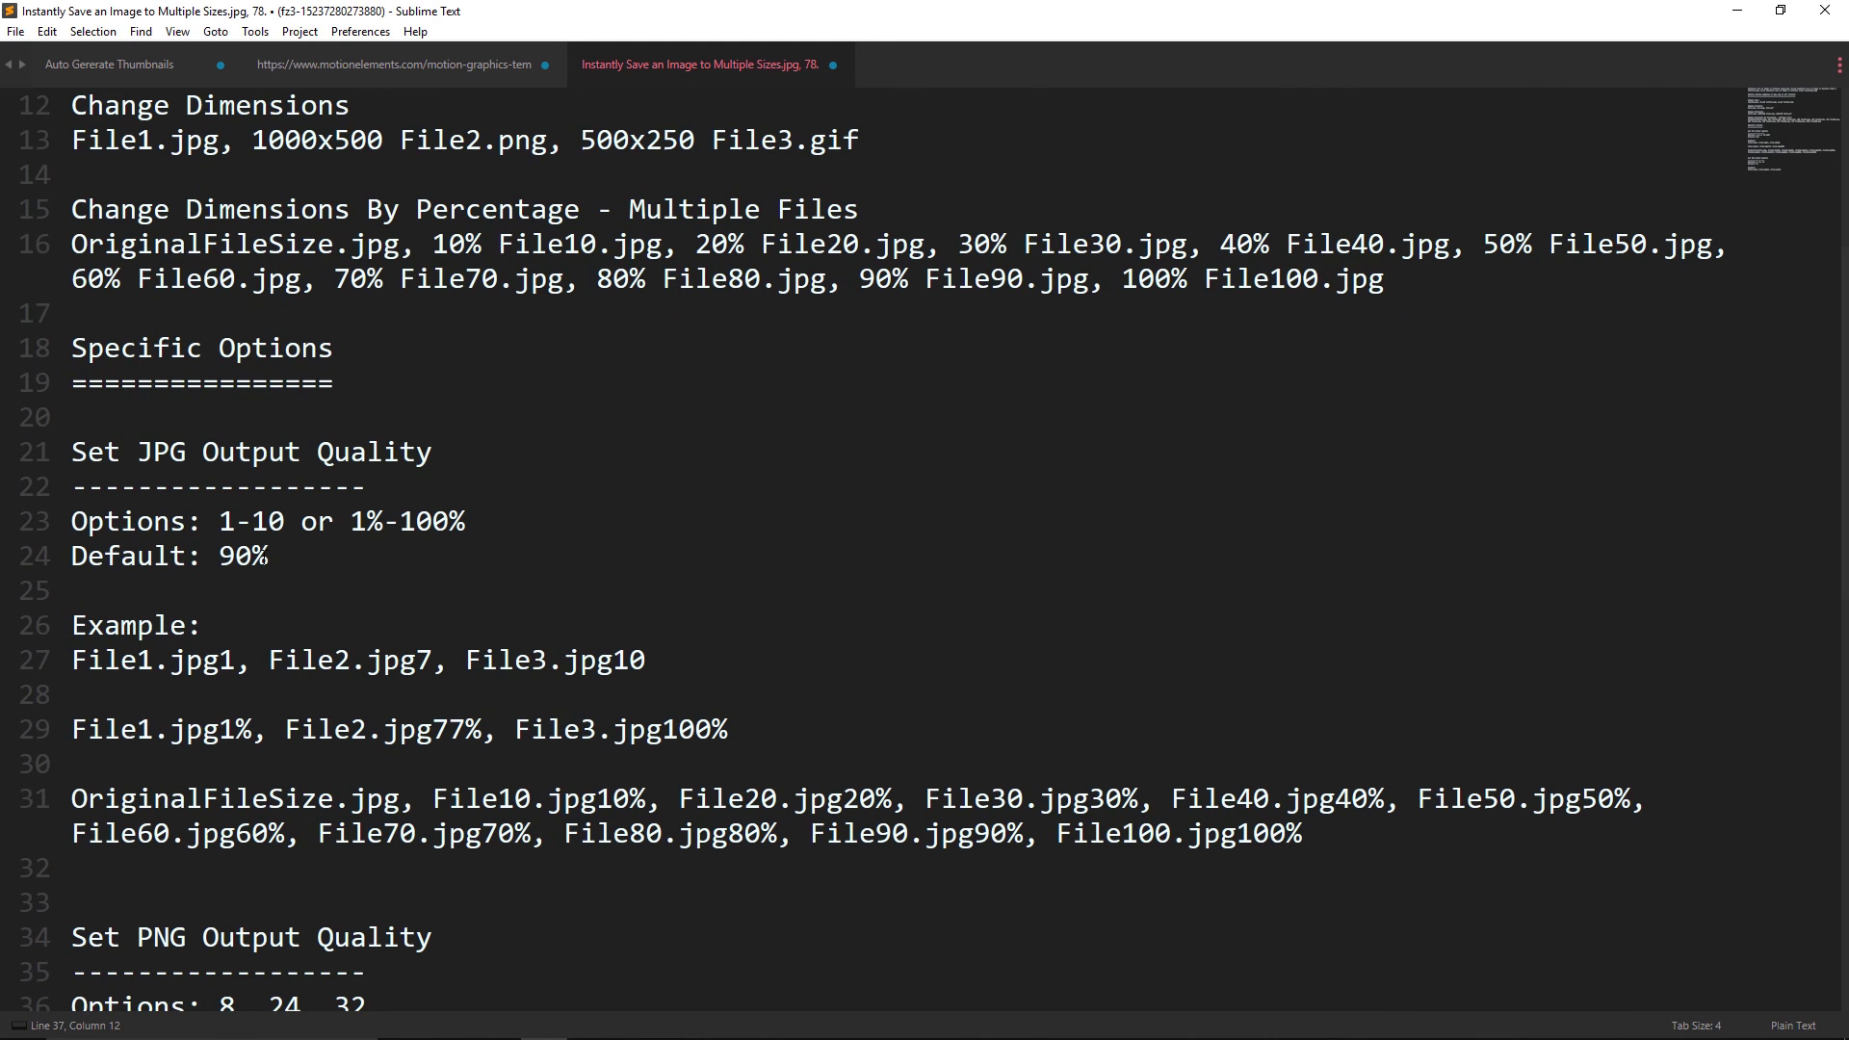
left_click_drag(220, 556, 281, 558)
left_click(281, 590)
scroll(578, 572, "down", 10)
scroll(578, 572, "up", 6)
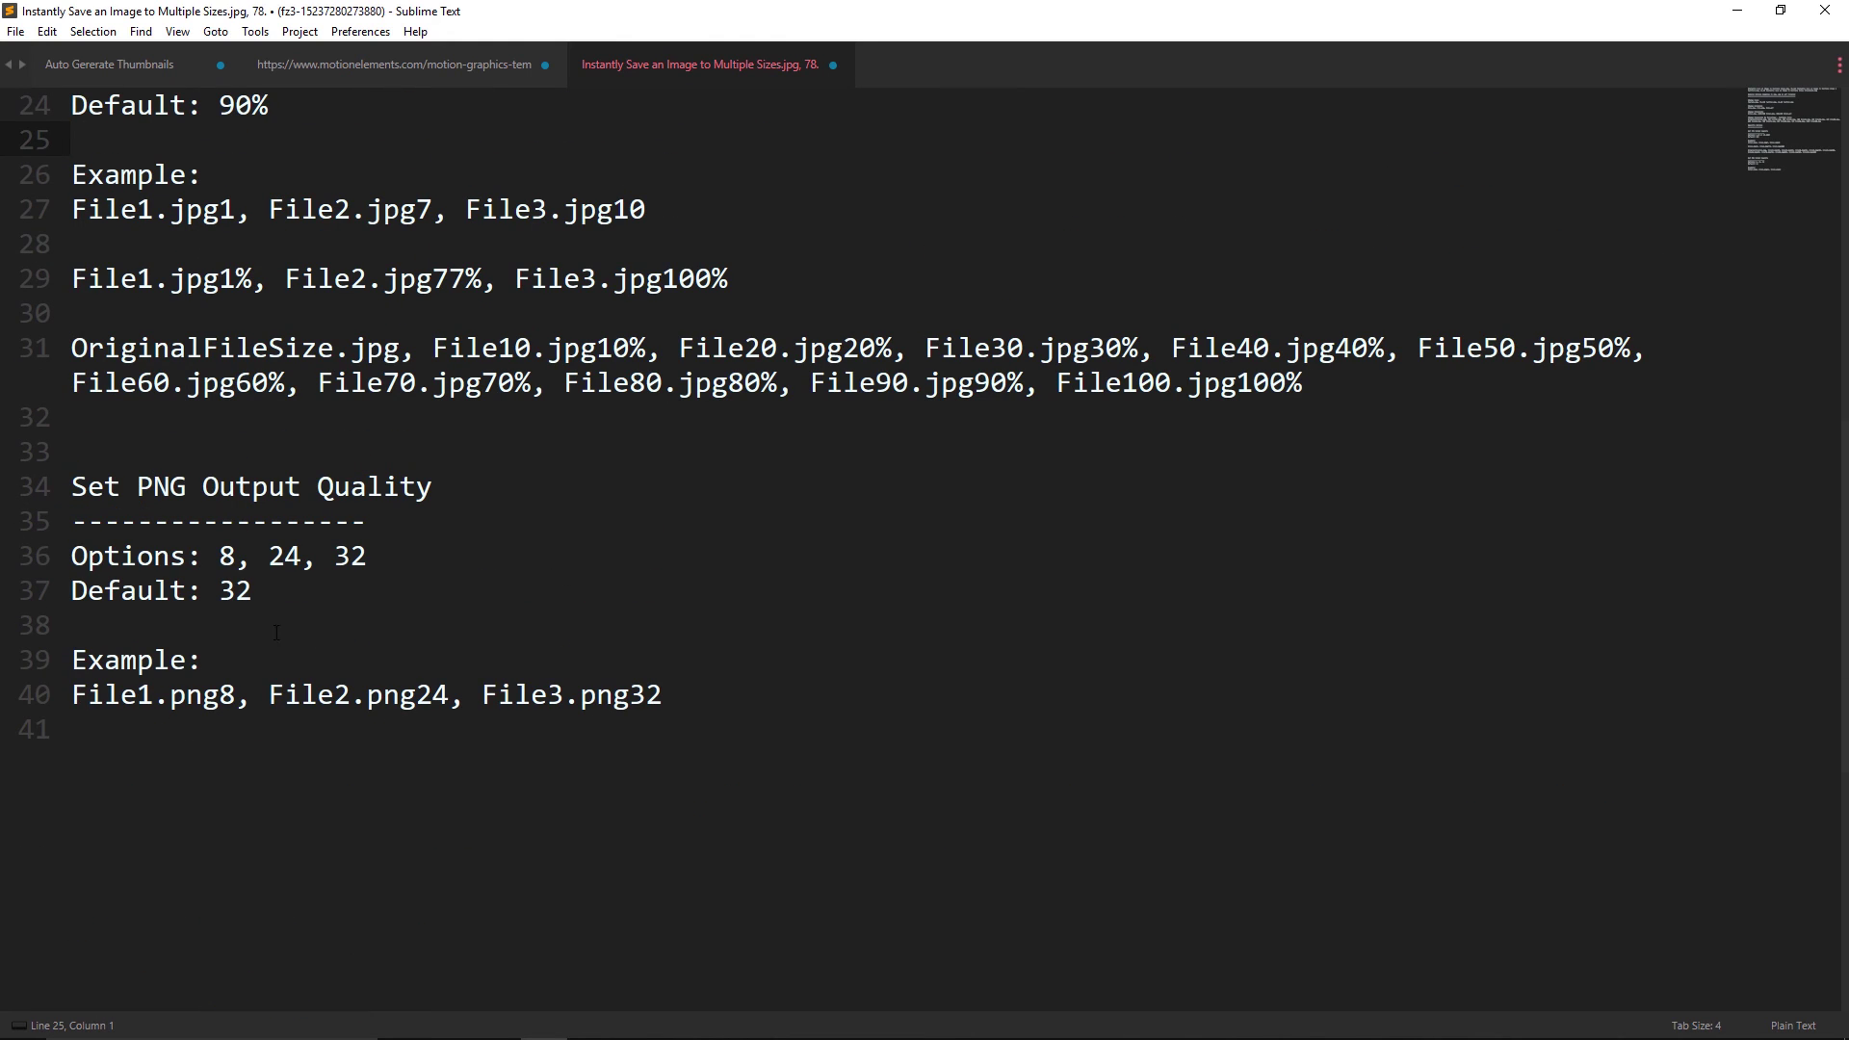
left_click(73, 695)
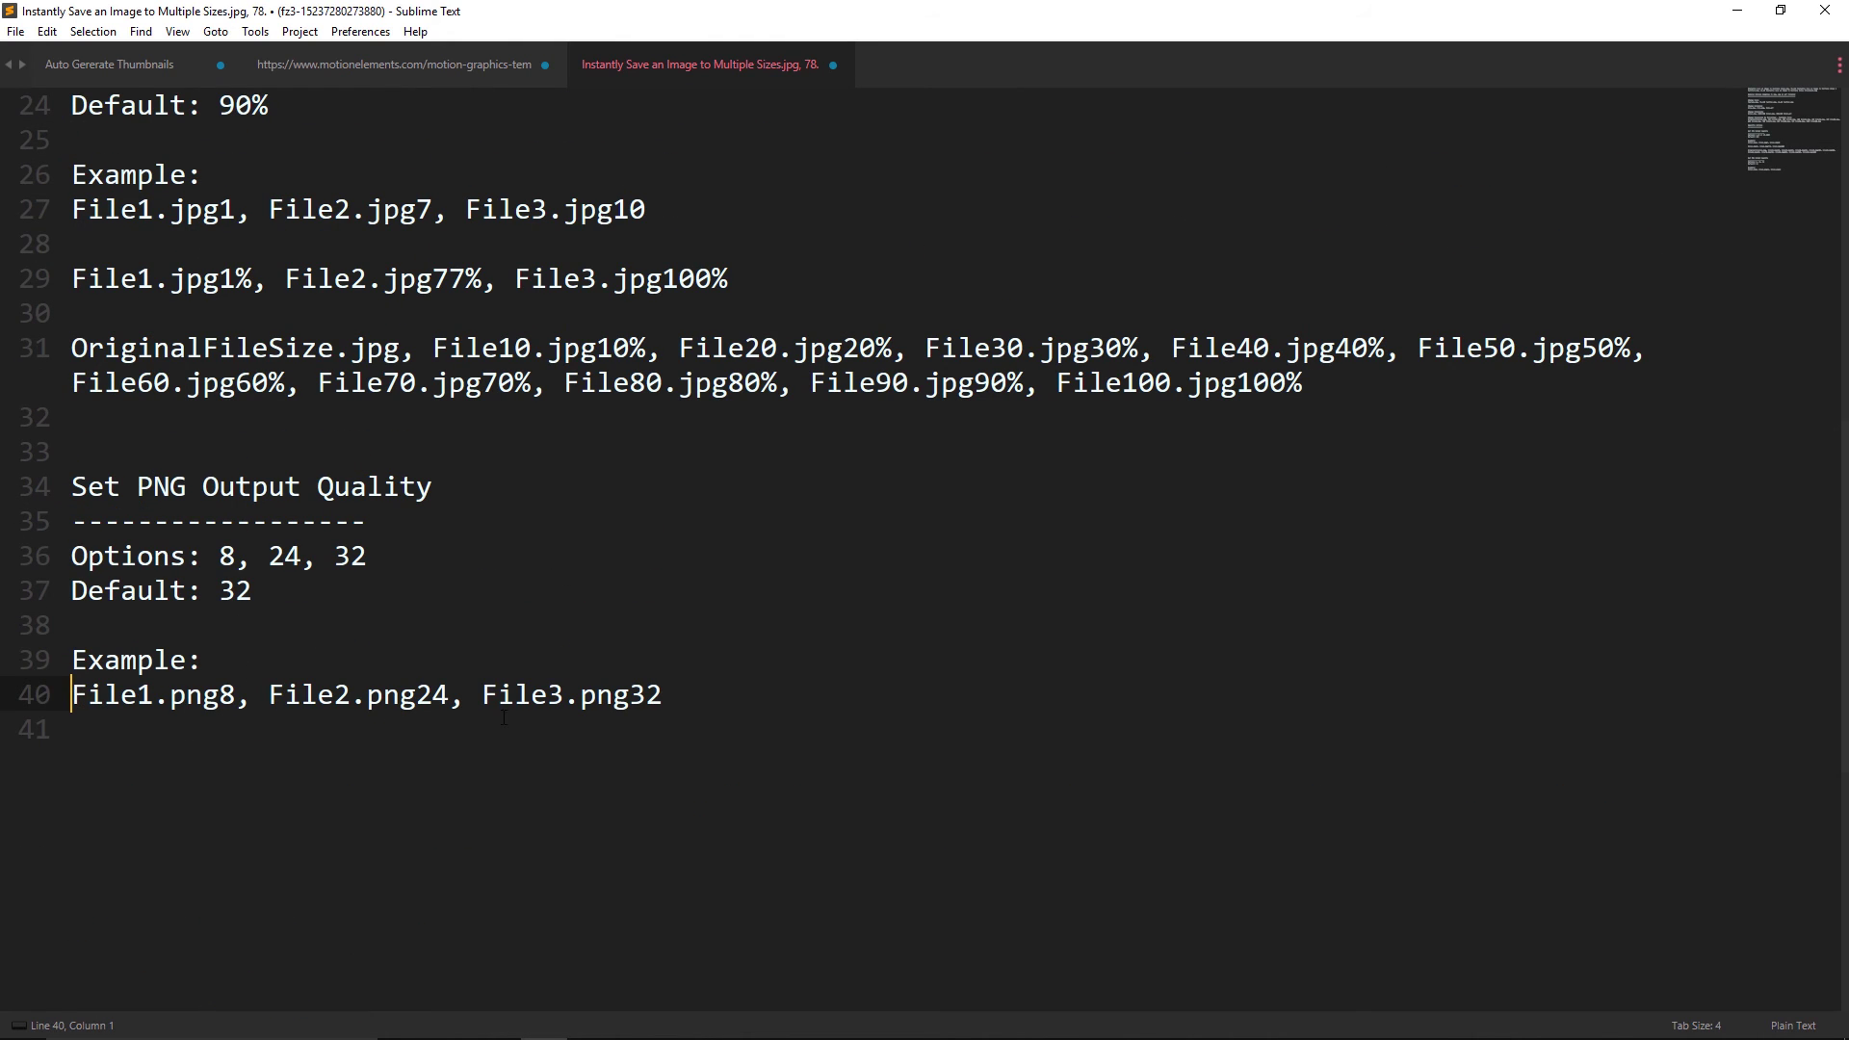
left_click_drag(73, 695, 664, 695)
key("ctrl+c")
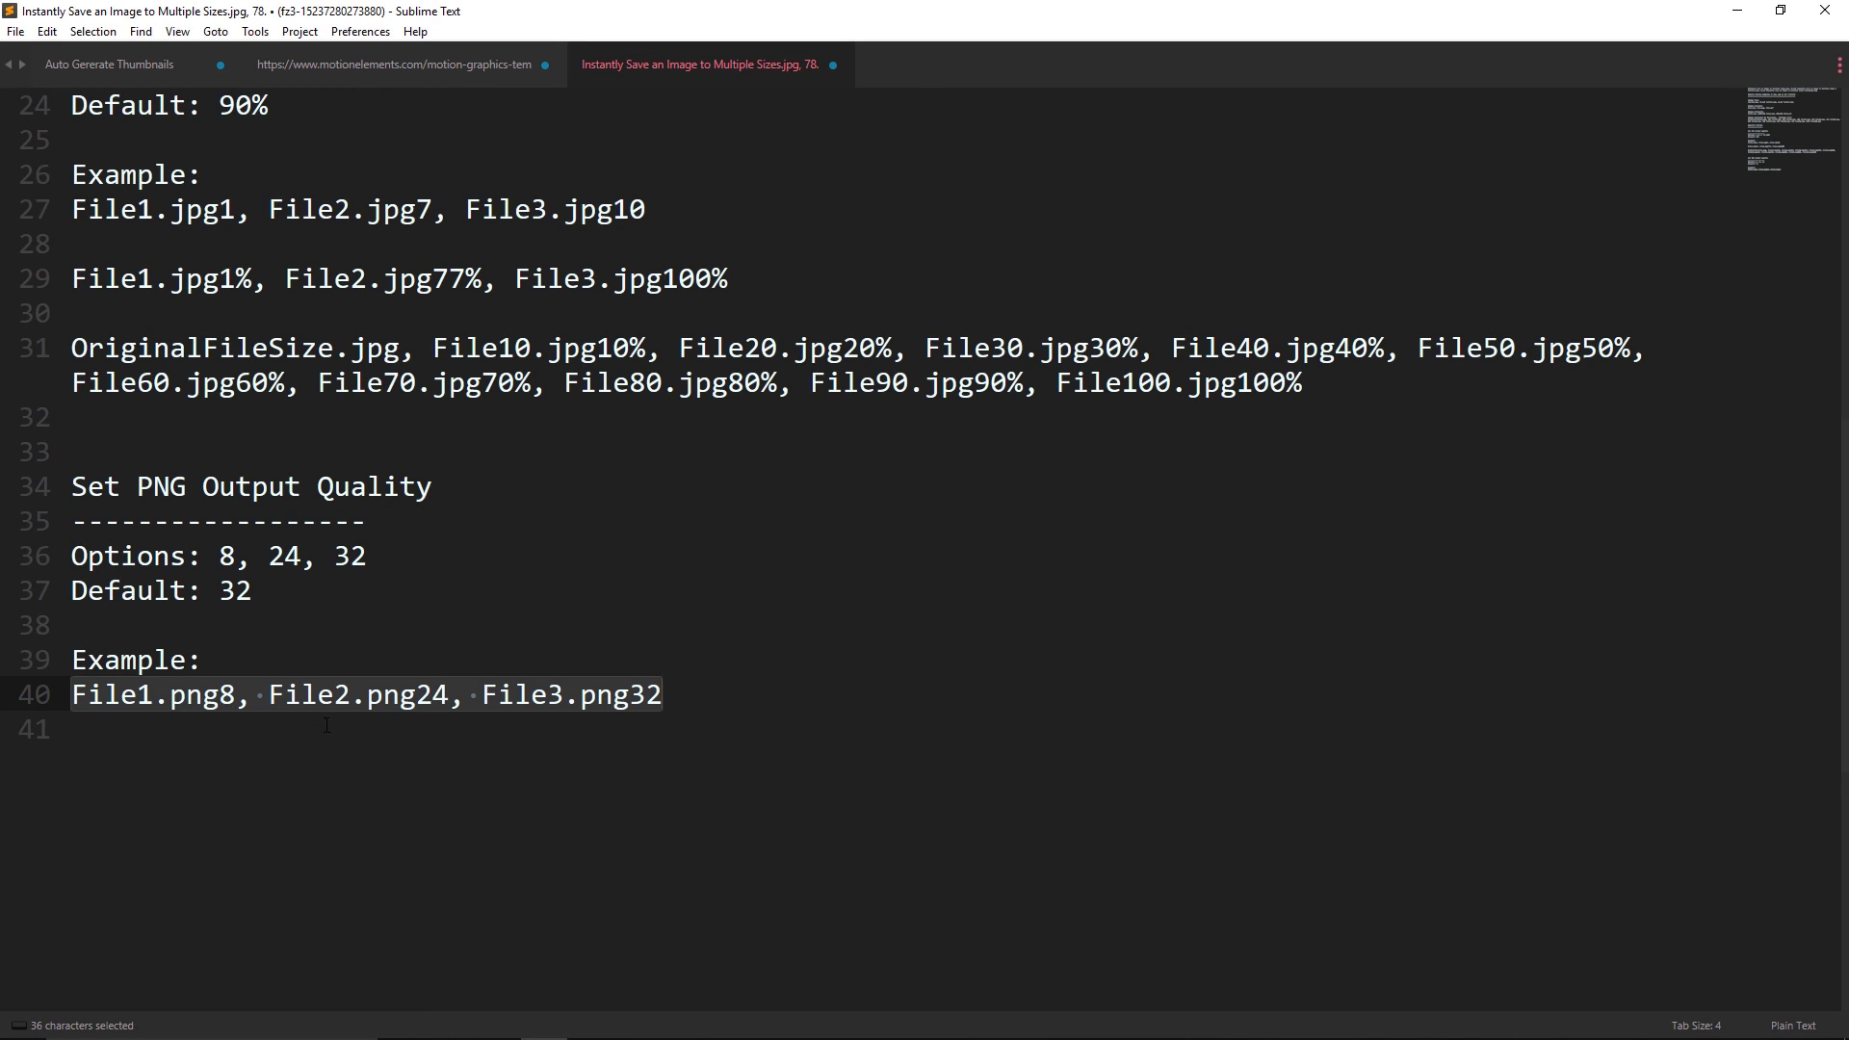
left_click(1747, 16)
Step: Name the group 'File1.png8, File2.png24, File3.png32' for three PNGs, then view File1.png in Photos
left_click(537, 568)
double_click(539, 568)
key("ctrl+v")
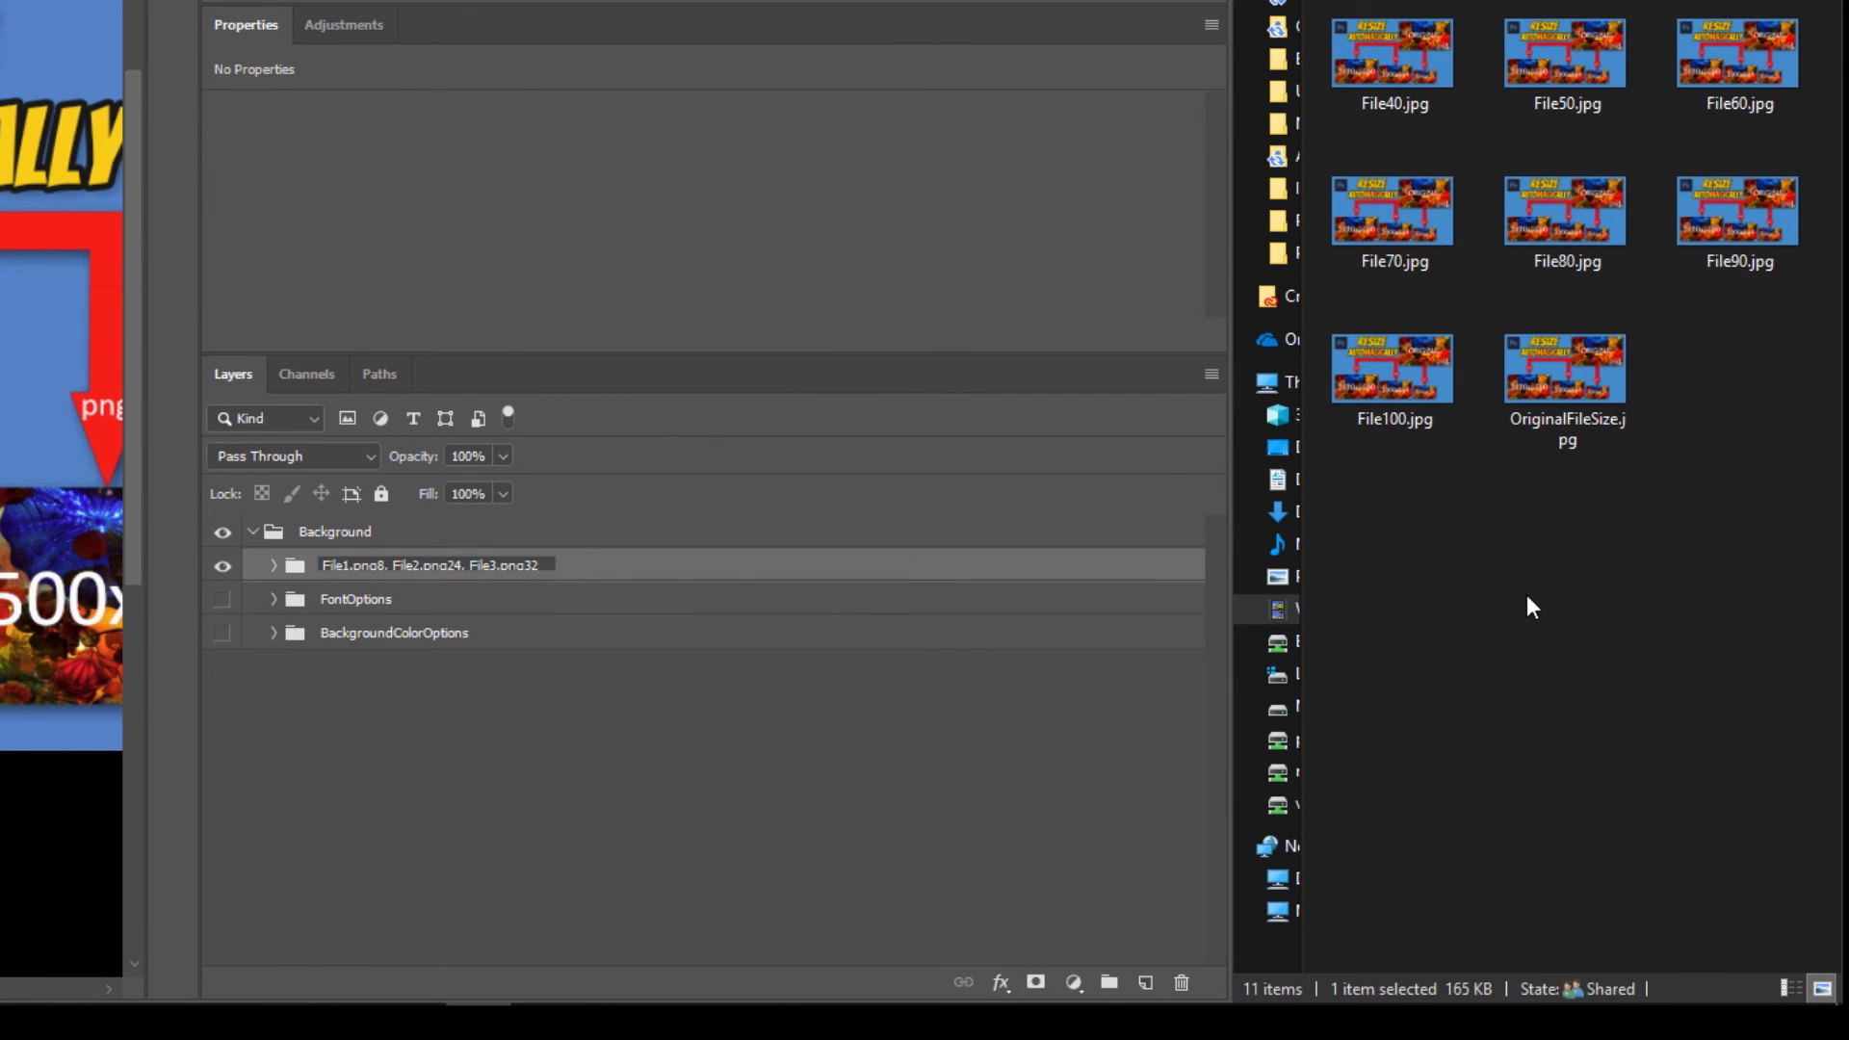
left_click(1527, 593)
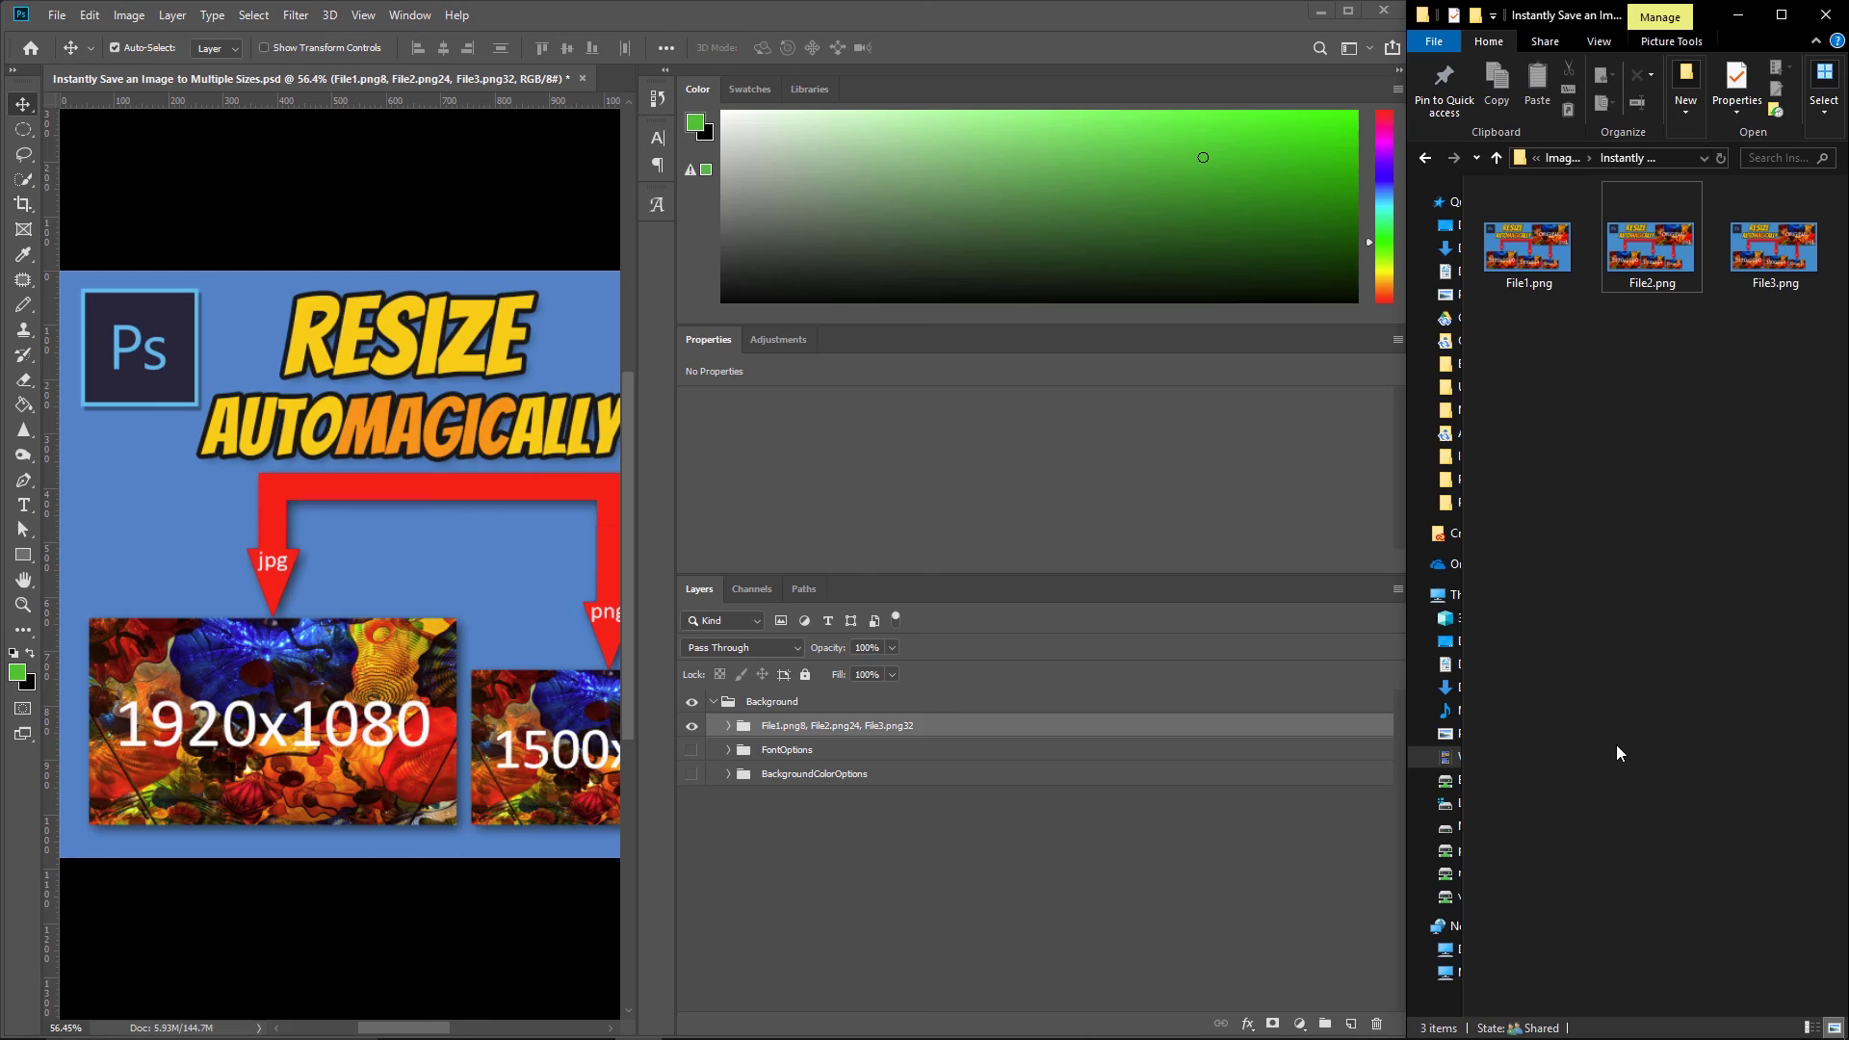
double_click(1527, 249)
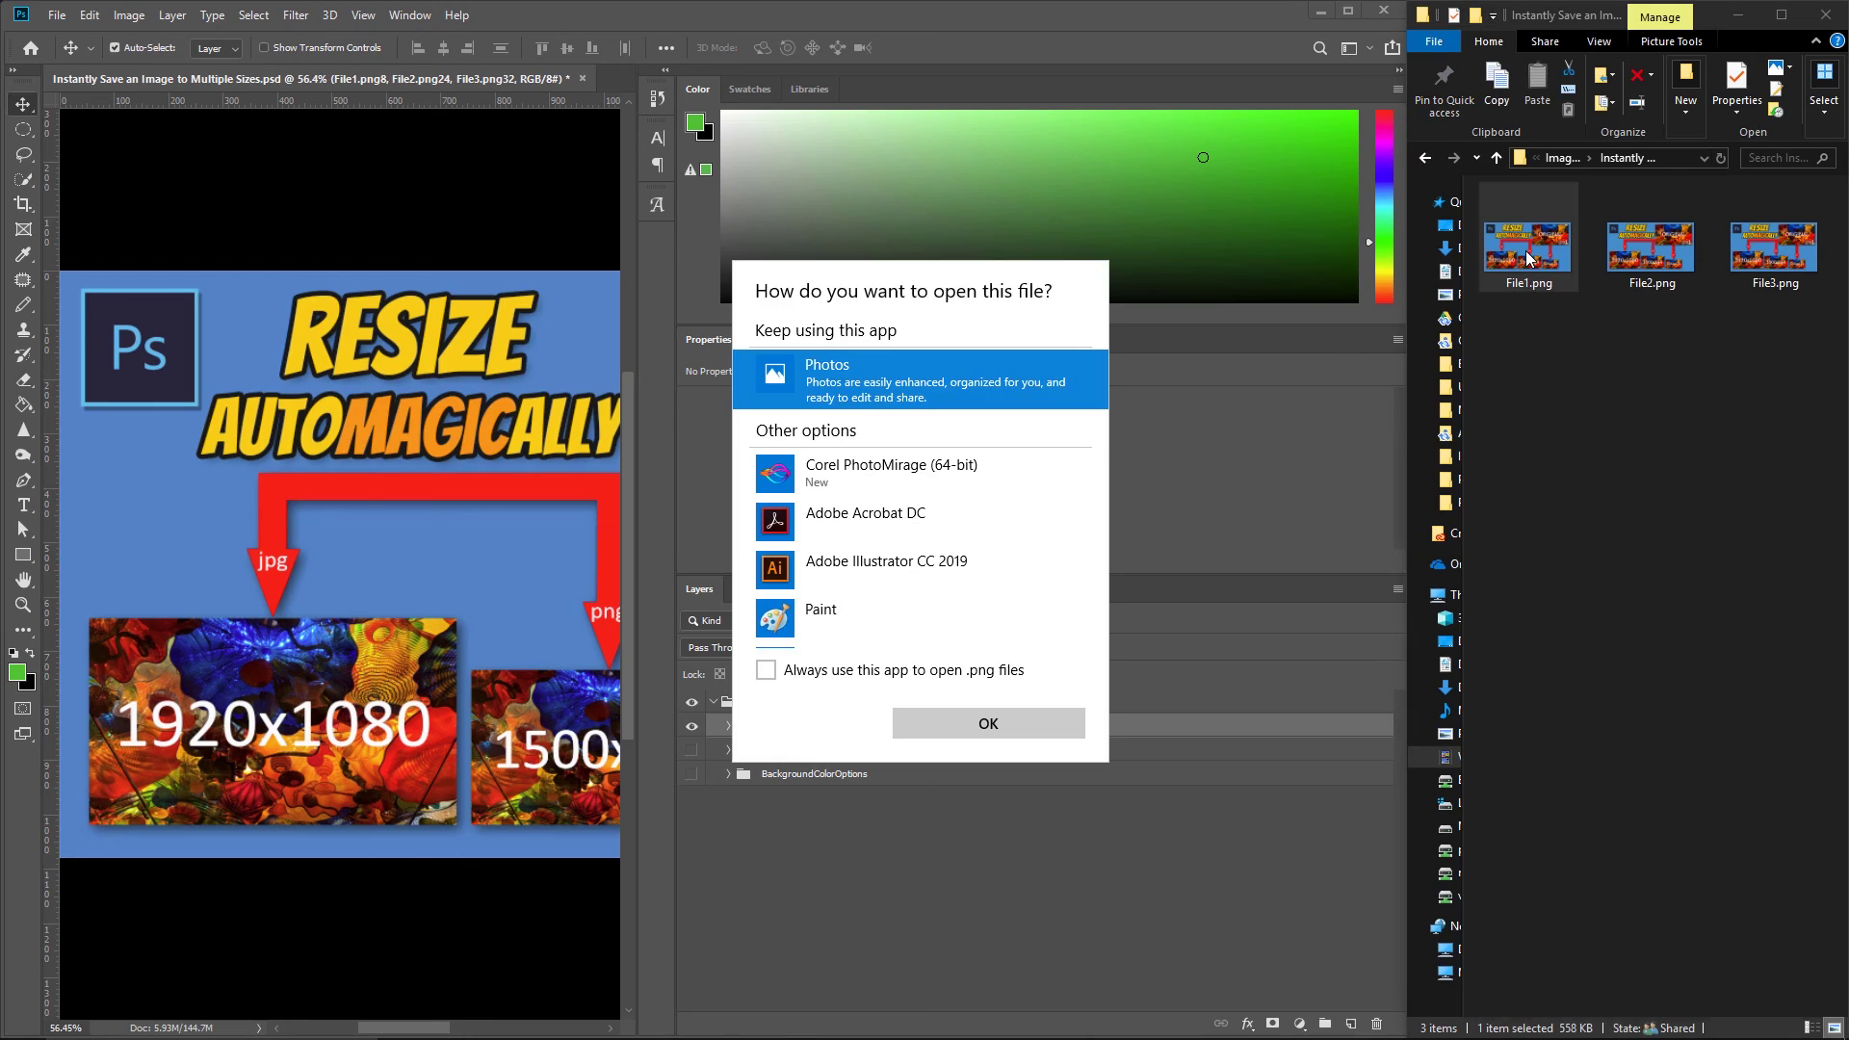
left_click(974, 720)
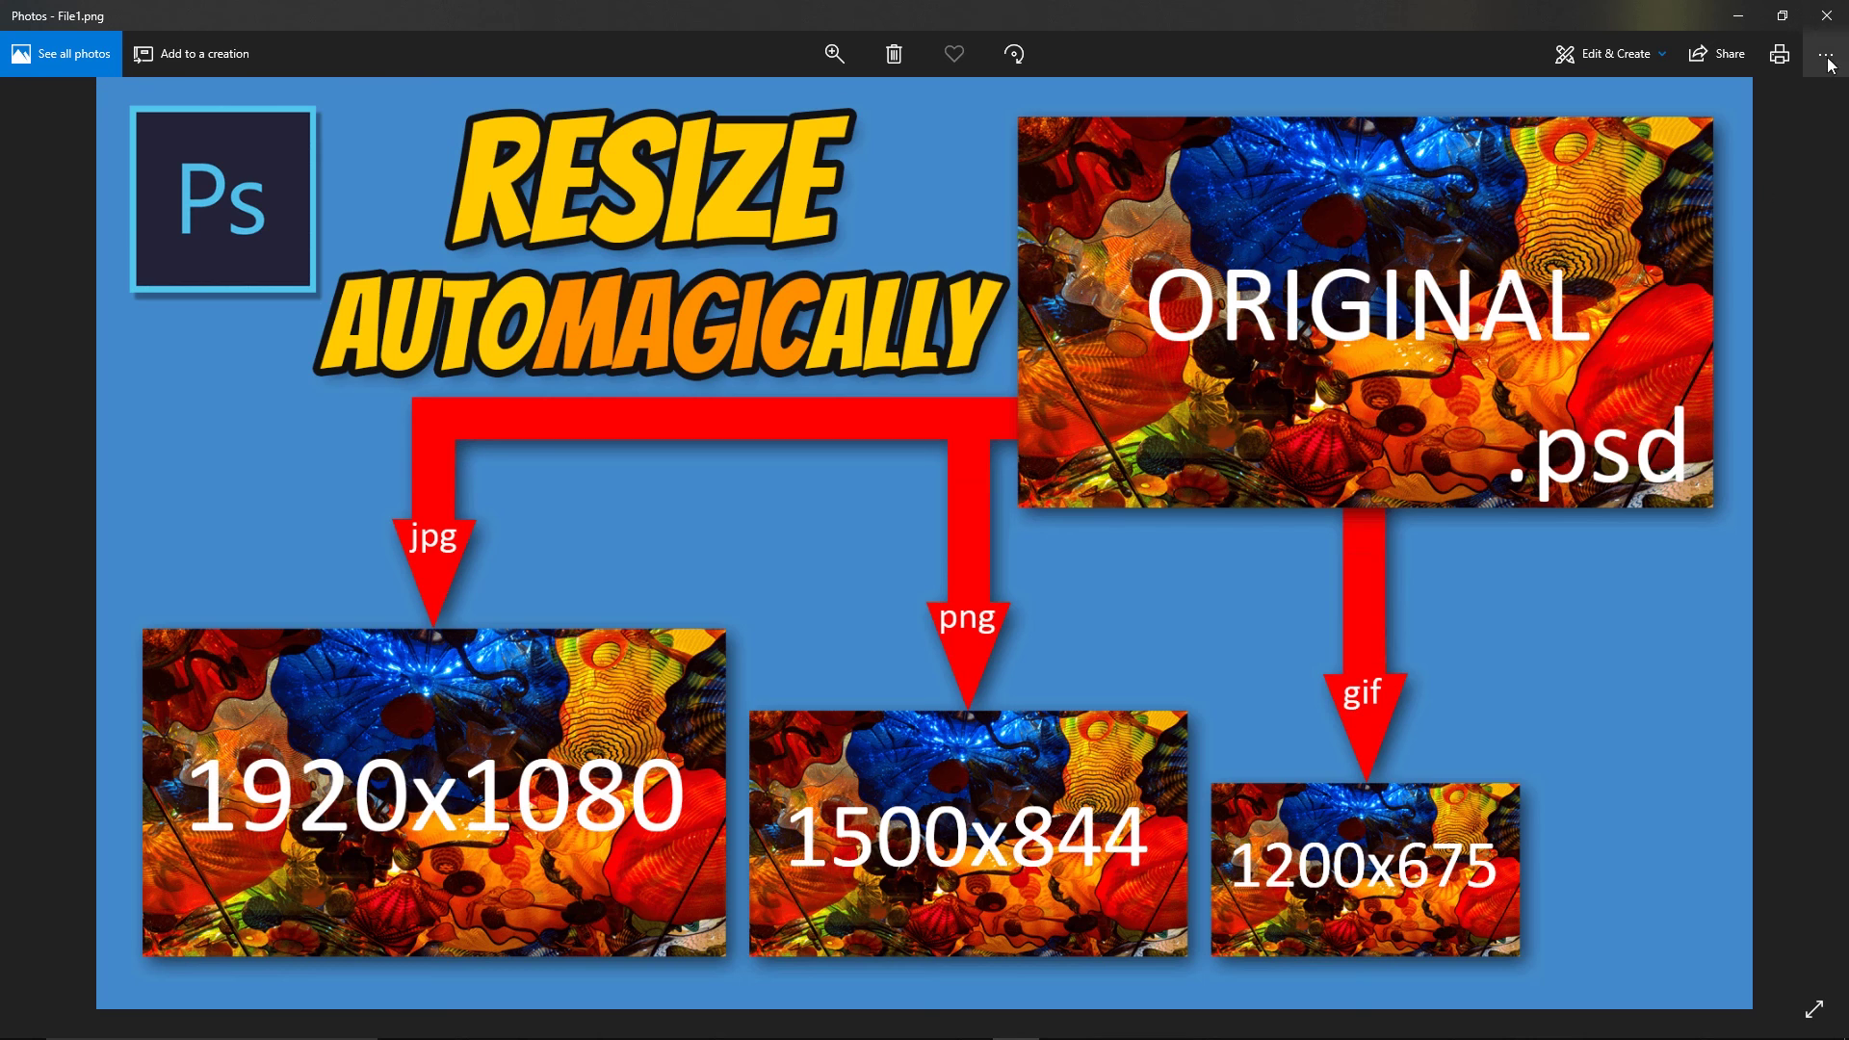
Step: Show File1.png's info (558.3 KB), then move on to File2.png at 1.8 MB
left_click(1824, 54)
left_click(1785, 333)
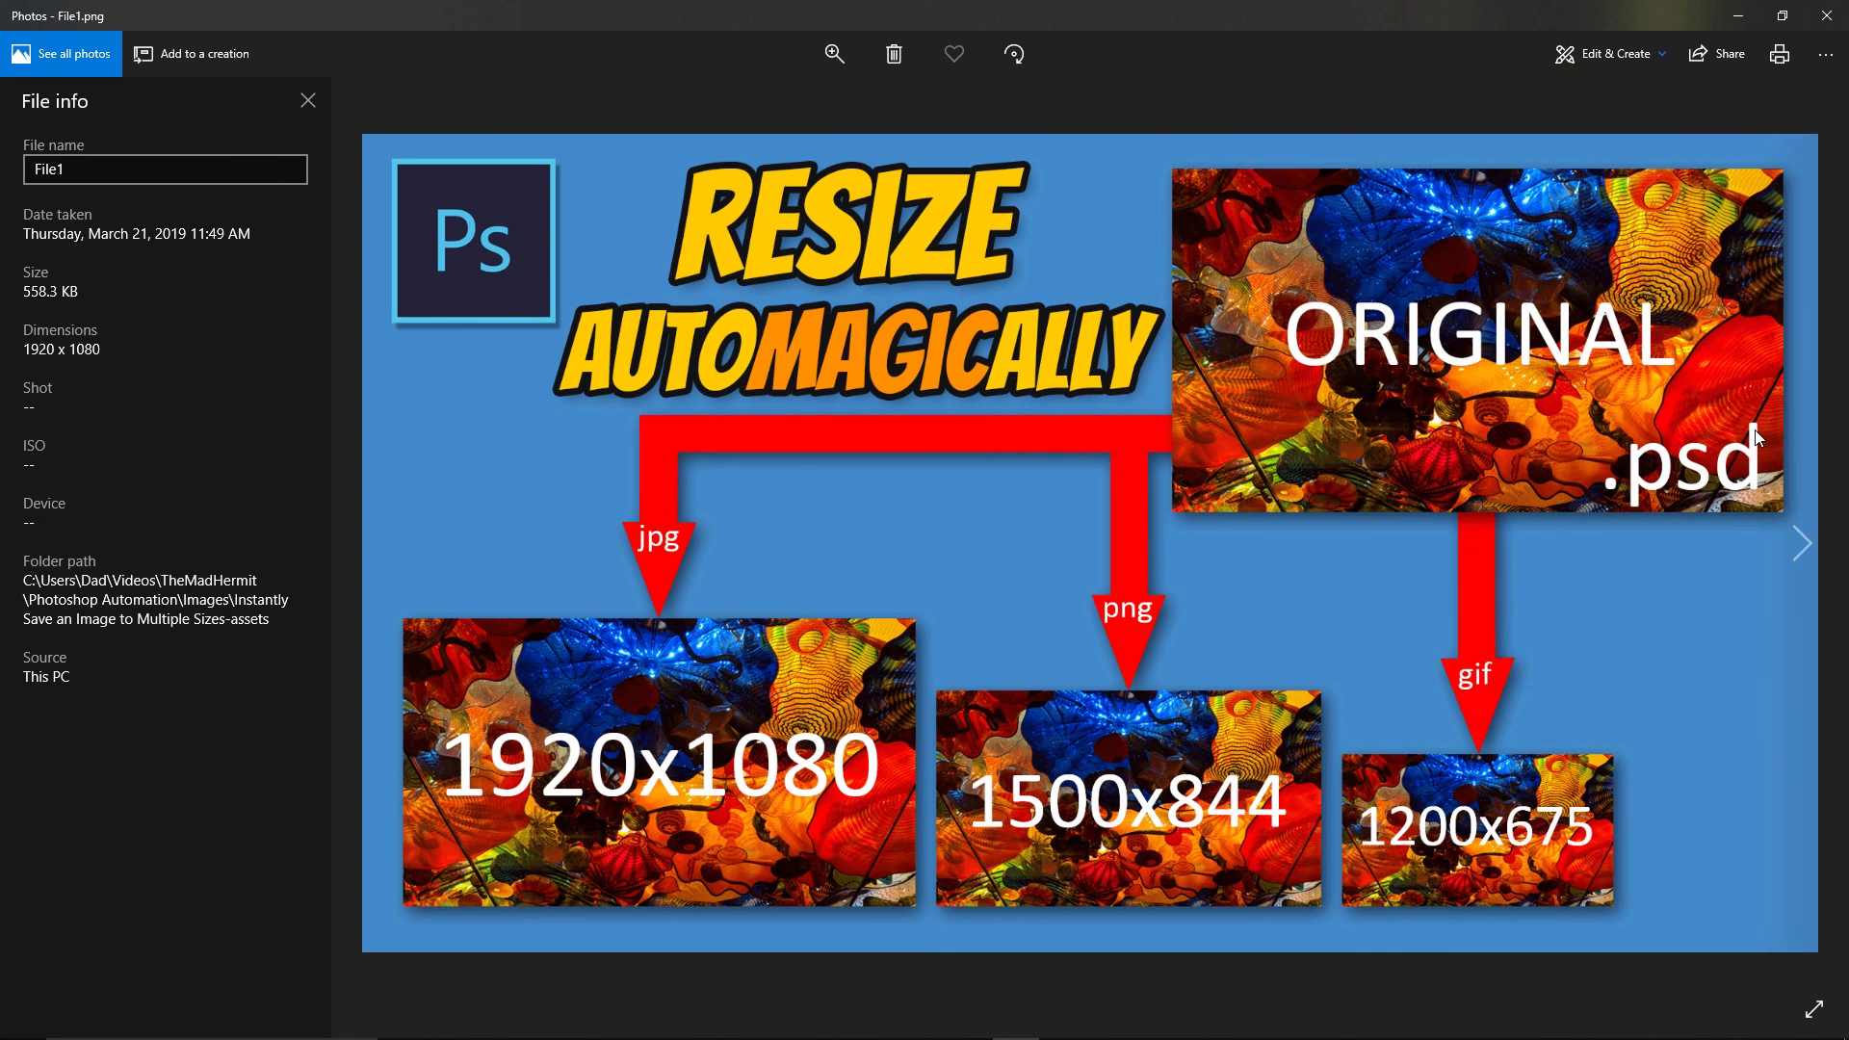
left_click(1803, 547)
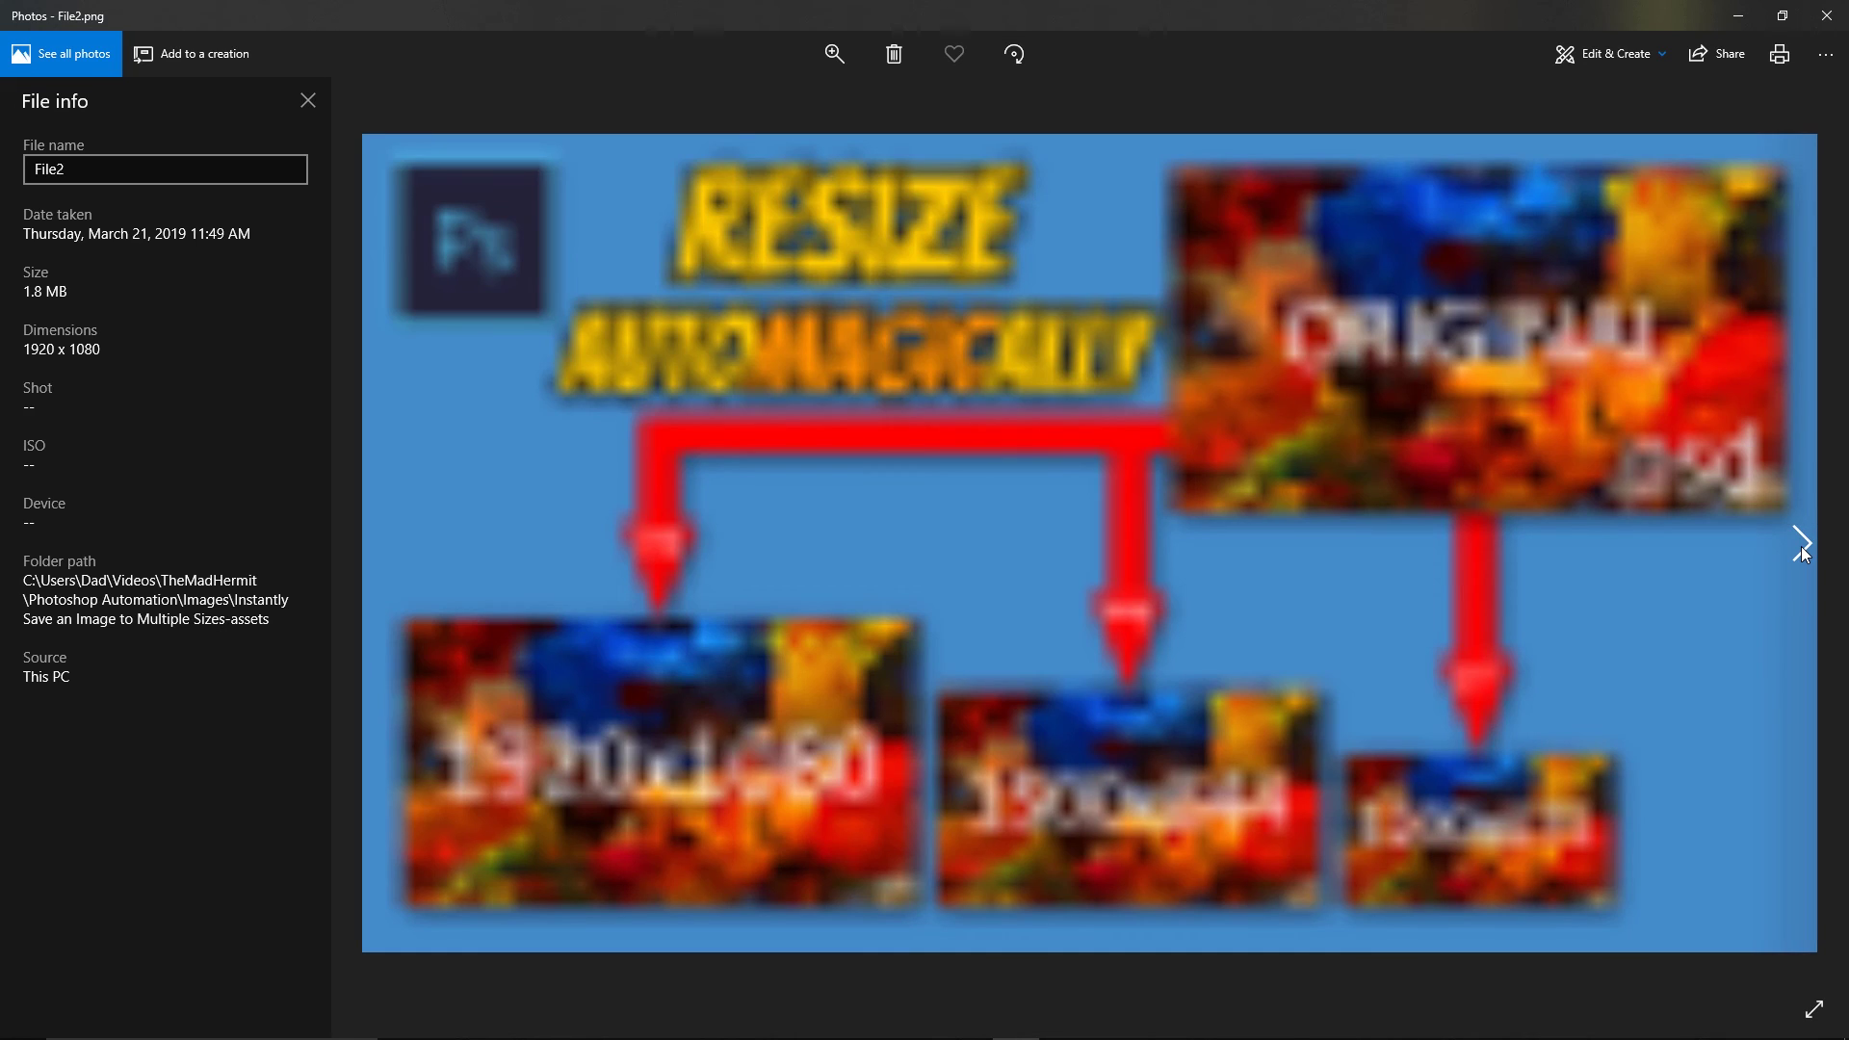